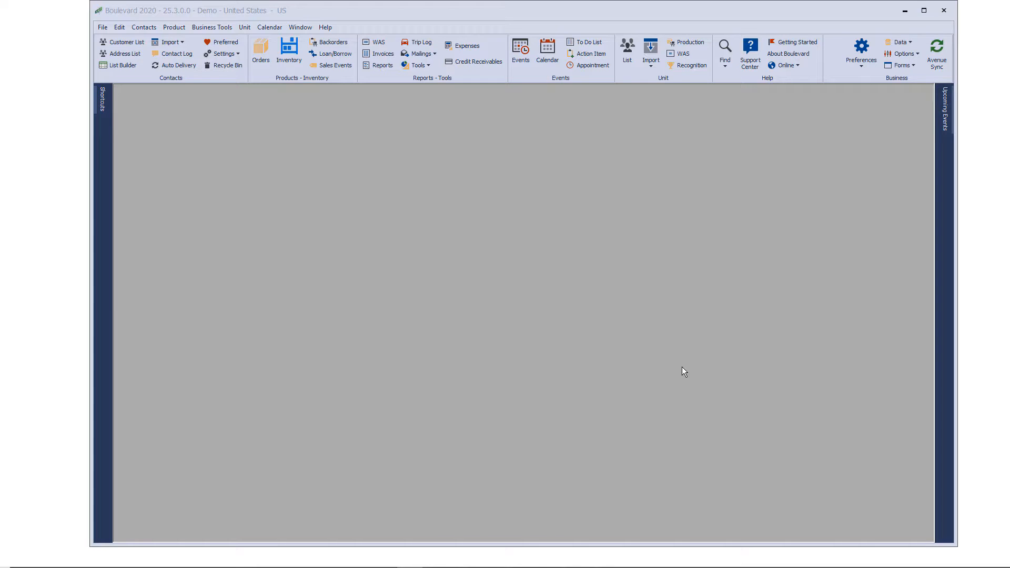
Open the business preferences and verify the My Account credentials in the online sync settings.
click(682, 367)
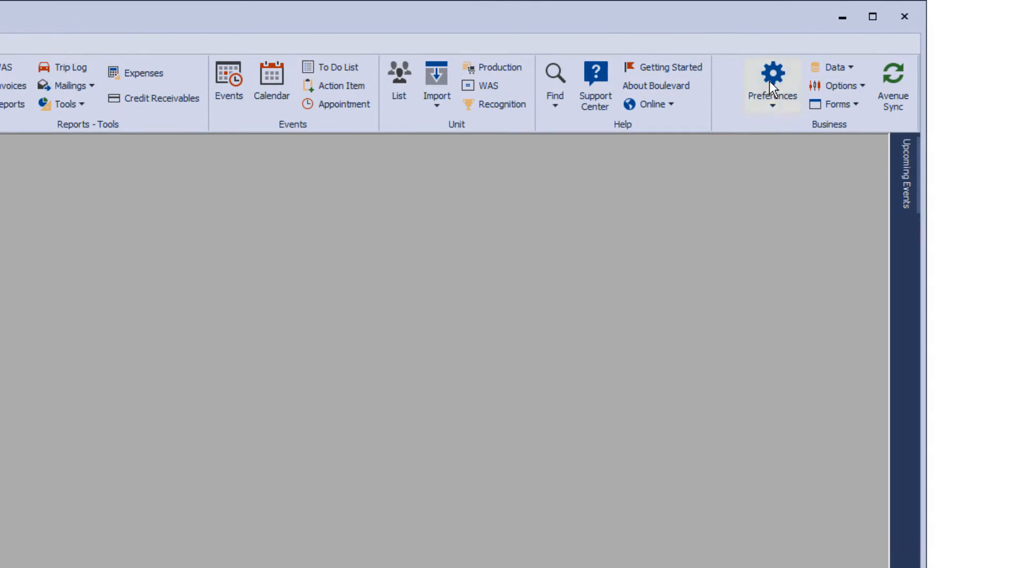
click(770, 80)
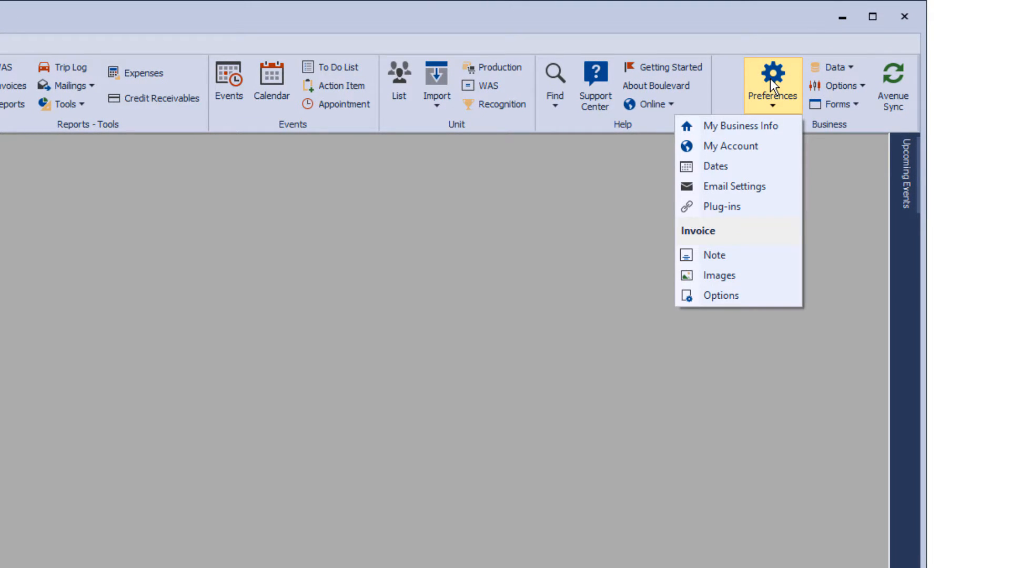
click(760, 125)
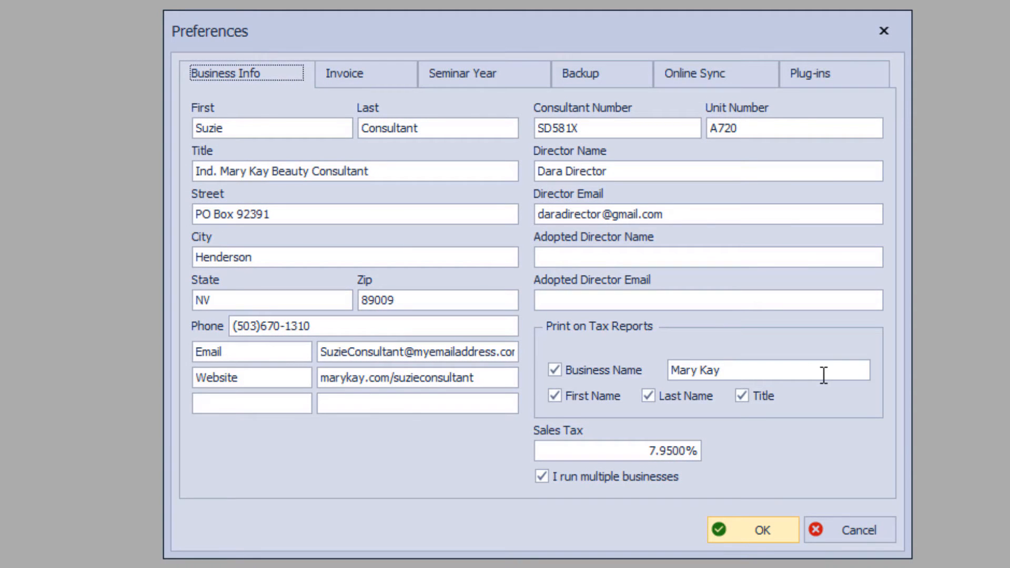
click(708, 76)
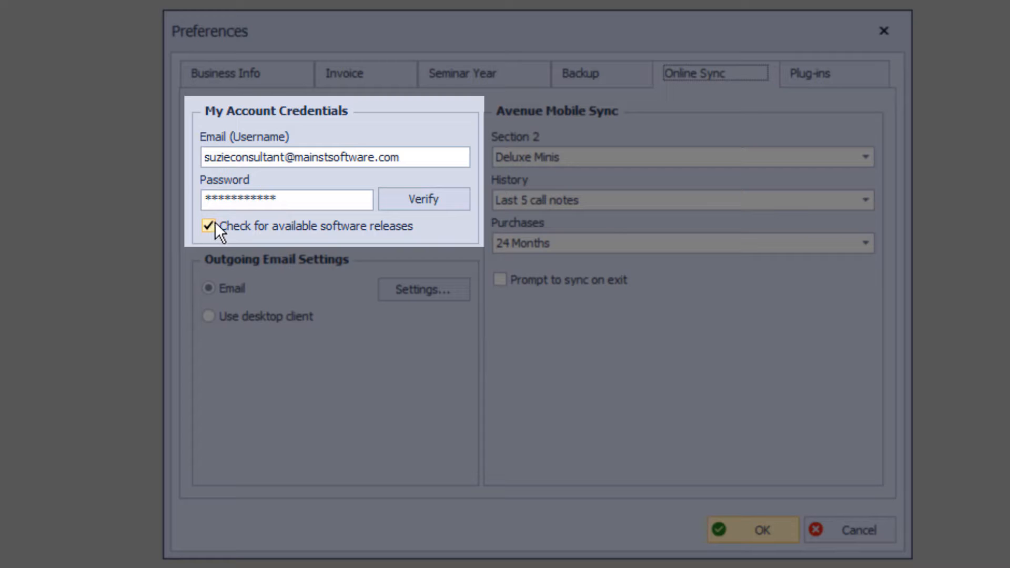
click(422, 203)
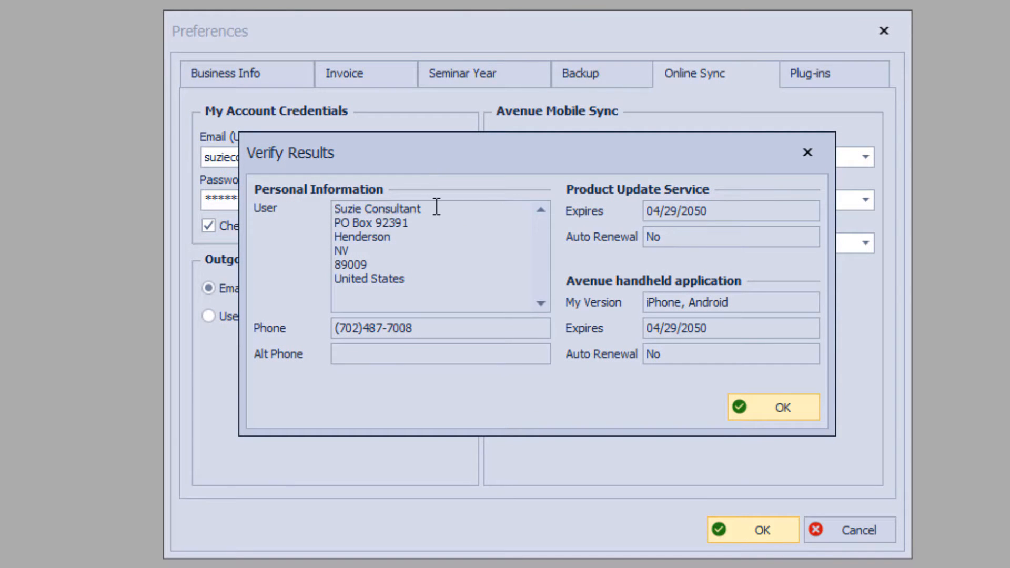
click(786, 406)
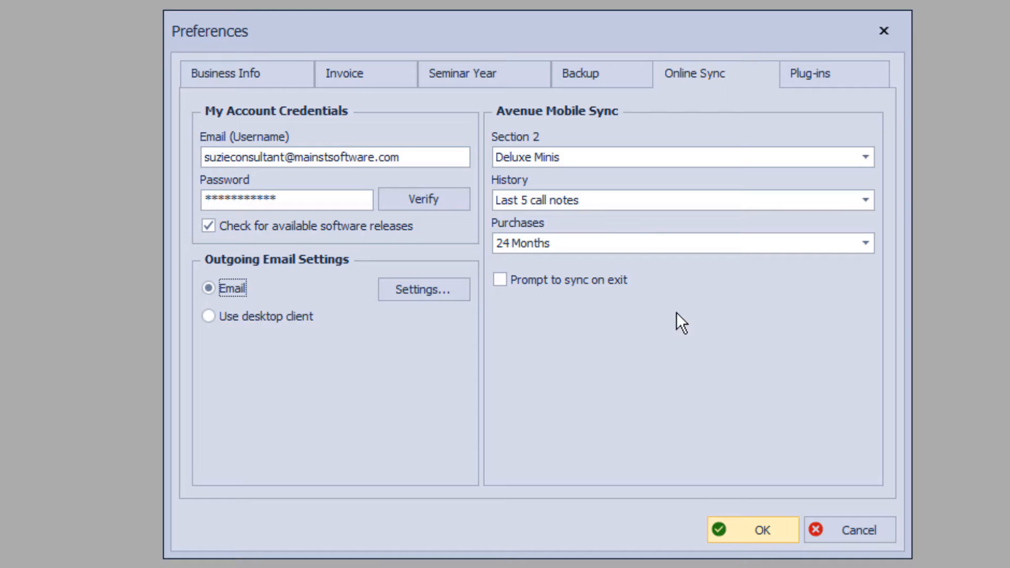
Verify the InTouch login credentials in the plug-in preferences and save the preferences.
click(832, 73)
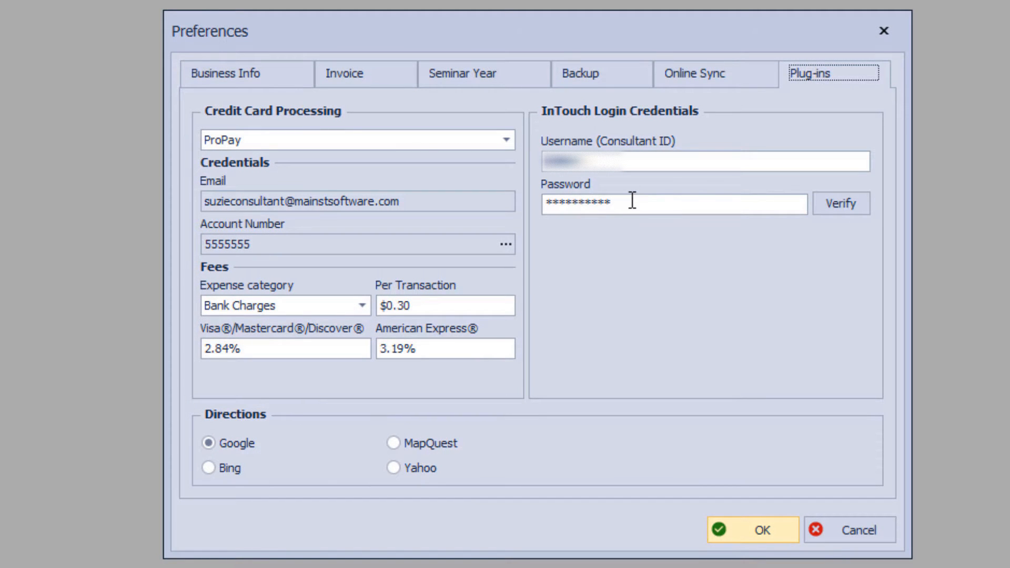
click(843, 206)
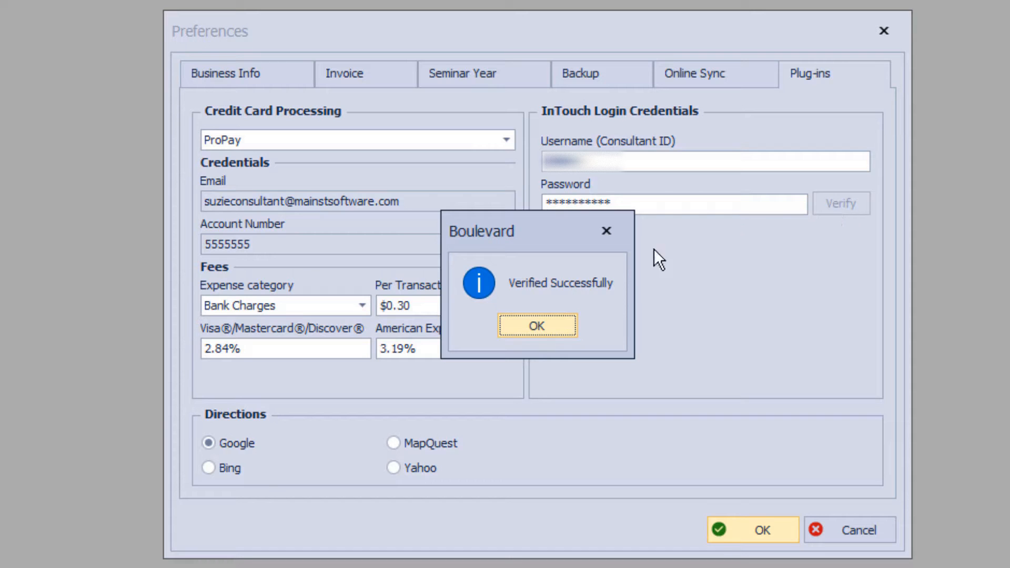
click(553, 324)
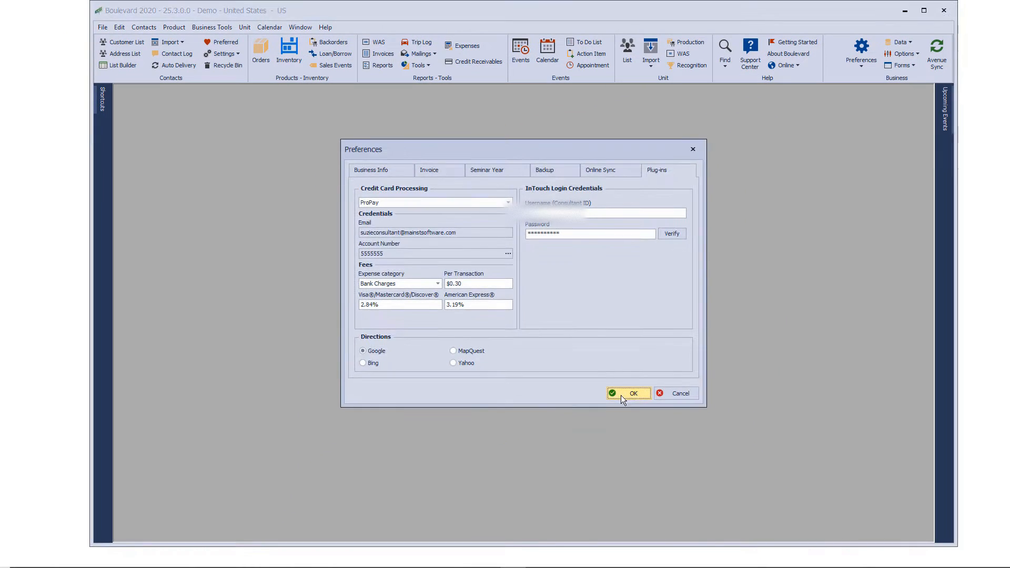
click(726, 526)
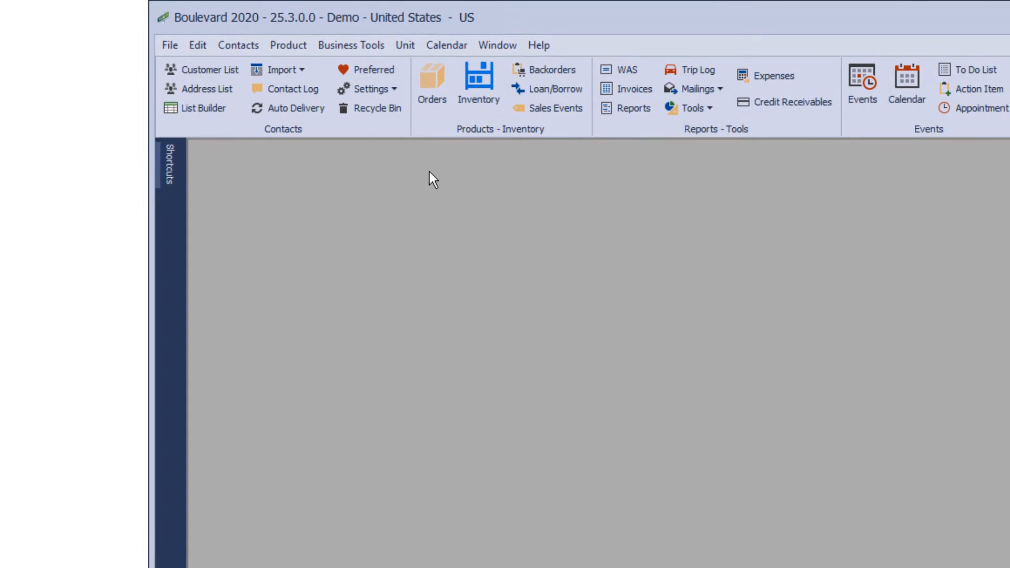
Open the inventory orders and delete the 12/02/2019 order from the imported inventory orders.
click(437, 85)
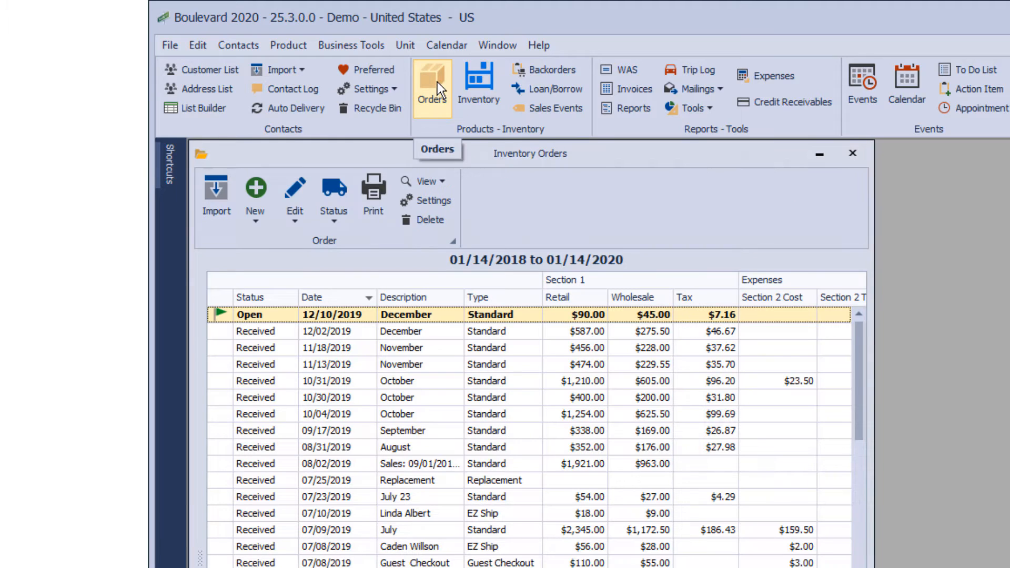
click(298, 46)
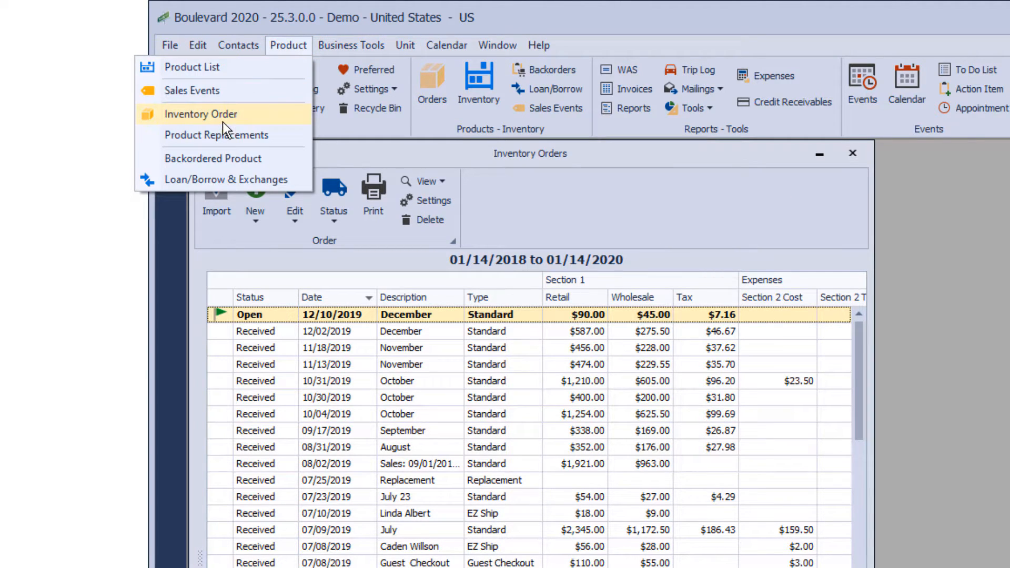
key(Escape)
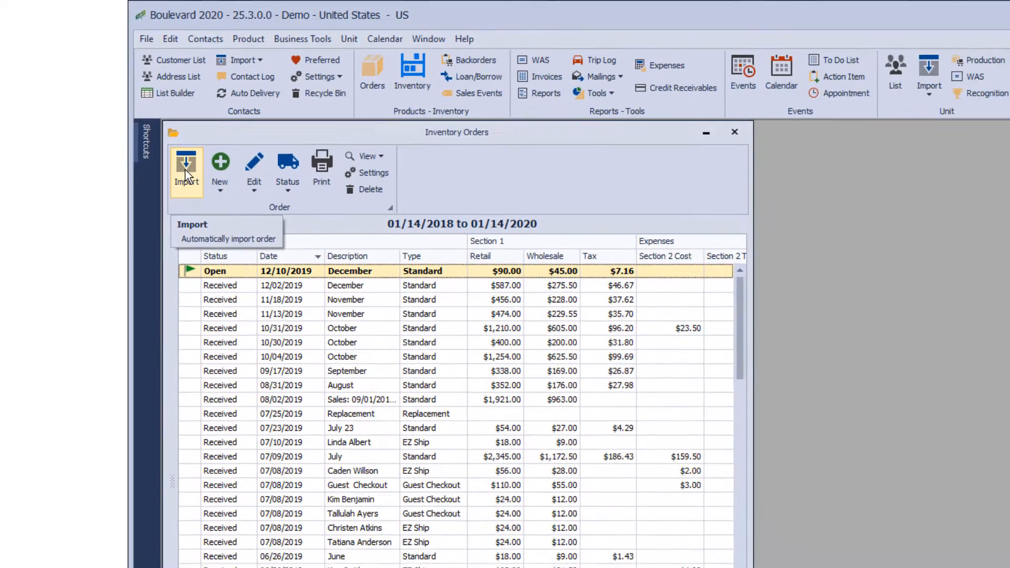
click(214, 197)
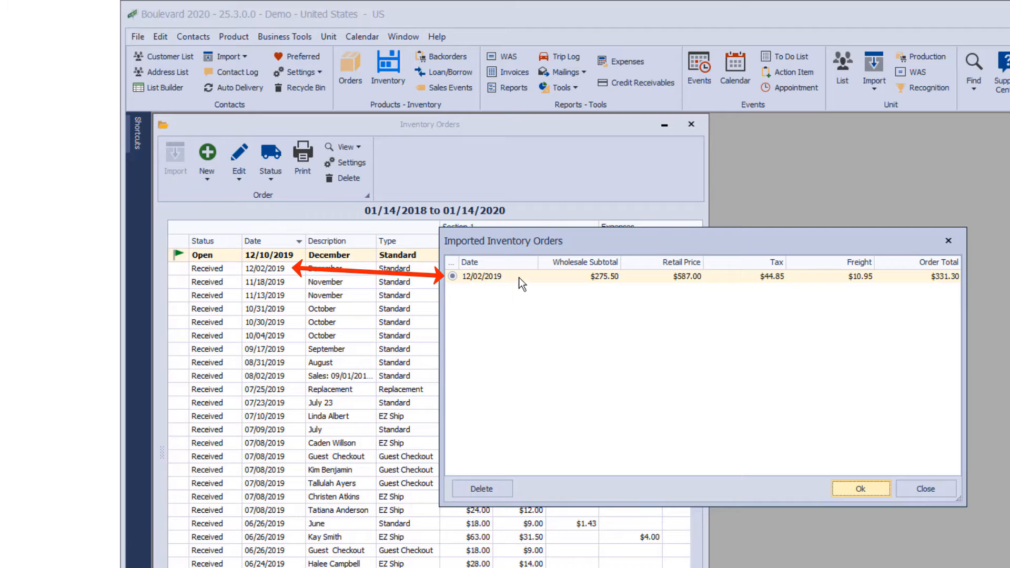
click(482, 490)
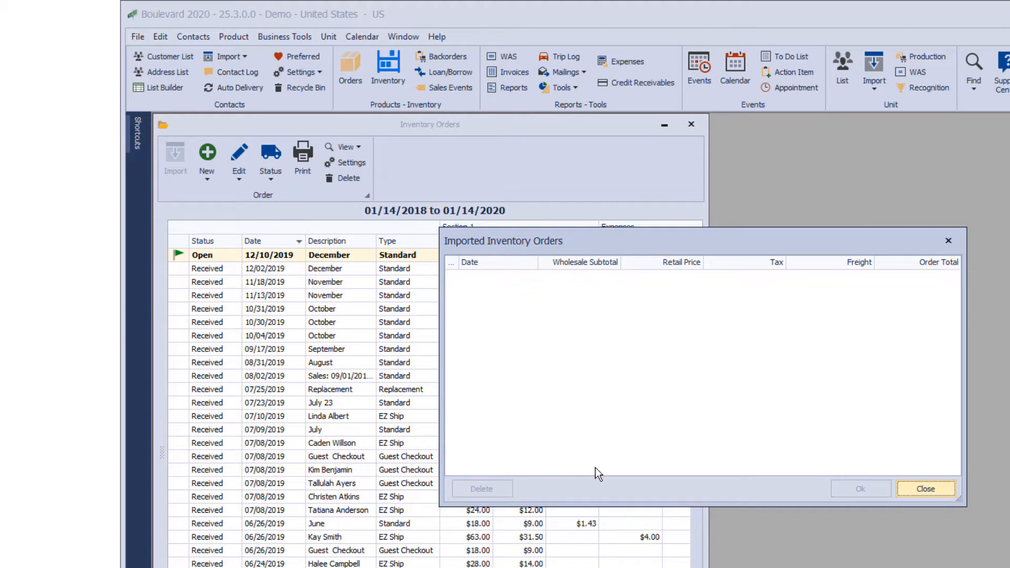
click(927, 487)
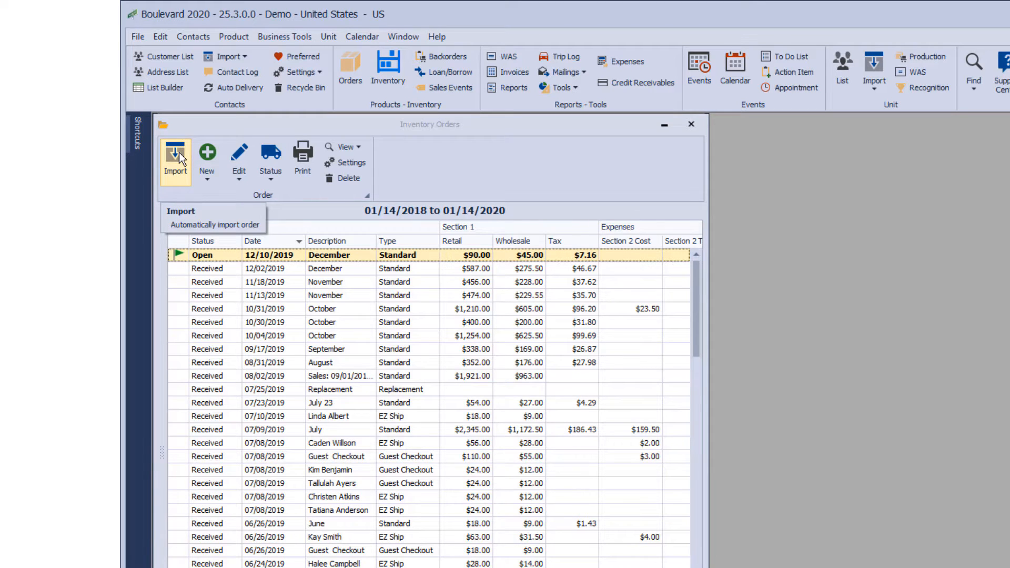
click(179, 152)
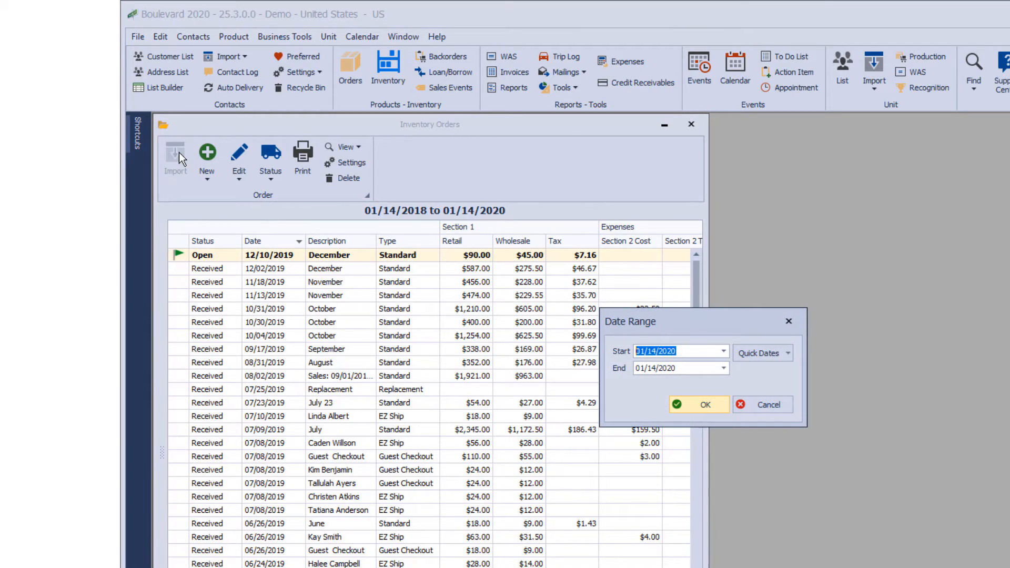
drag(693, 321, 553, 204)
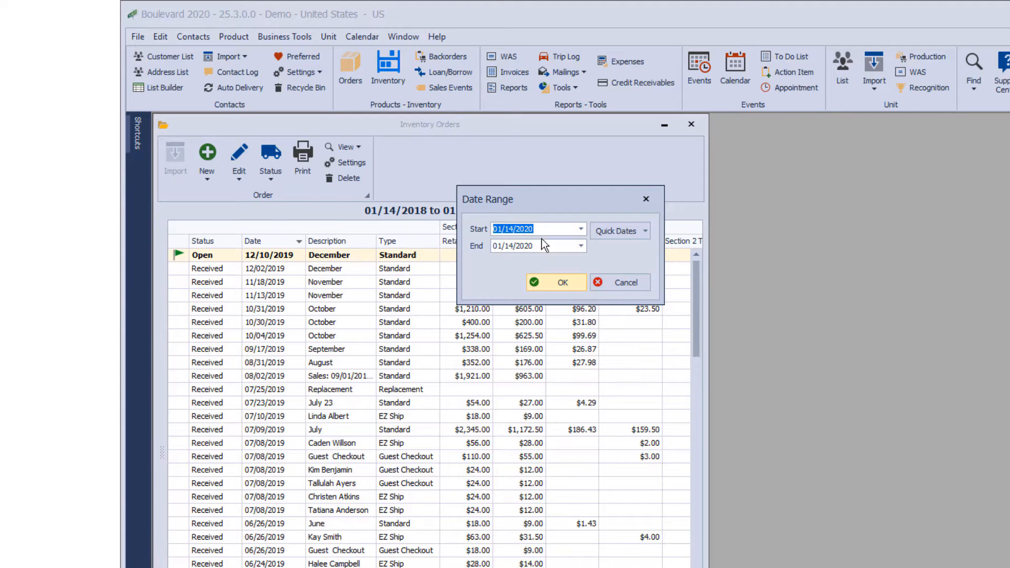
click(625, 282)
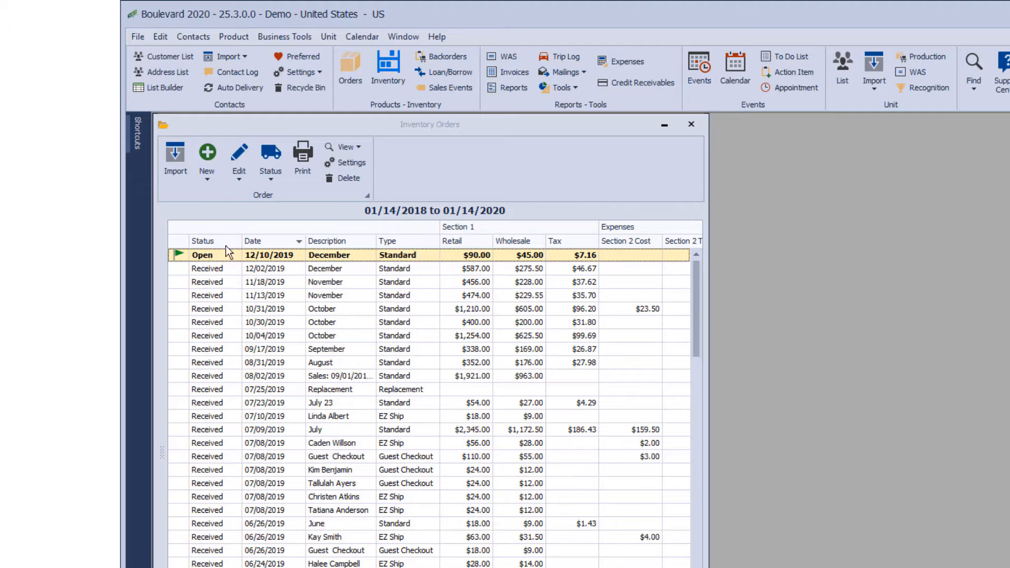
Mark the open December order dated 12/10/2019 as placed.
click(271, 167)
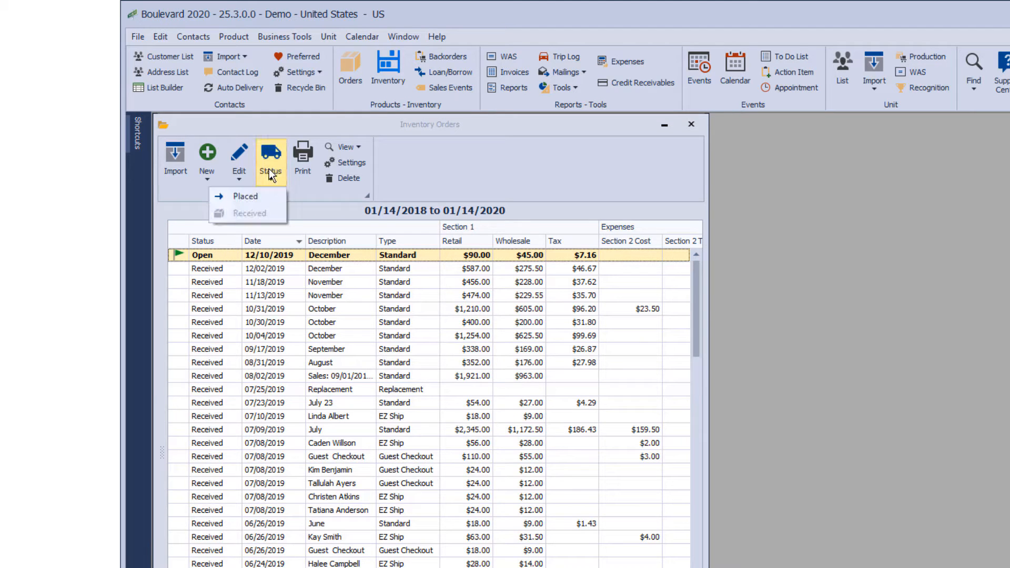
click(261, 197)
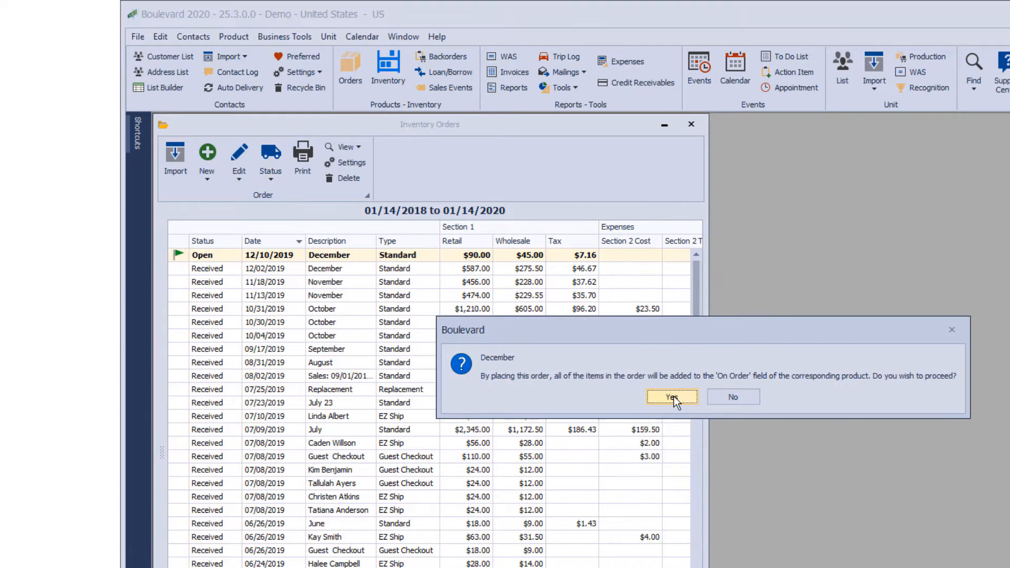
click(674, 395)
click(270, 175)
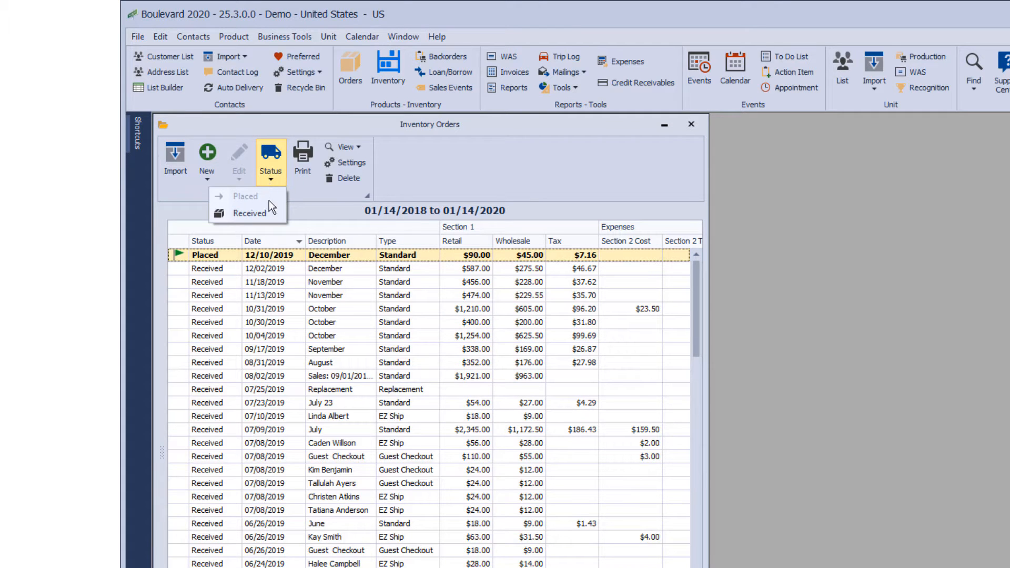
click(252, 213)
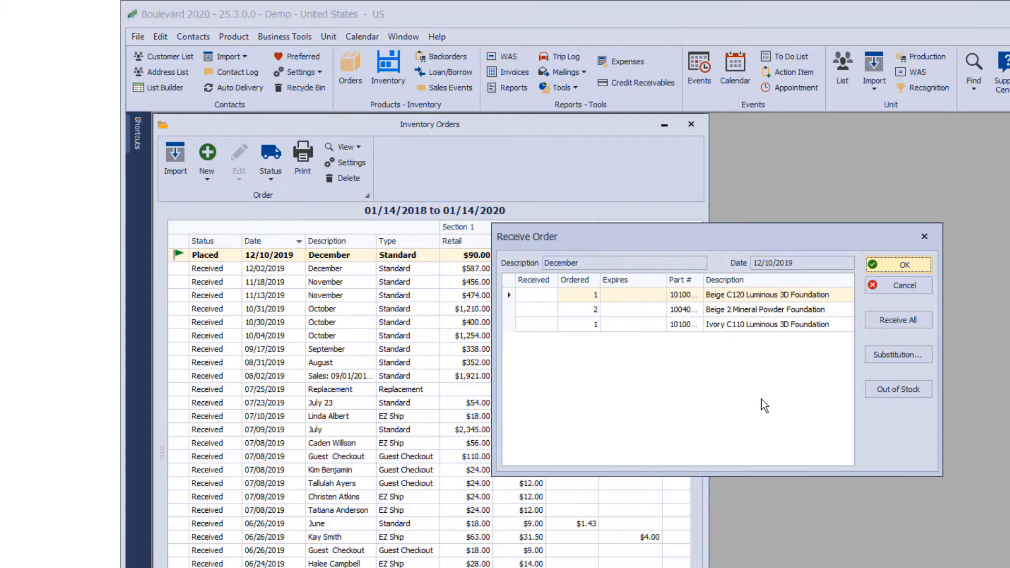
click(903, 319)
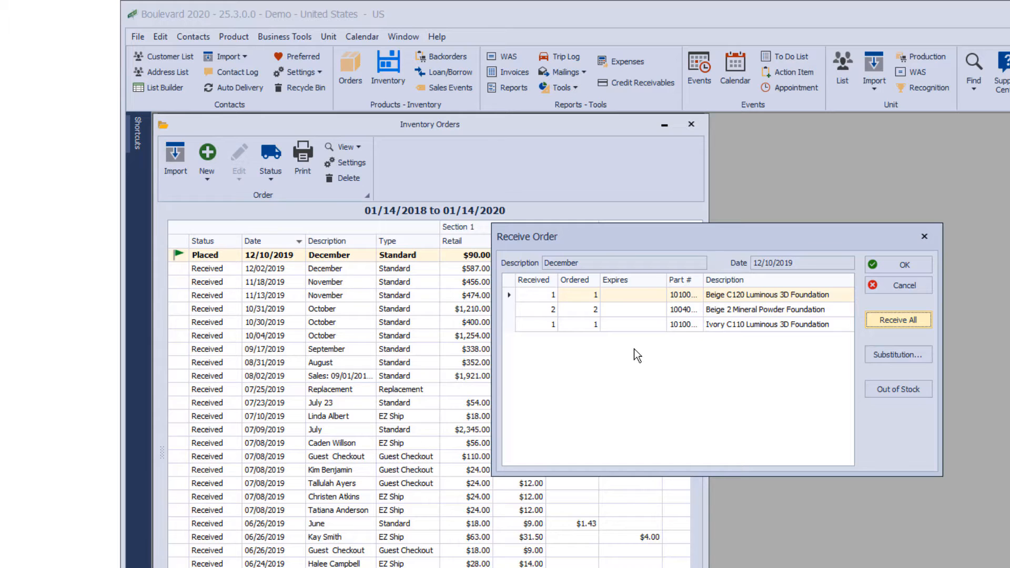
click(889, 289)
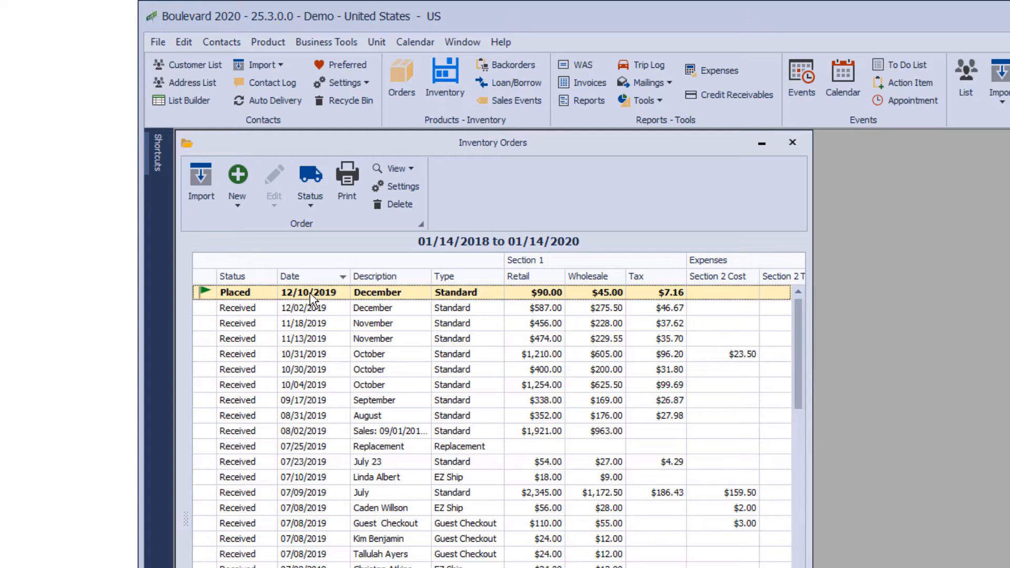
Close the placed December order dated 12/10/2019 without adding its quantities to inventory.
right_click(310, 293)
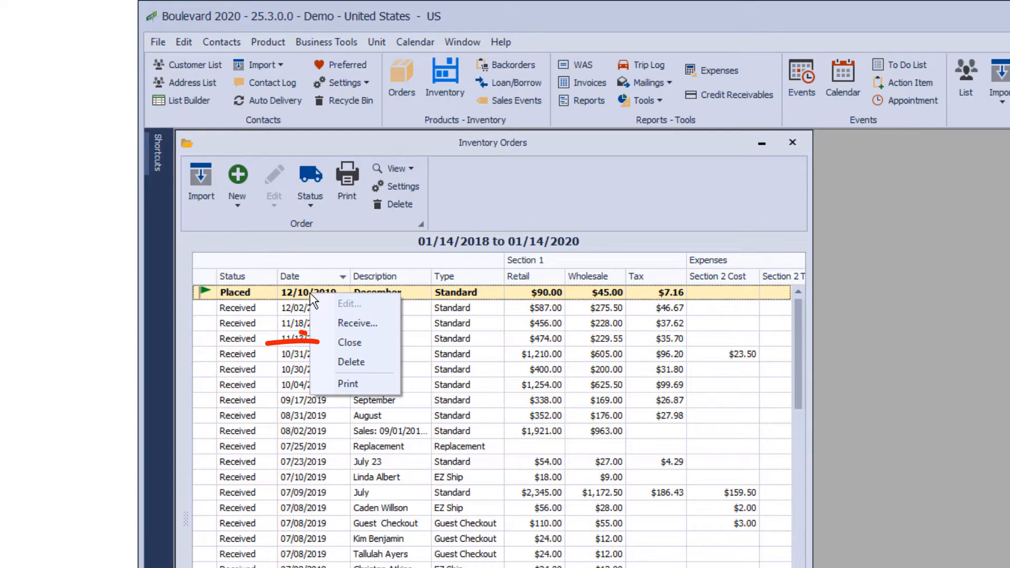
click(392, 343)
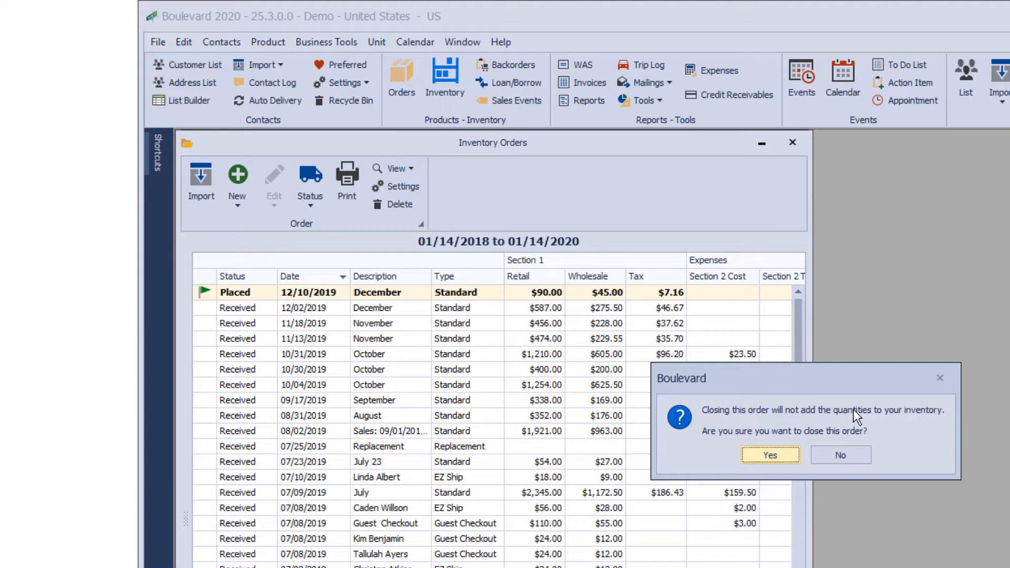
click(778, 456)
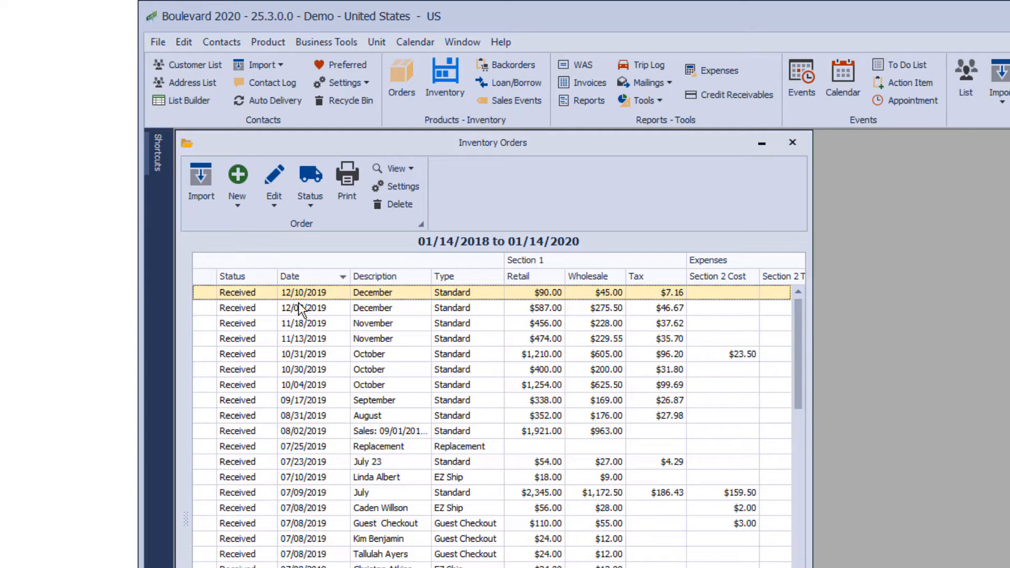
Create a historical inventory order described as January, dated 01/14/2020, with the default zero amounts.
click(238, 205)
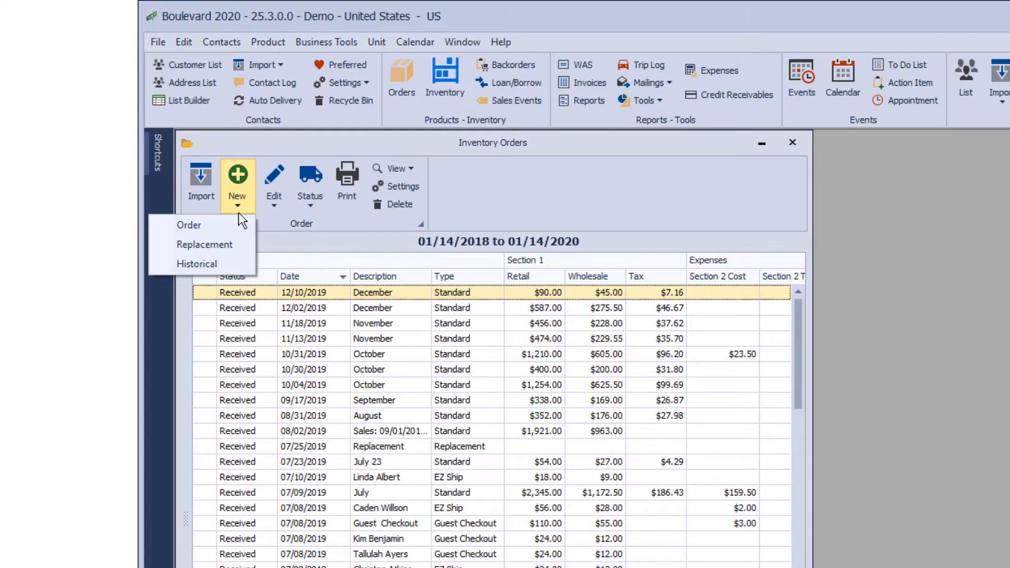
click(231, 264)
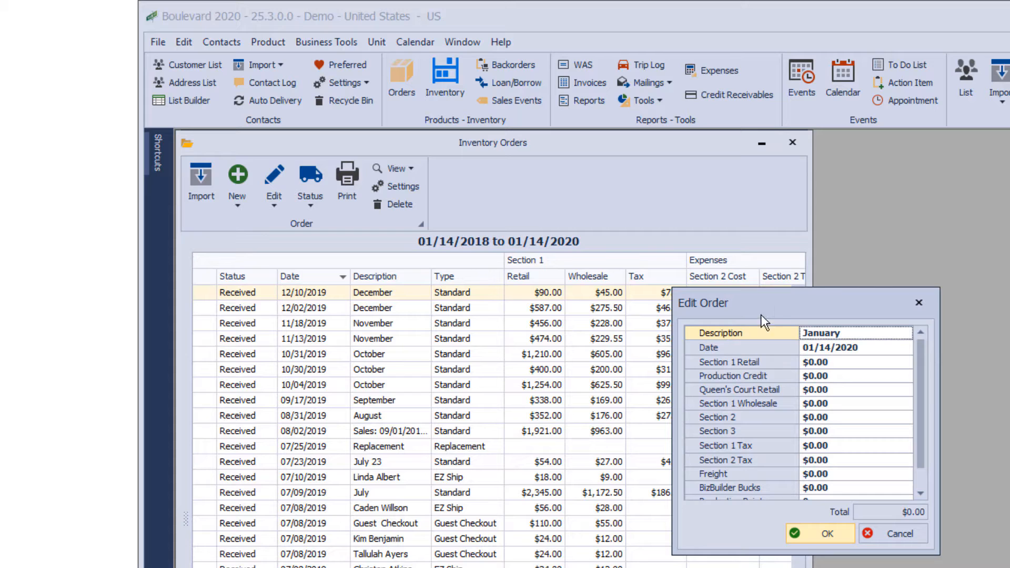
drag(775, 305, 529, 273)
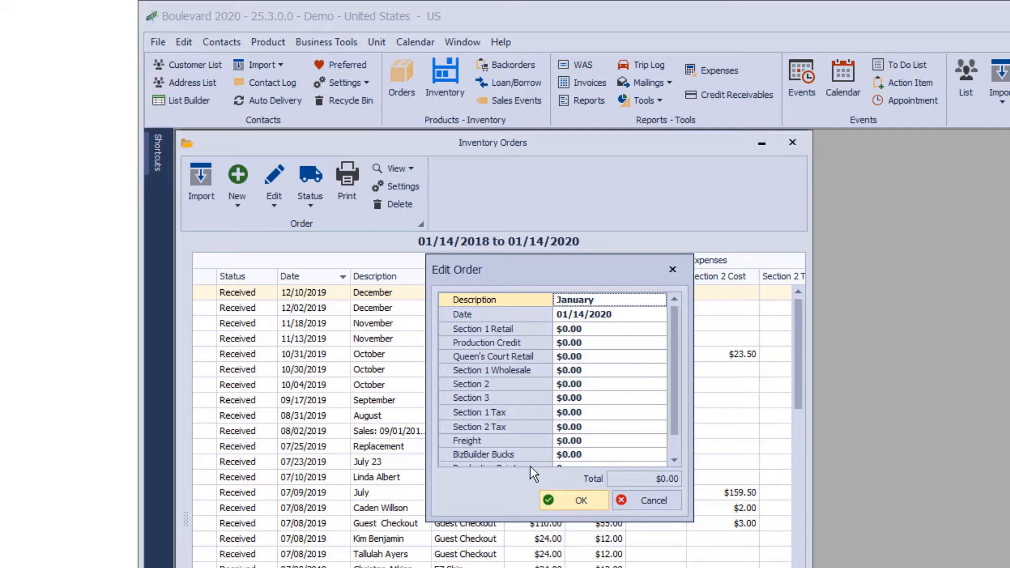
click(561, 504)
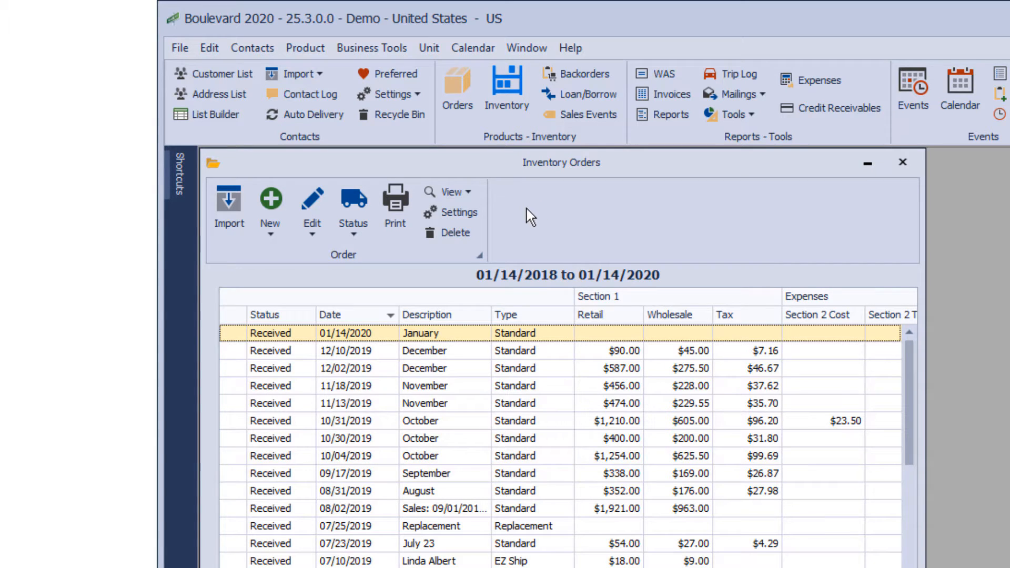
Examine the inventory order settings for default discount, freight expense entry, freight tax and print sequence.
click(472, 217)
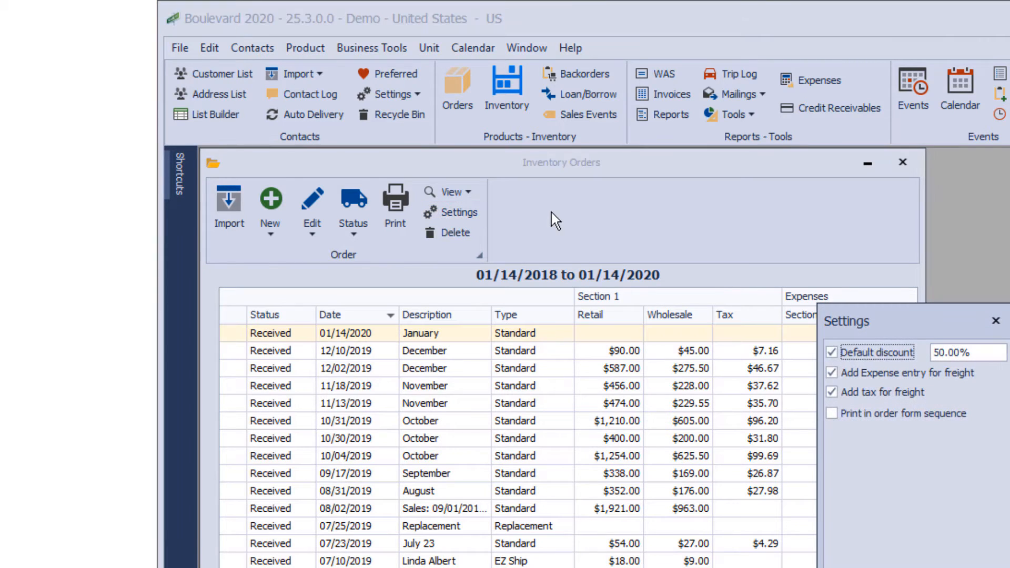
drag(894, 328, 590, 241)
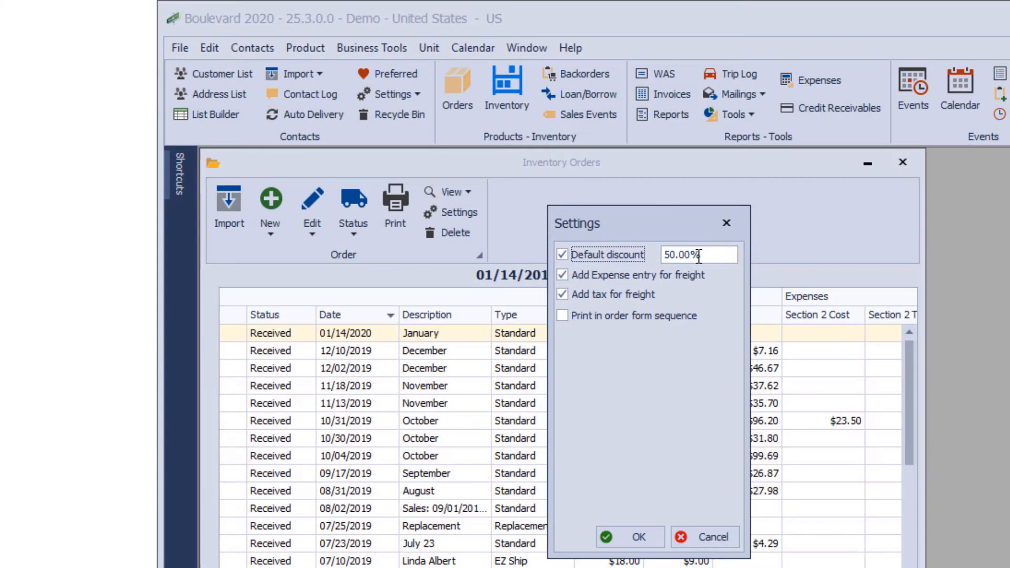
click(623, 533)
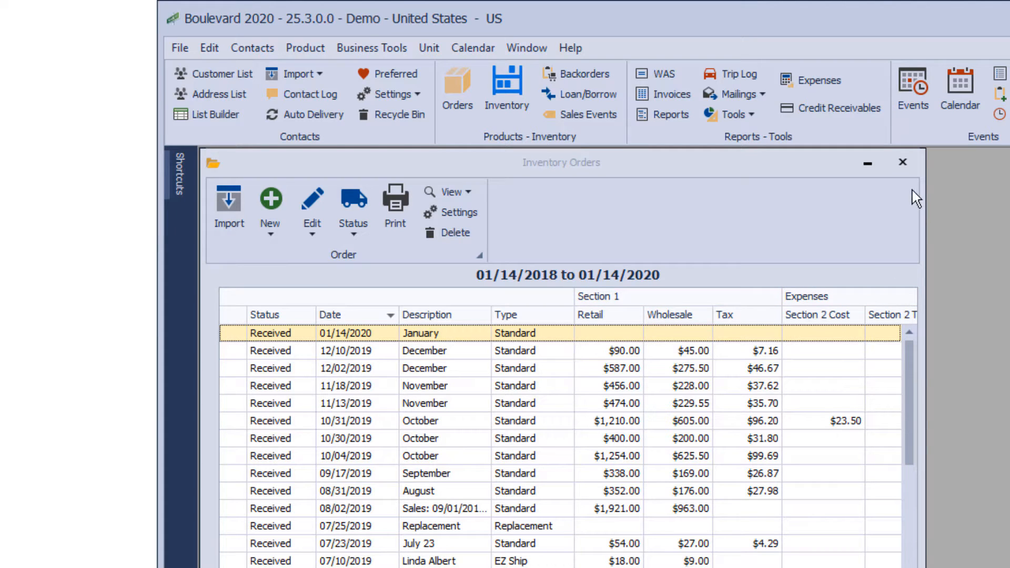
Close the inventory orders and open the product list in the workspace.
click(902, 163)
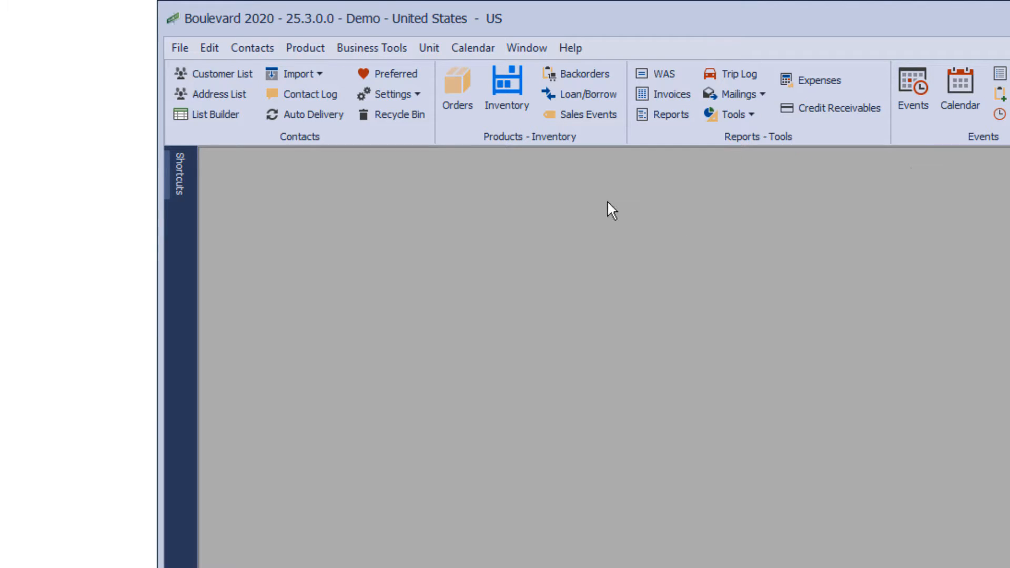
click(502, 94)
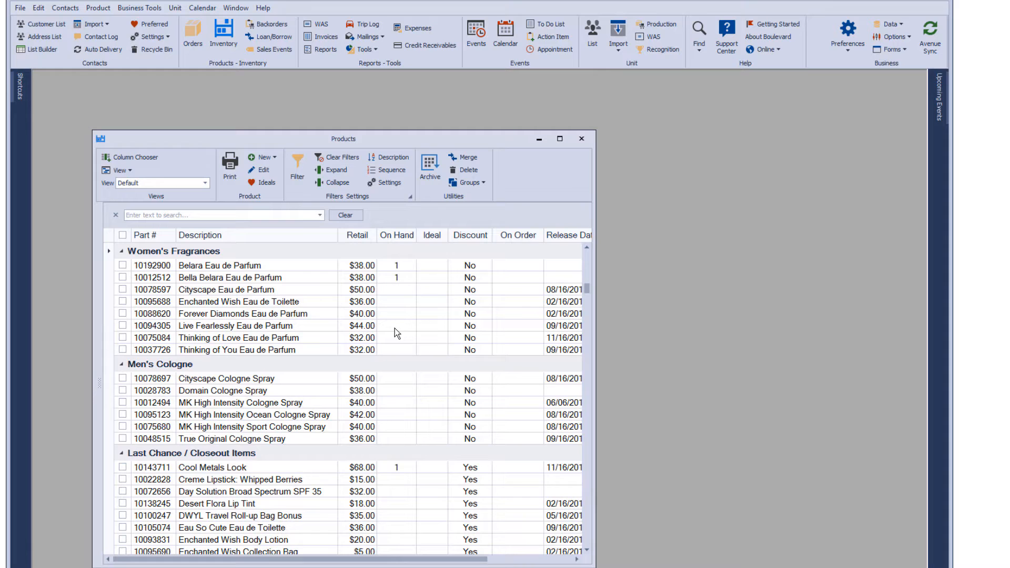
drag(392, 138, 360, 96)
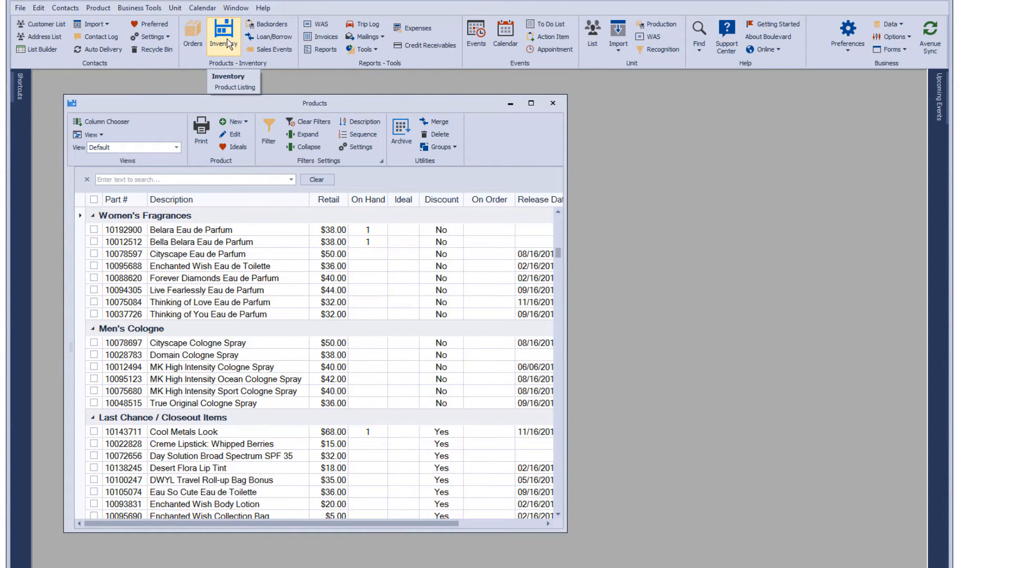
click(107, 8)
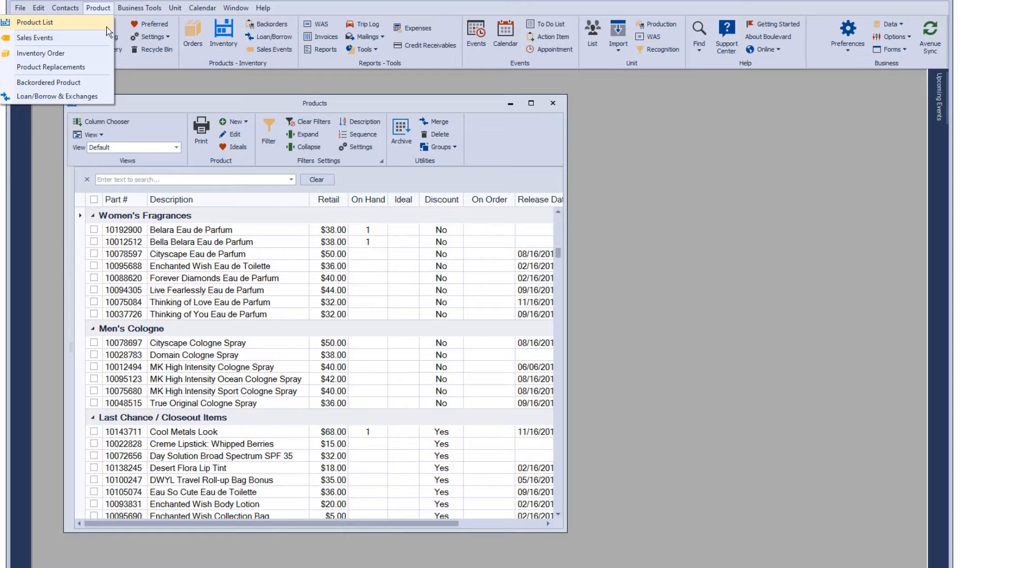
click(232, 104)
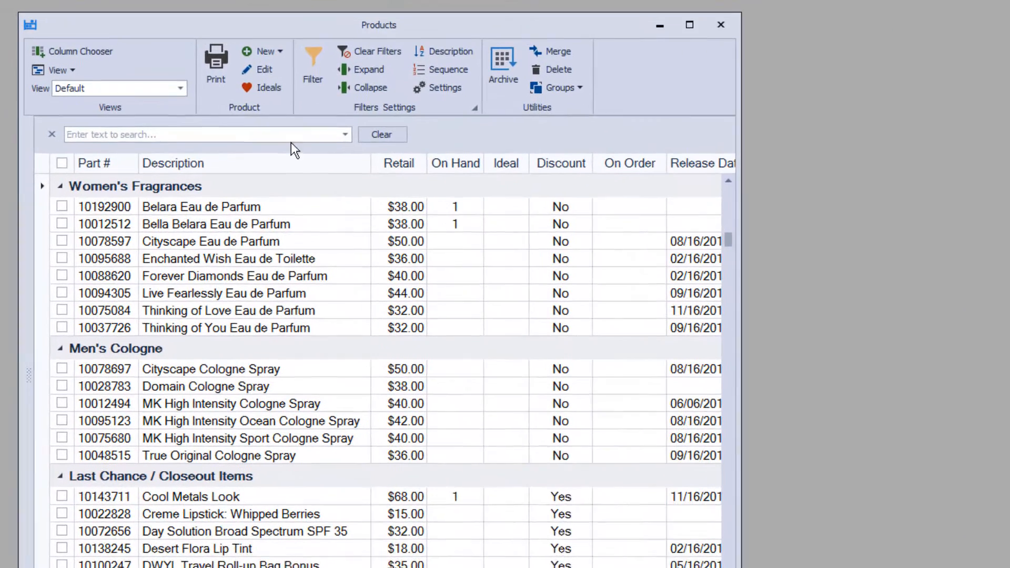
Examine the product list in the Inventory view with cost of goods, and return it to the Default view.
click(181, 86)
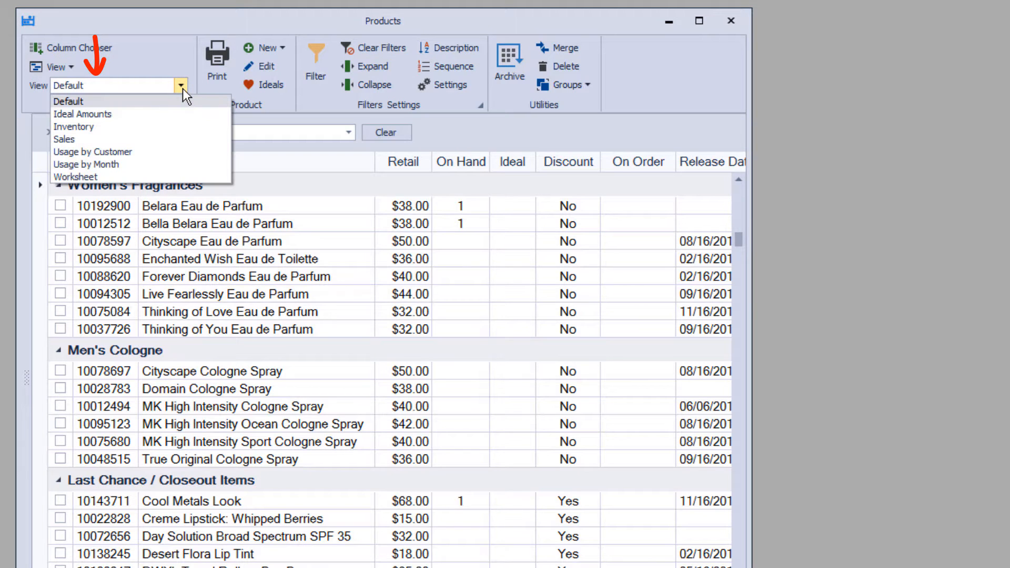
click(149, 123)
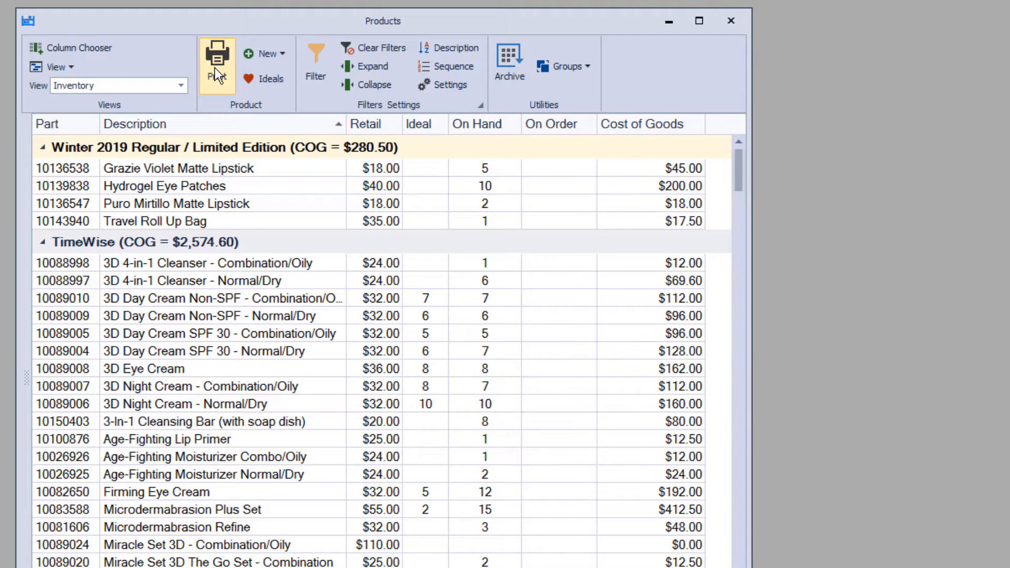
click(184, 84)
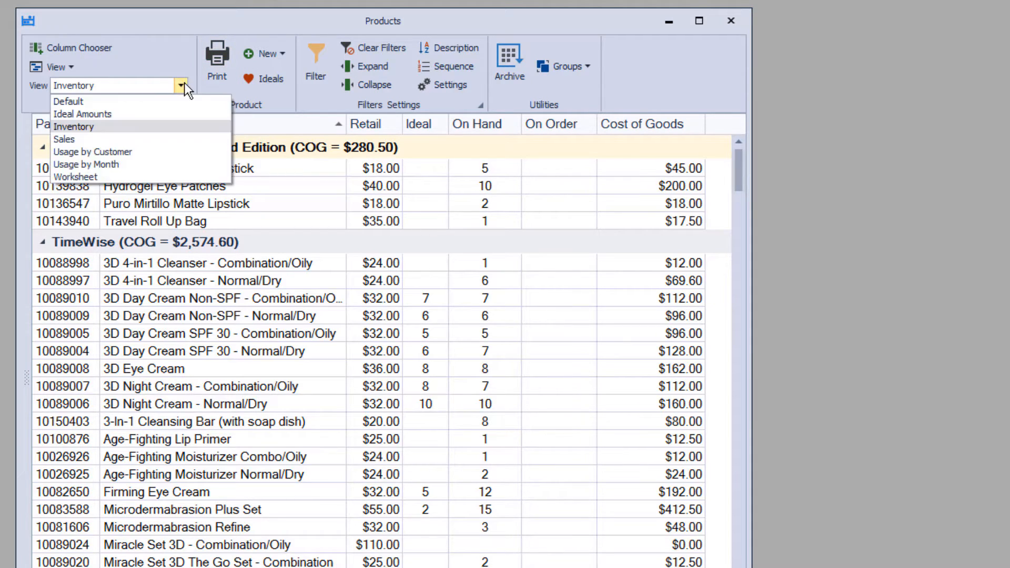
click(84, 102)
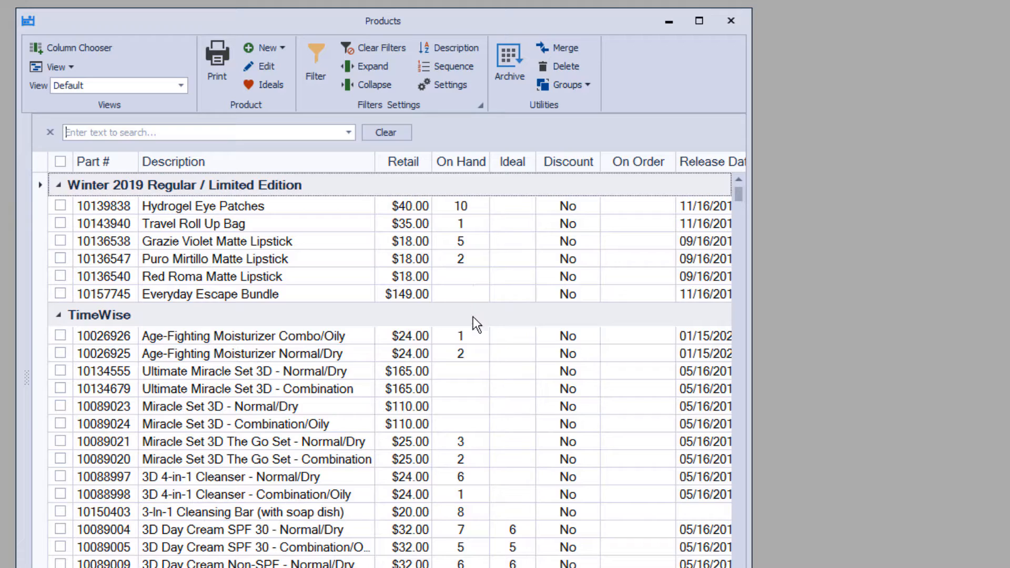
Set the on-hand quantity of the 3D 4-in-1 Cleanser to 5 for Normal/Dry and 2 for Combination/Oily.
click(462, 478)
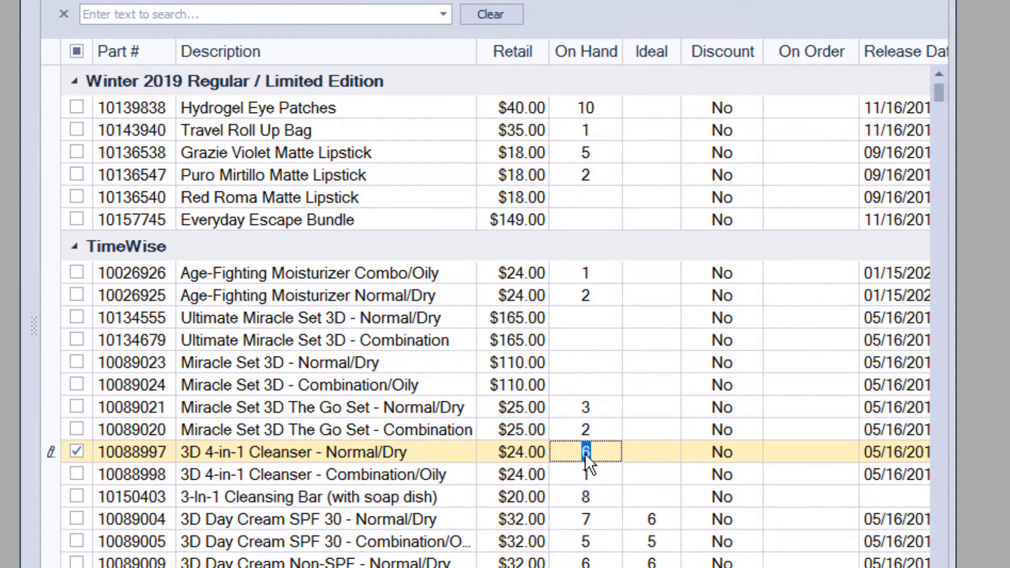
text(5)
key(Down)
text(2)
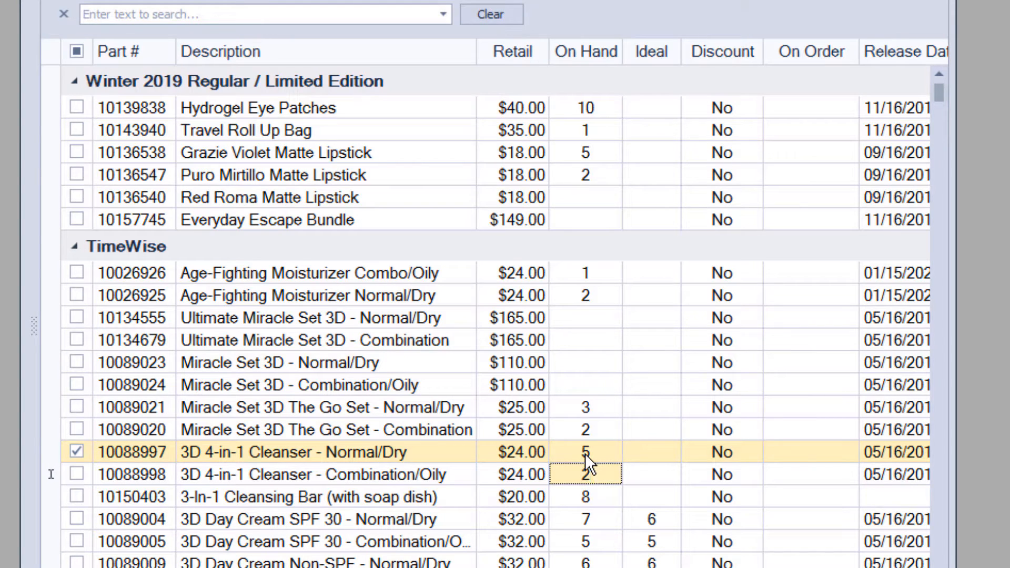
key(Down)
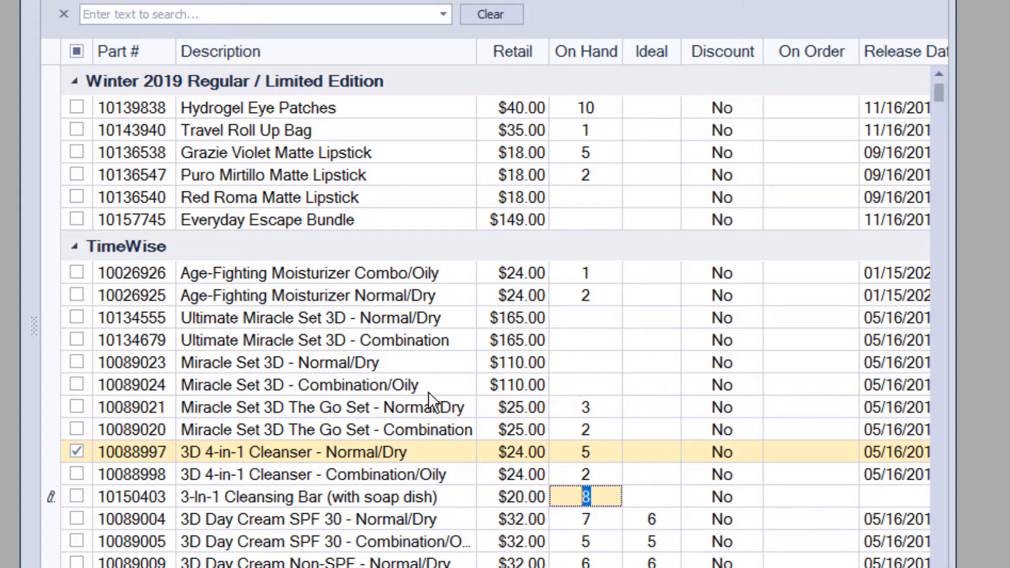
click(367, 371)
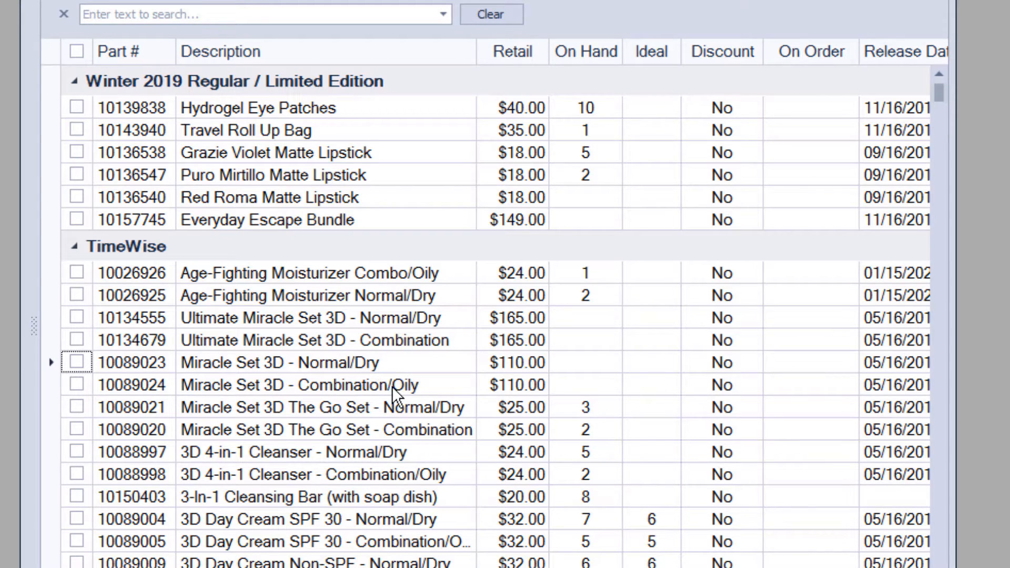
Set the on-hand quantity of the Miracle Set 3D to 2 for Combination/Oily and 1 for Normal/Dry.
click(574, 385)
text(2)
key(Up)
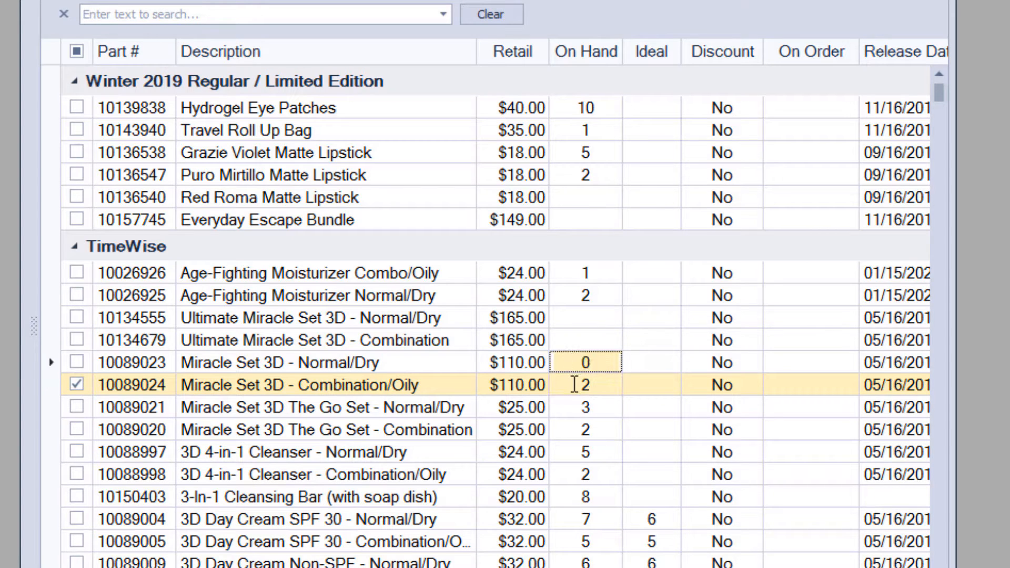
text(1)
key(Down)
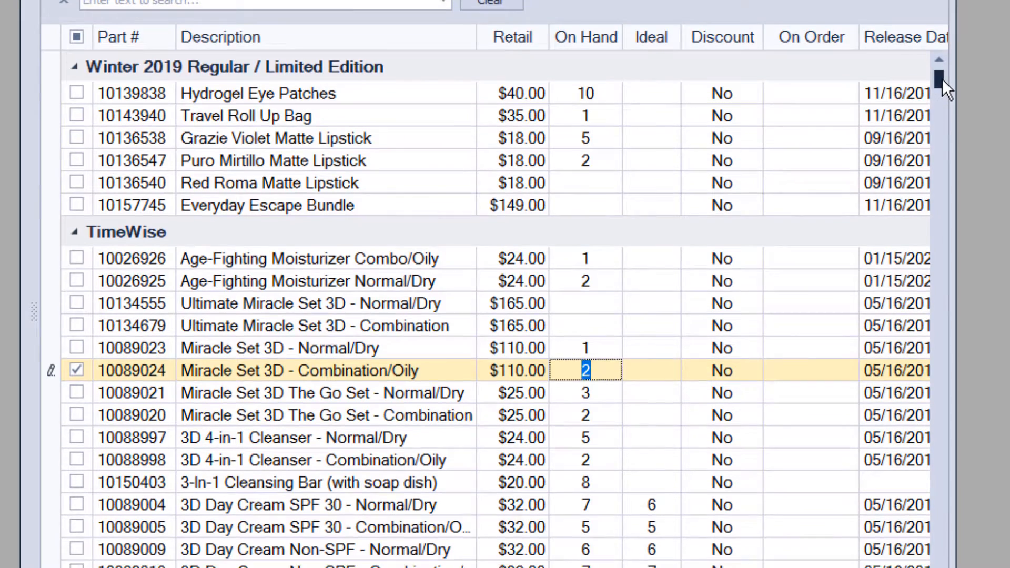
Change the Botanical Effects Regimen from a pre-pack to a set.
drag(942, 90, 942, 96)
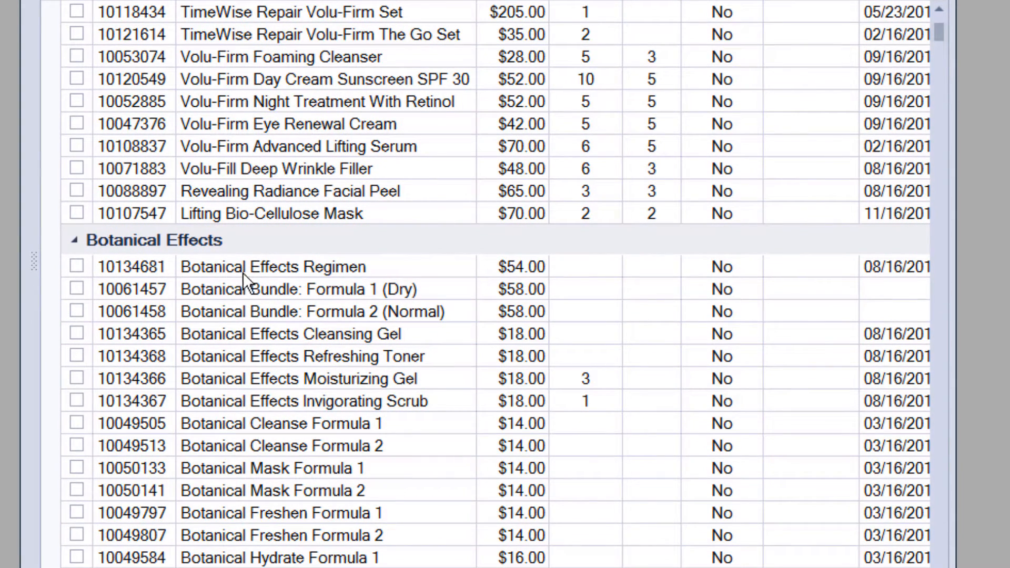
click(261, 269)
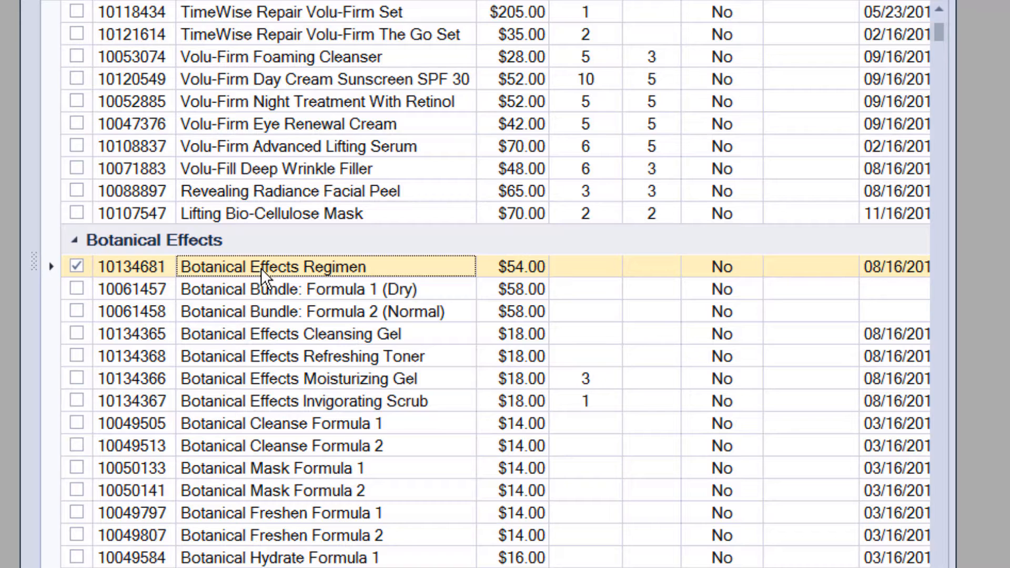
right_click(261, 268)
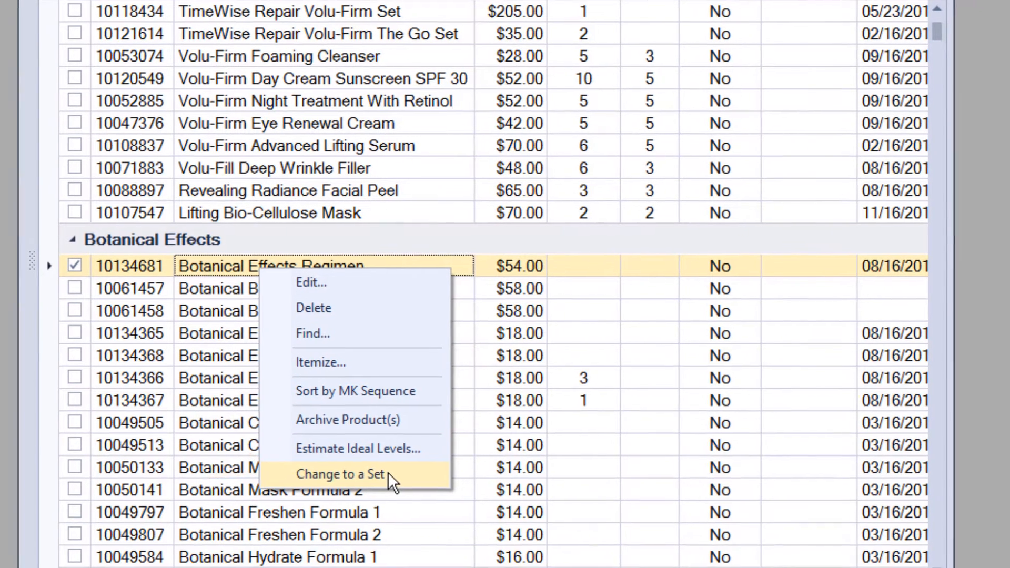
click(389, 472)
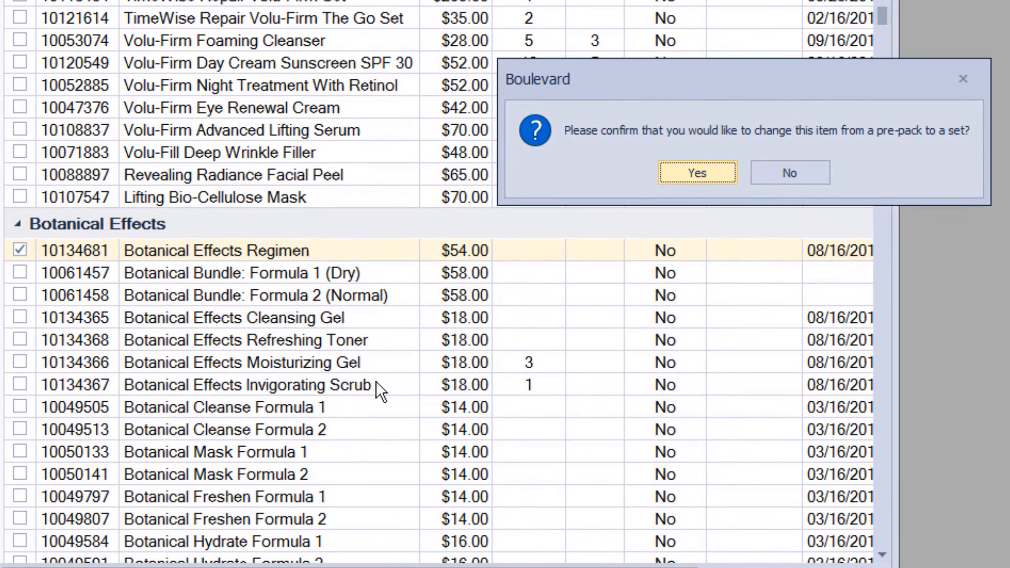
click(714, 171)
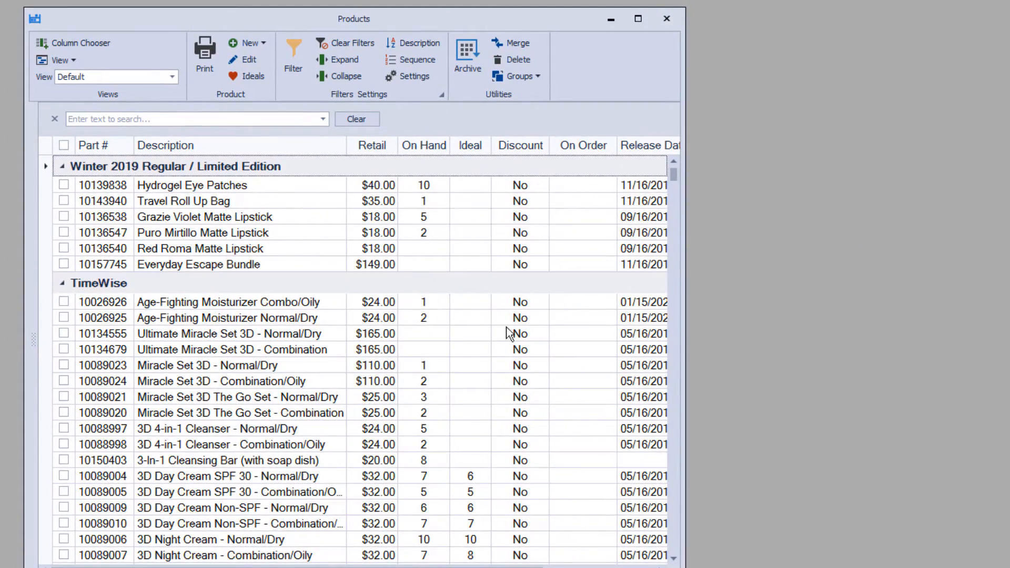
Set the on-hand quantity of the Botanical Effects Regimen to 2.
scroll(531, 342, down, 7)
scroll(487, 375, down, 5)
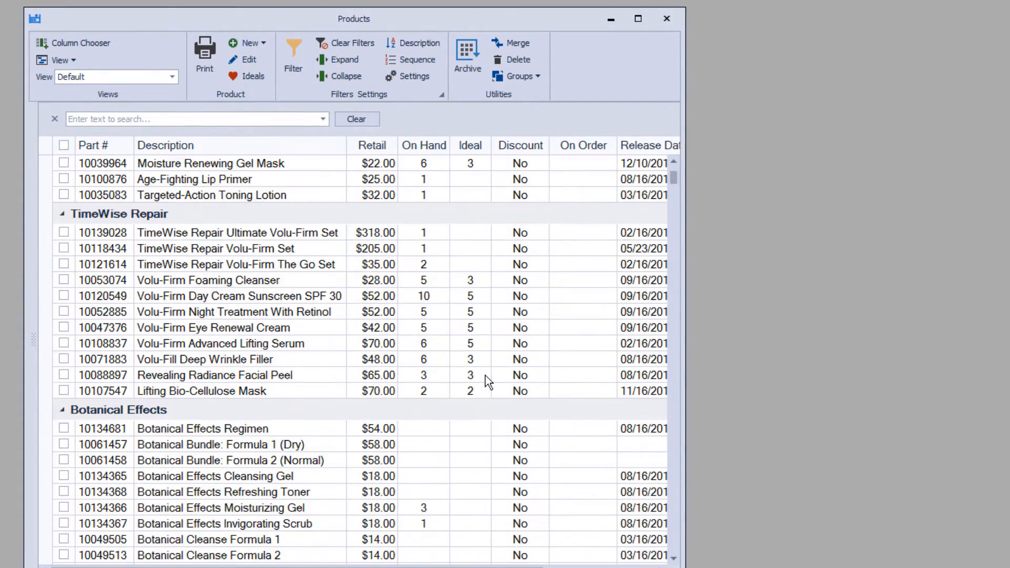
click(432, 382)
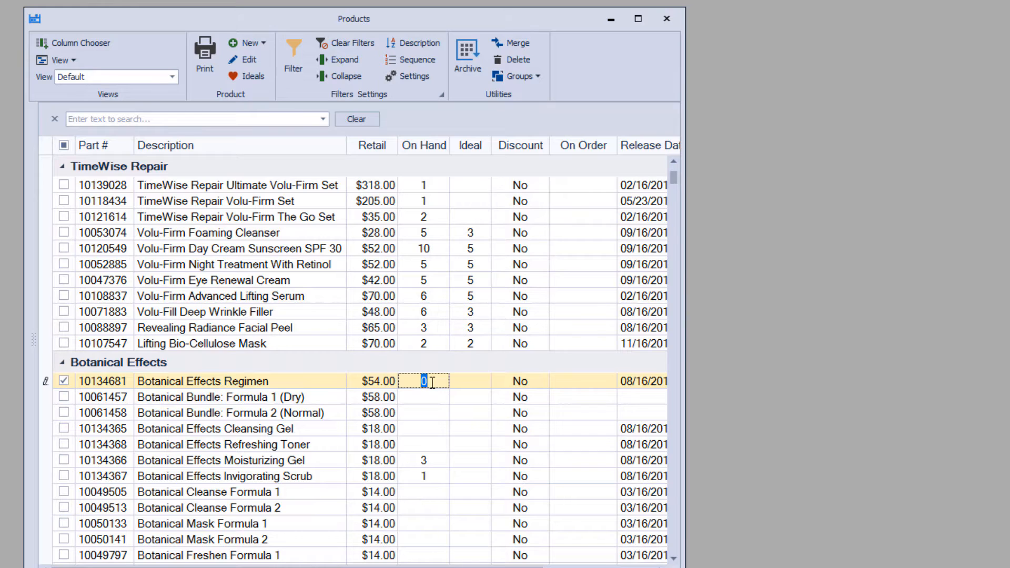
text(2)
key(Down)
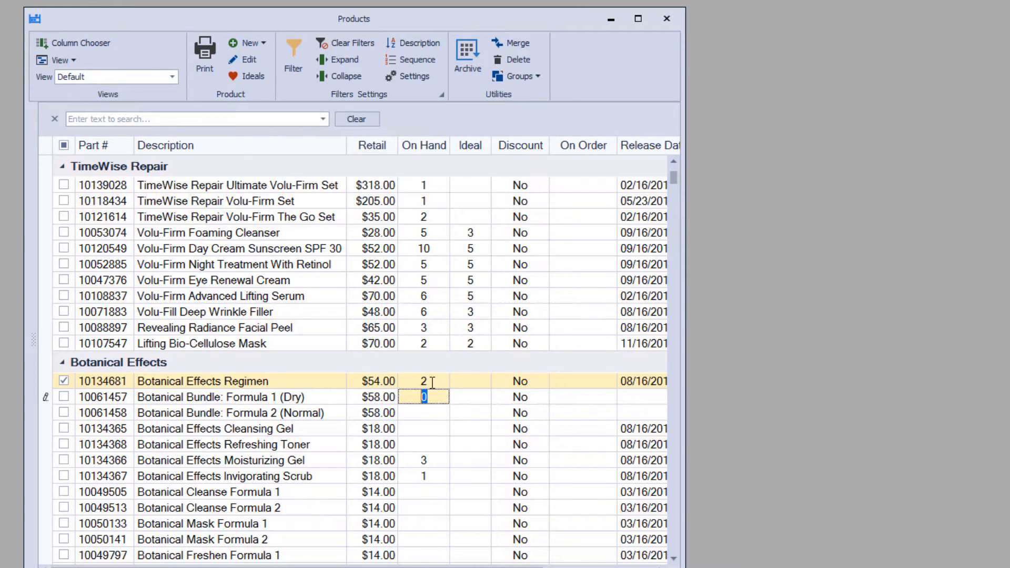
key(Tab)
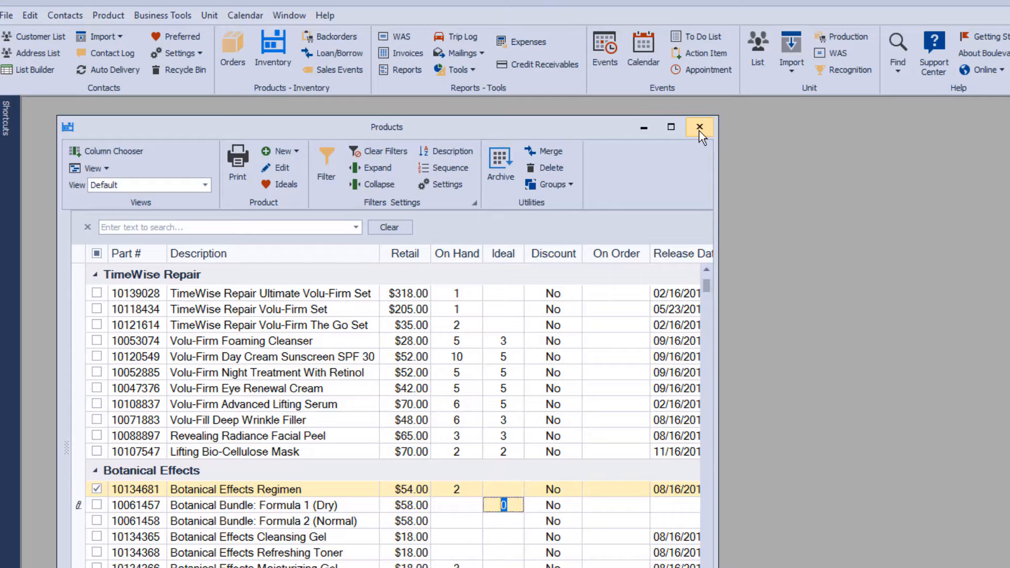
Close the product list and preview the Inventory Listing by Category tax report.
click(666, 19)
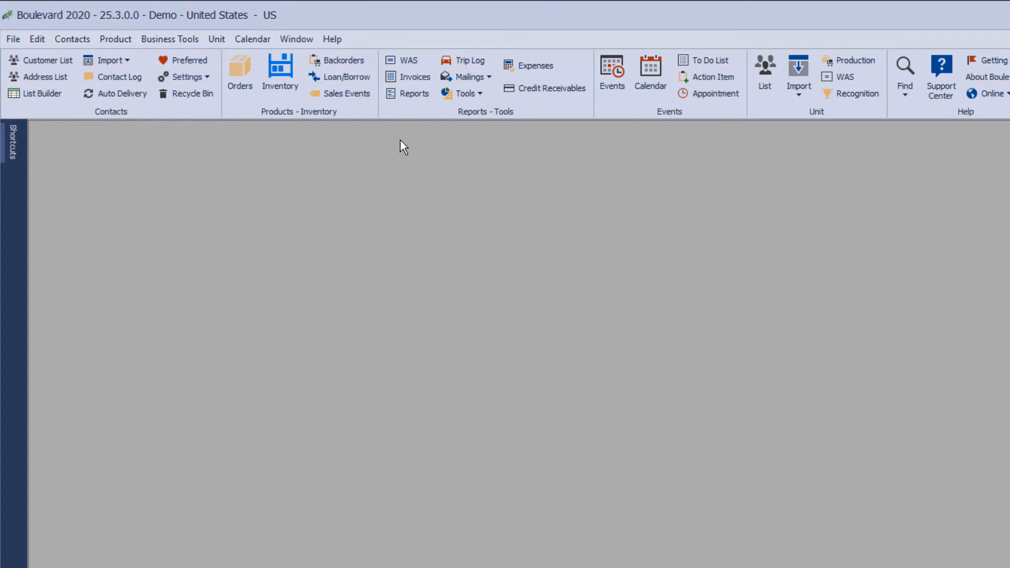
click(412, 97)
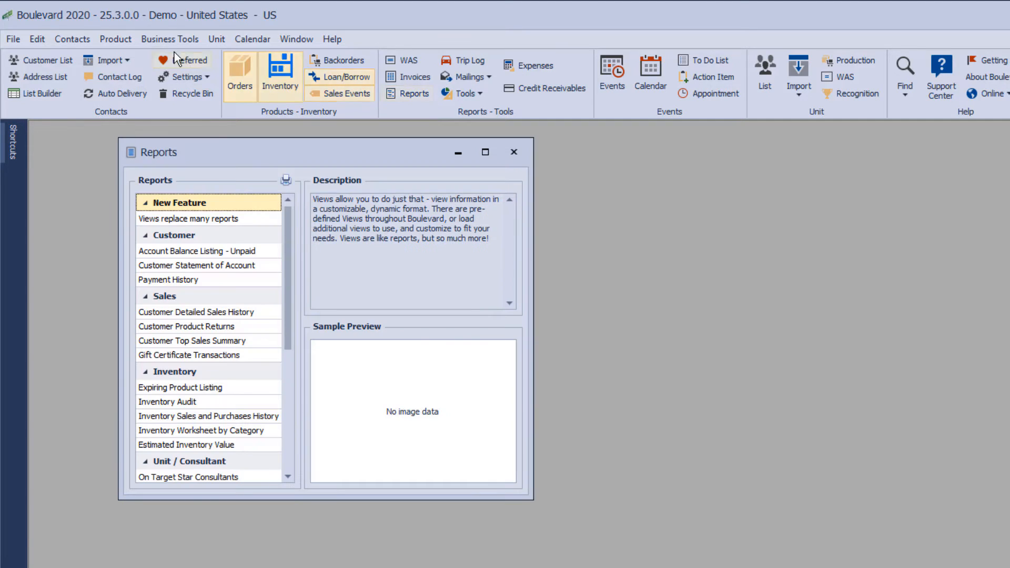
click(160, 37)
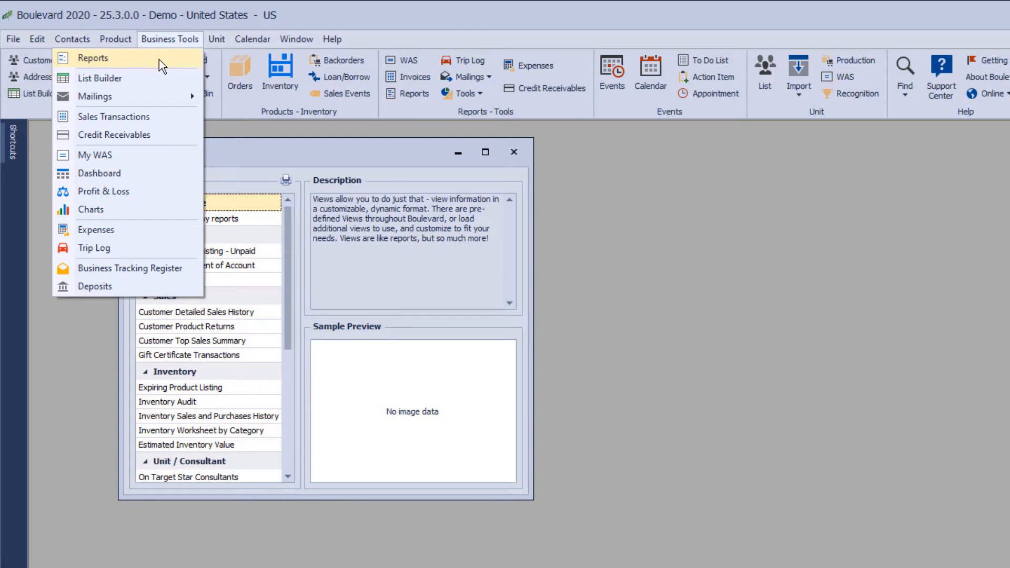
drag(286, 337, 295, 468)
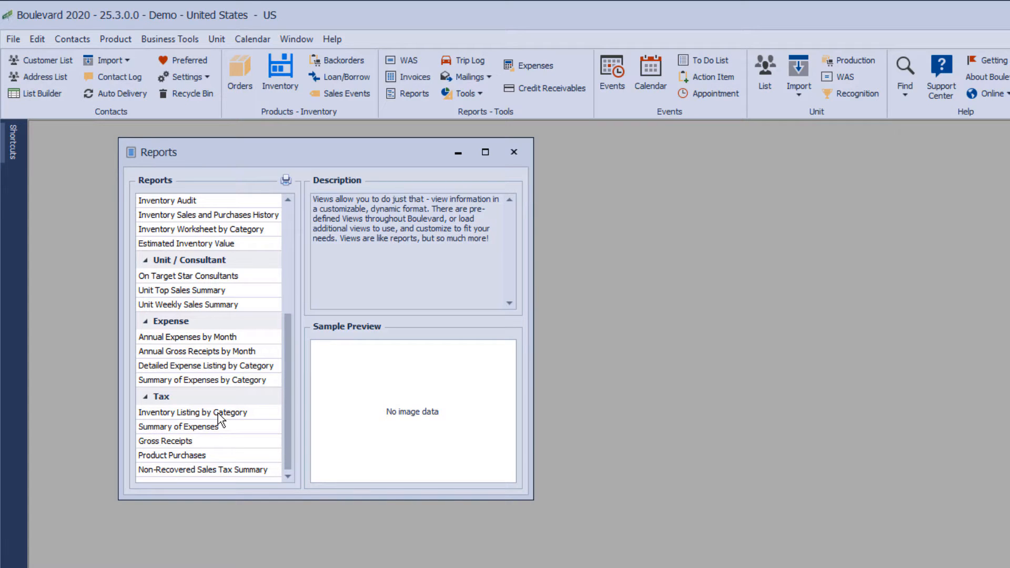
double_click(218, 413)
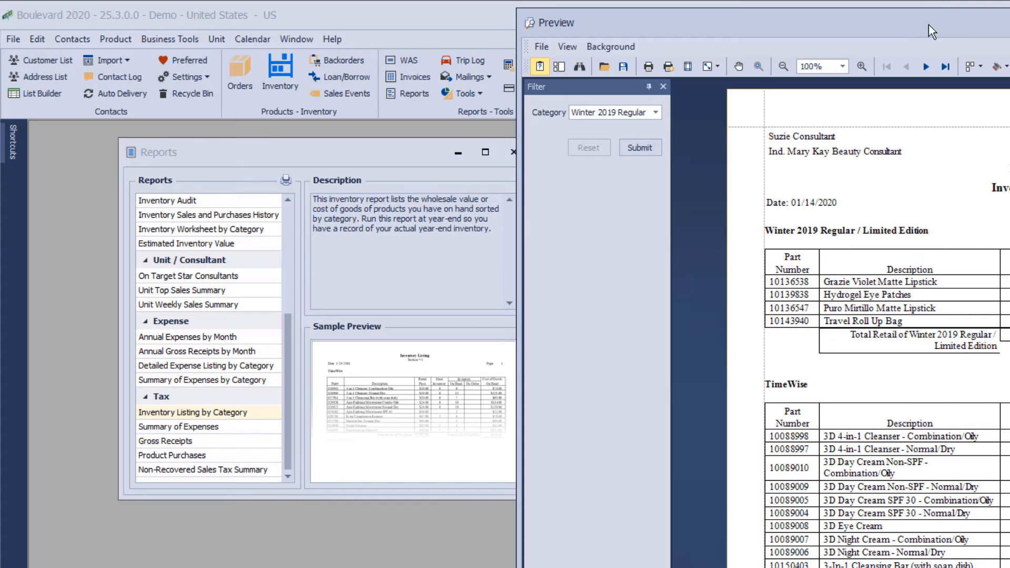
drag(929, 24, 488, 31)
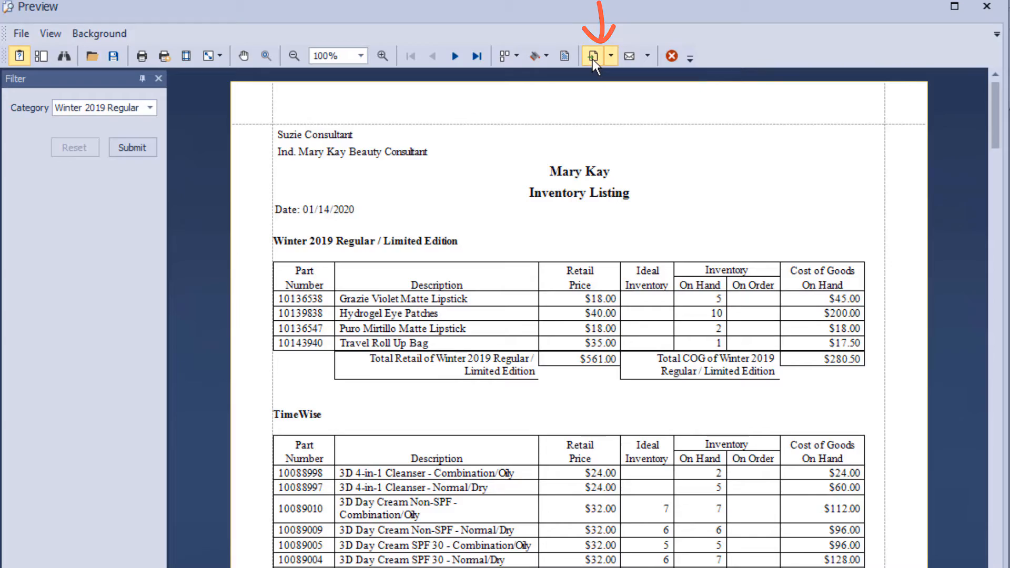
Check the PDF export options for the inventory listing without exporting, and close the preview and the report list.
click(593, 56)
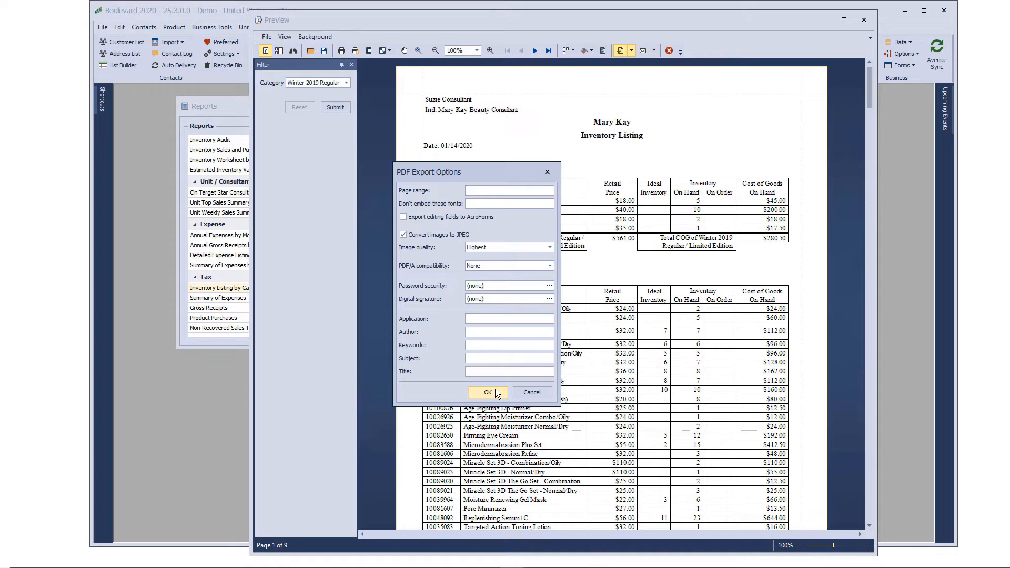
click(526, 393)
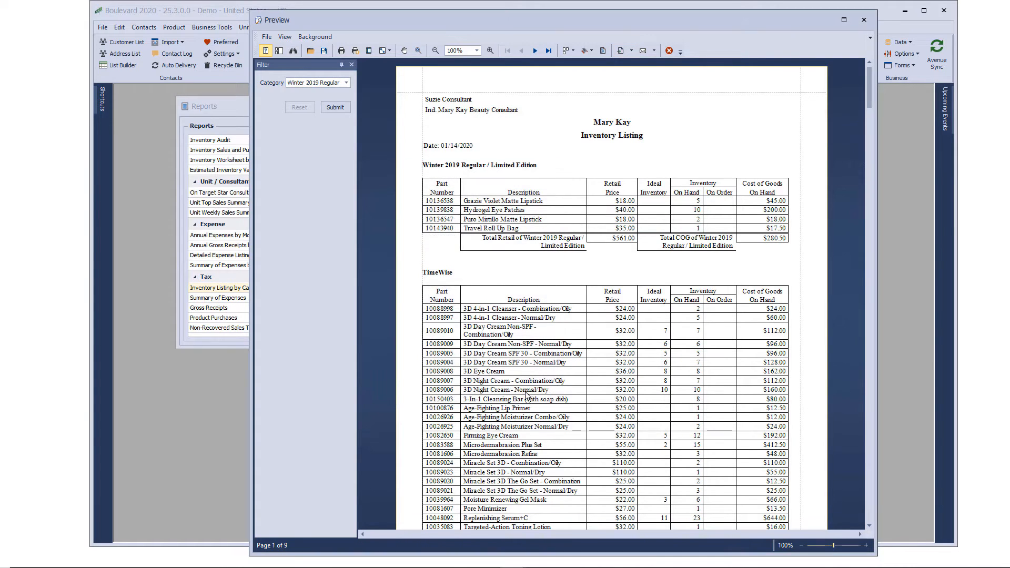
click(865, 20)
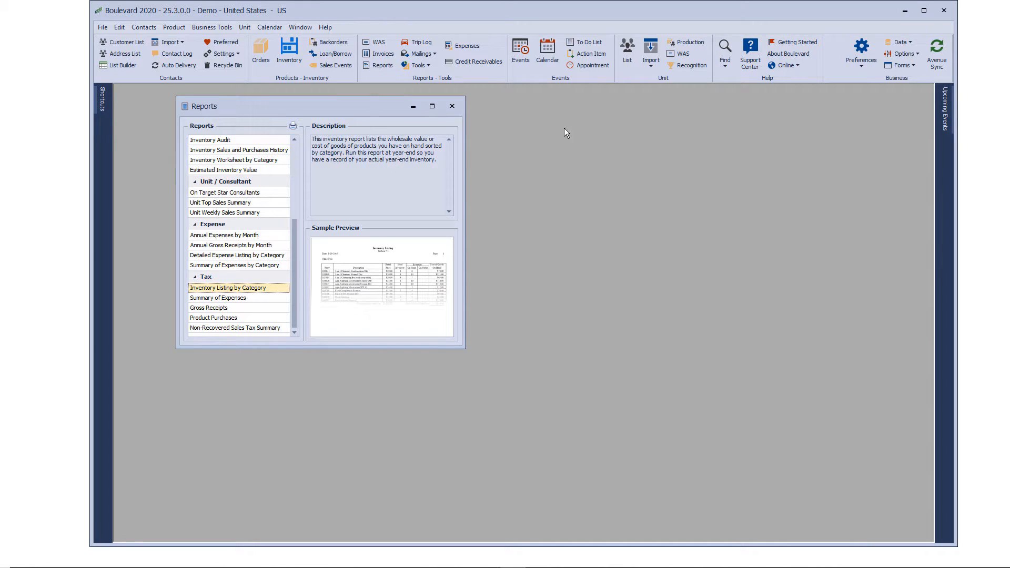
click(452, 106)
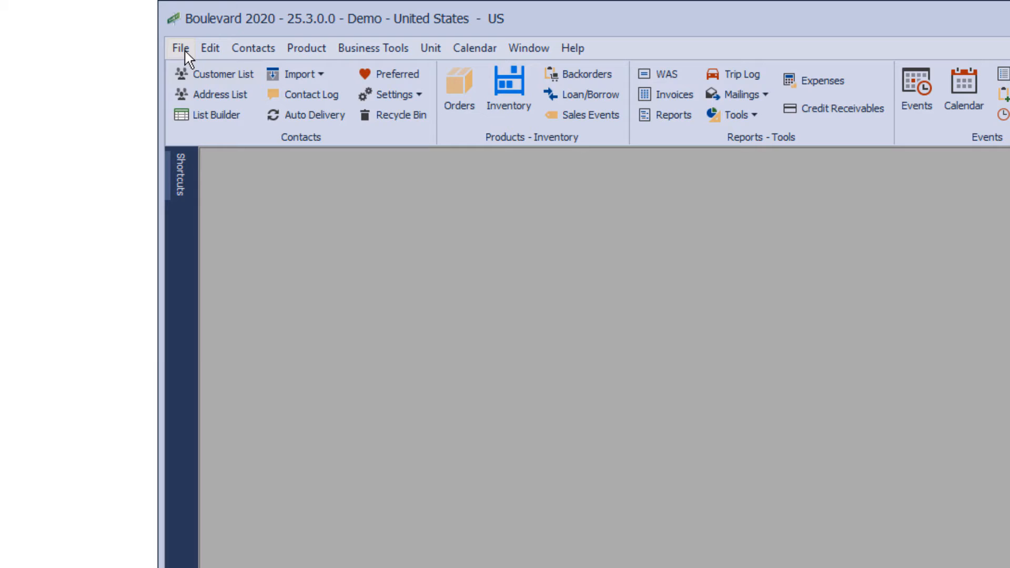
Back up the Boulevard data in the Boulevard folder as 2019YearEndInventoryBLVD BACKUP.ZIP.
click(181, 48)
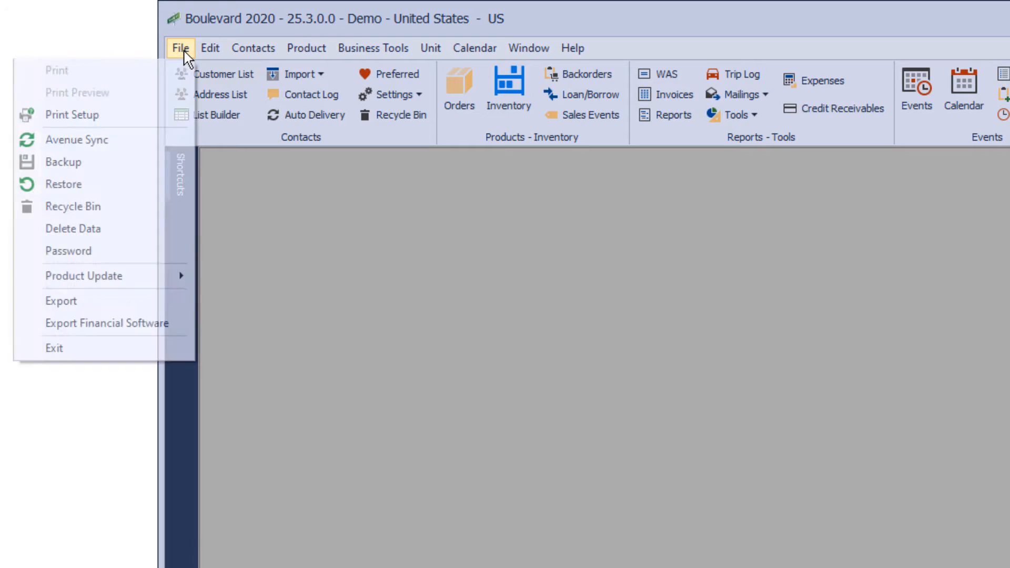
click(128, 163)
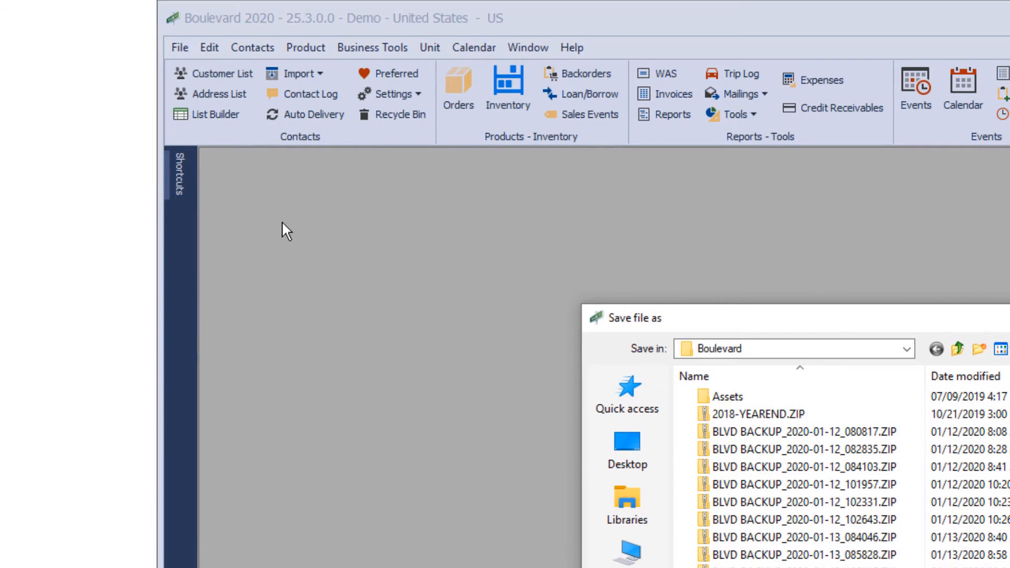
key(Delete)
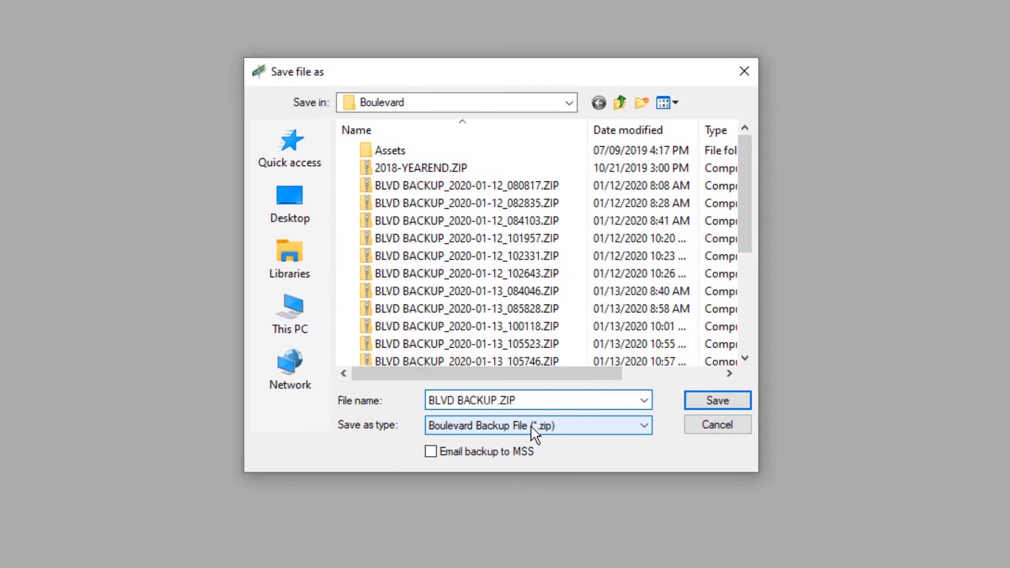
key(Home)
text(2019)
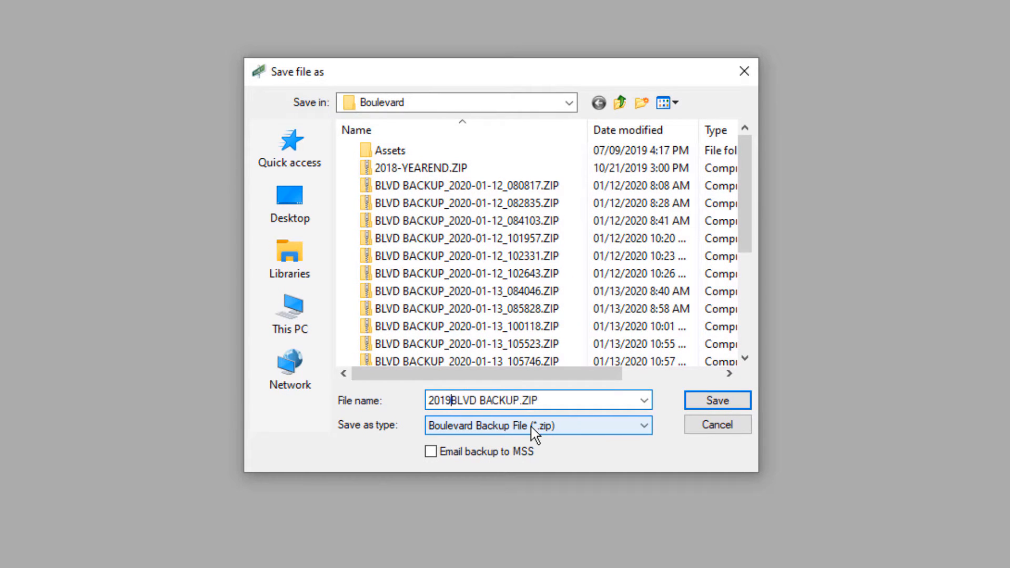
text(Year)
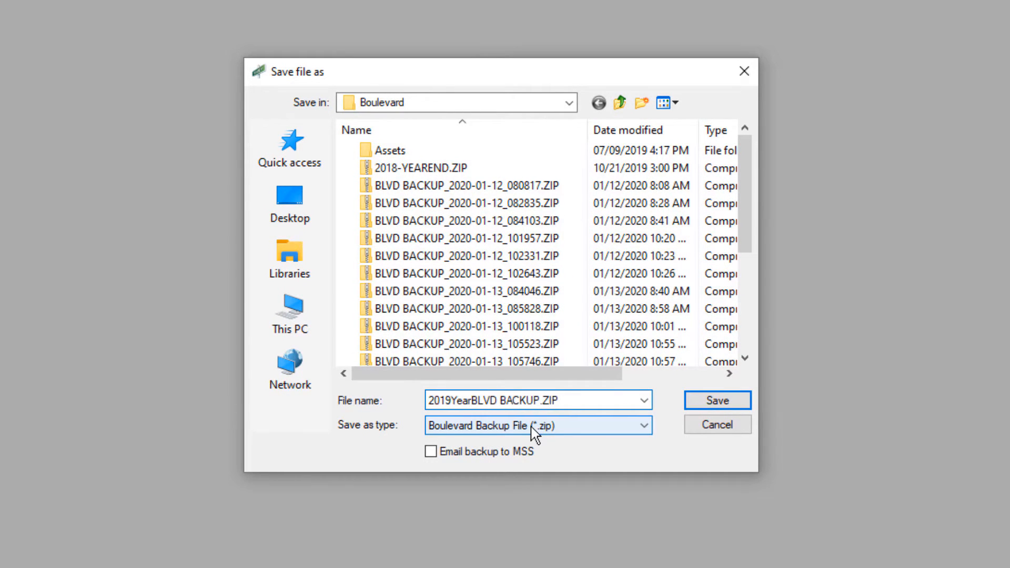
text(End)
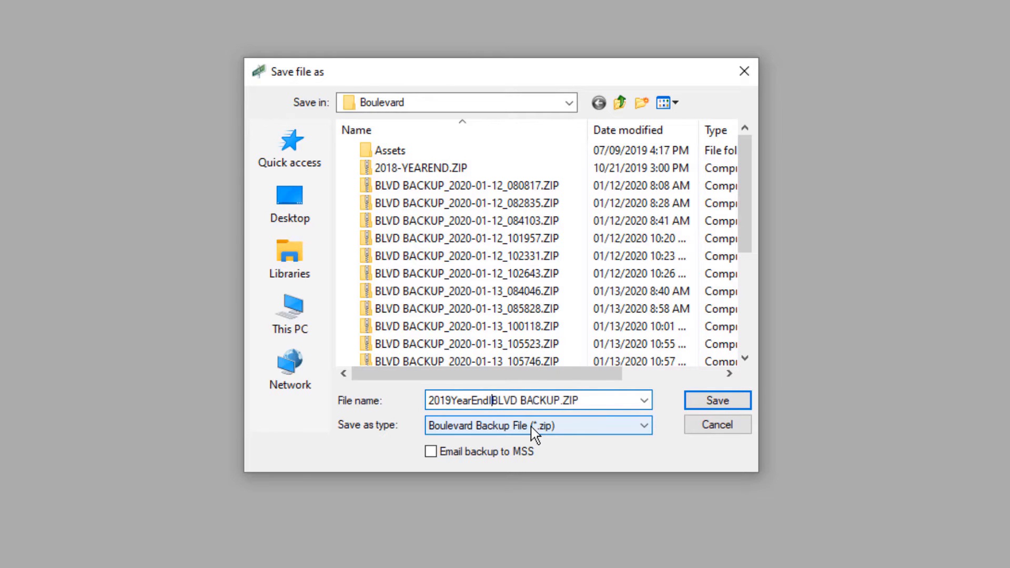
text(Inventory)
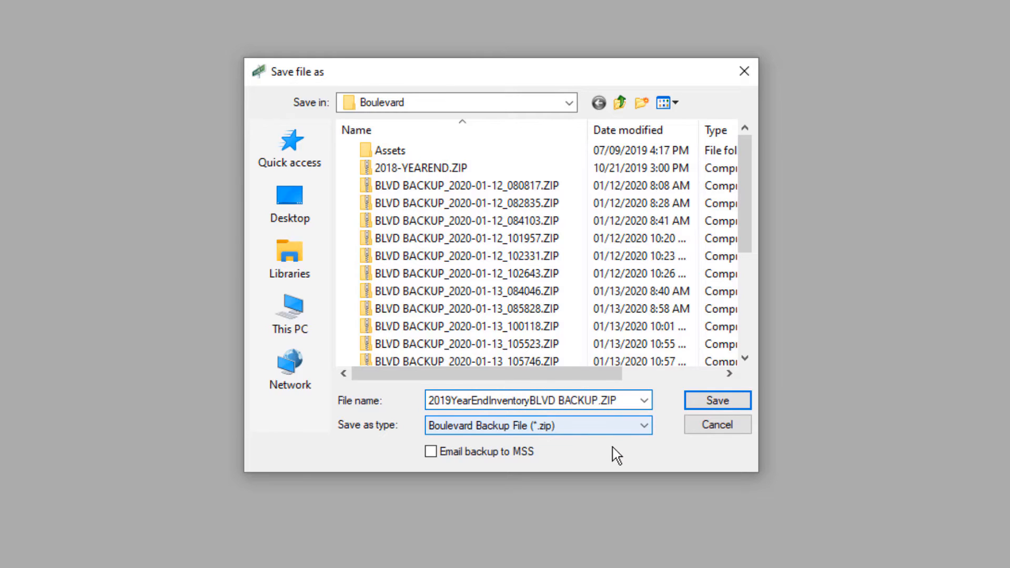
click(733, 402)
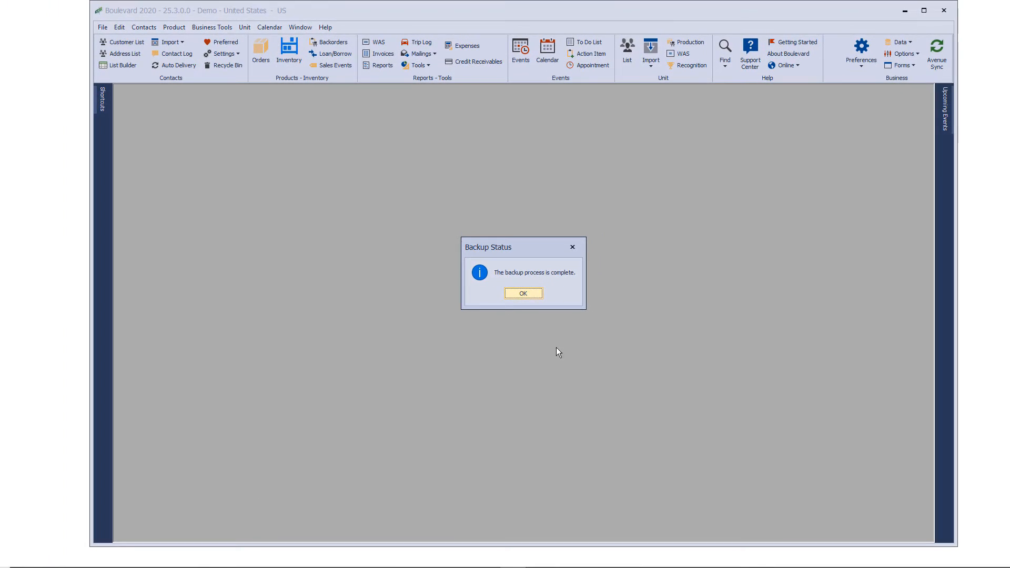
click(523, 294)
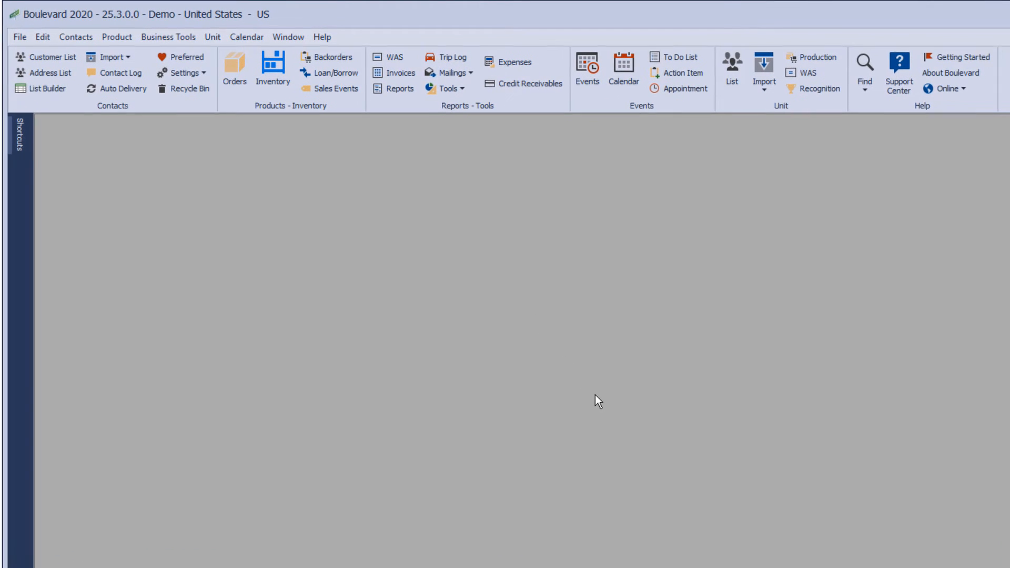
Open the expenses in an enlarged window and set their date range to 2019.
click(513, 61)
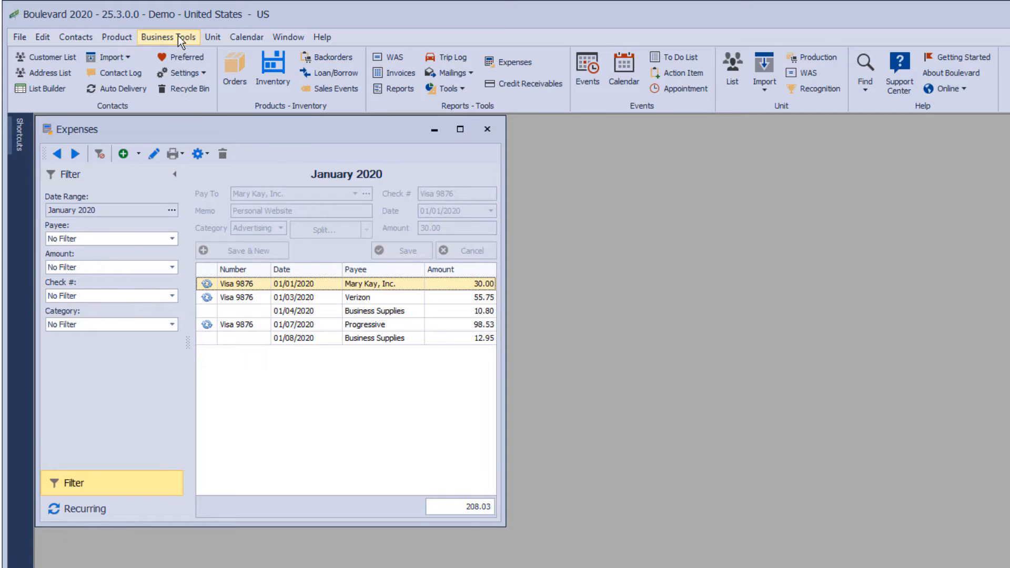
click(178, 36)
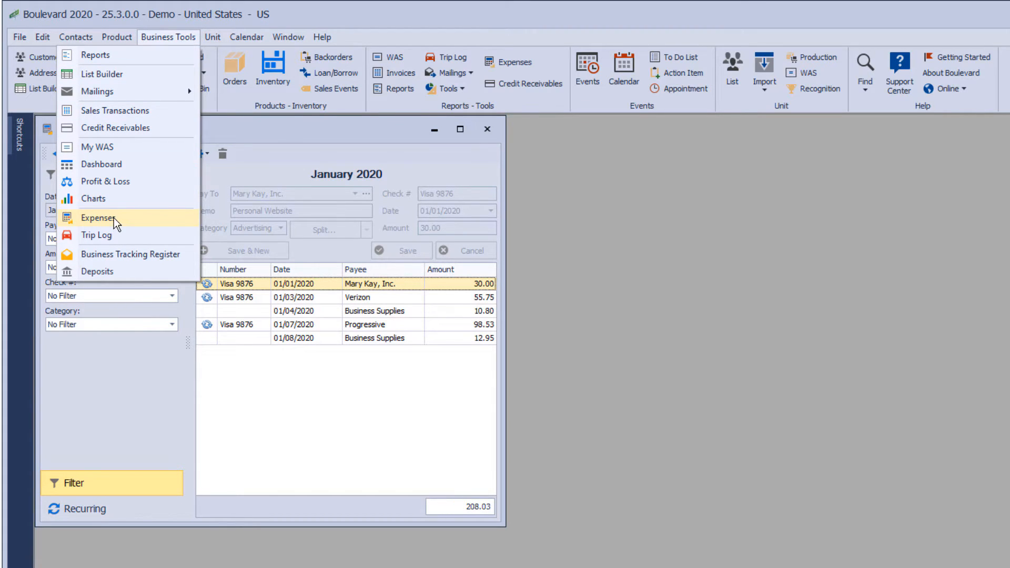
click(437, 459)
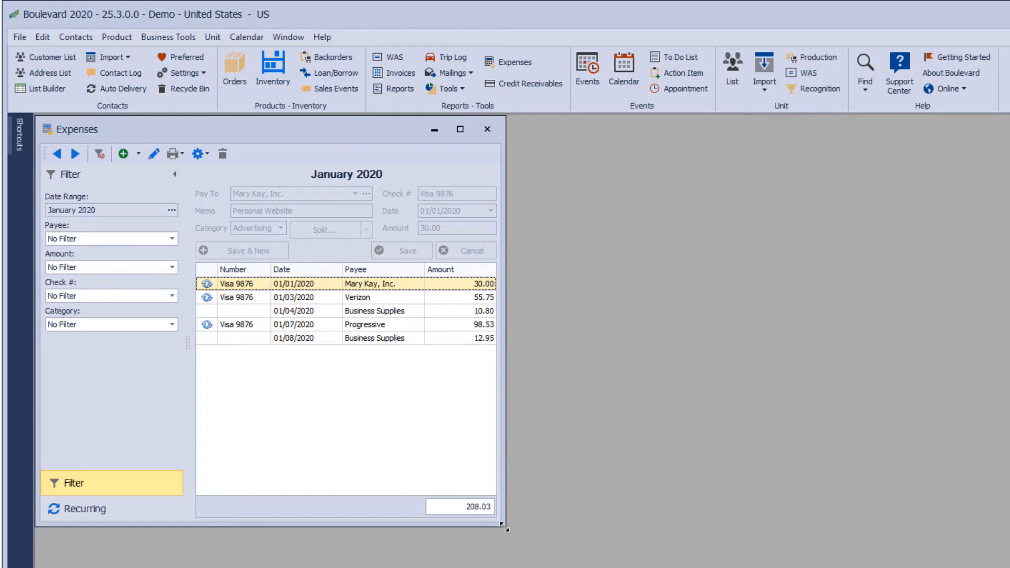
drag(506, 527, 589, 554)
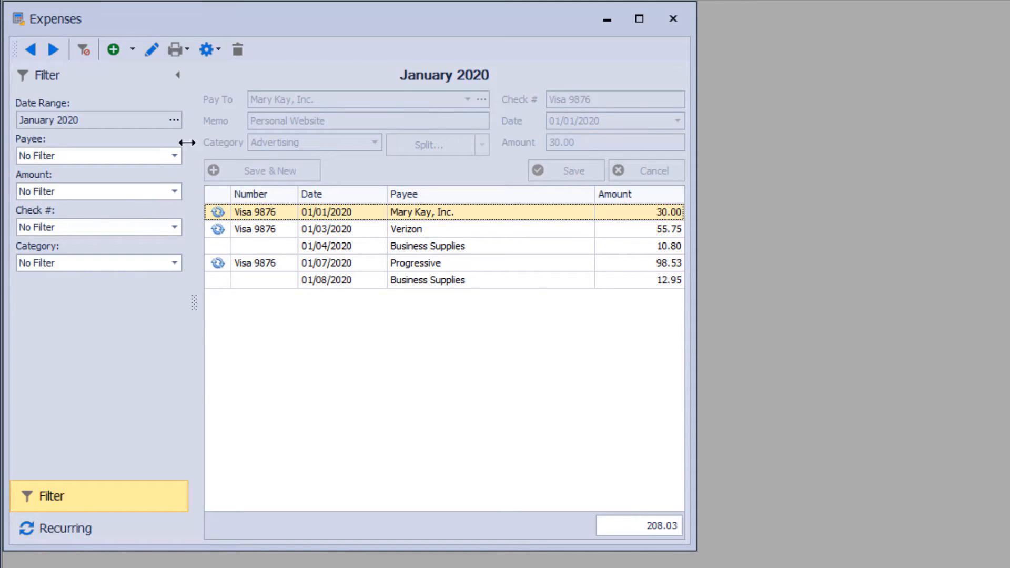
click(176, 126)
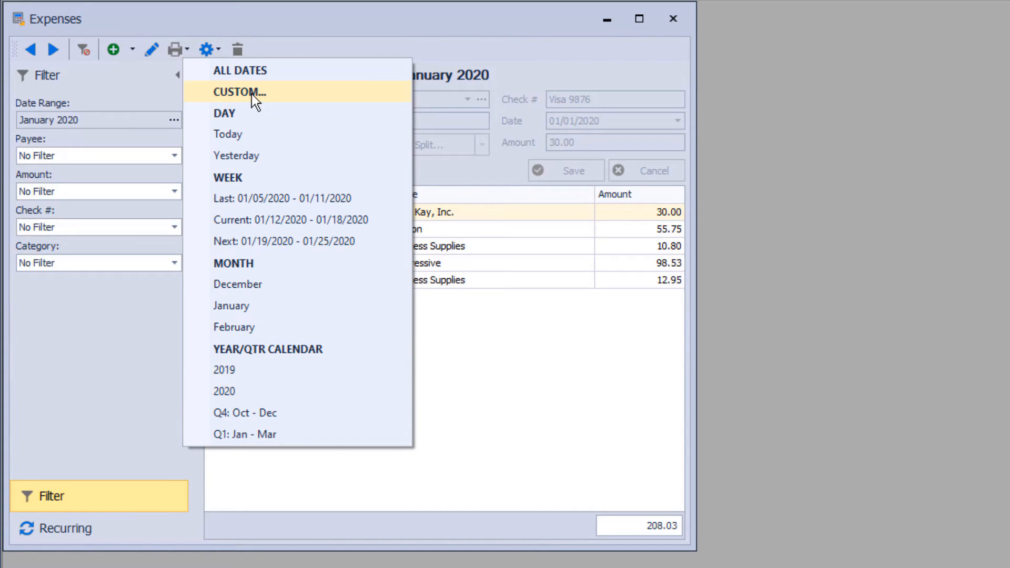
click(258, 373)
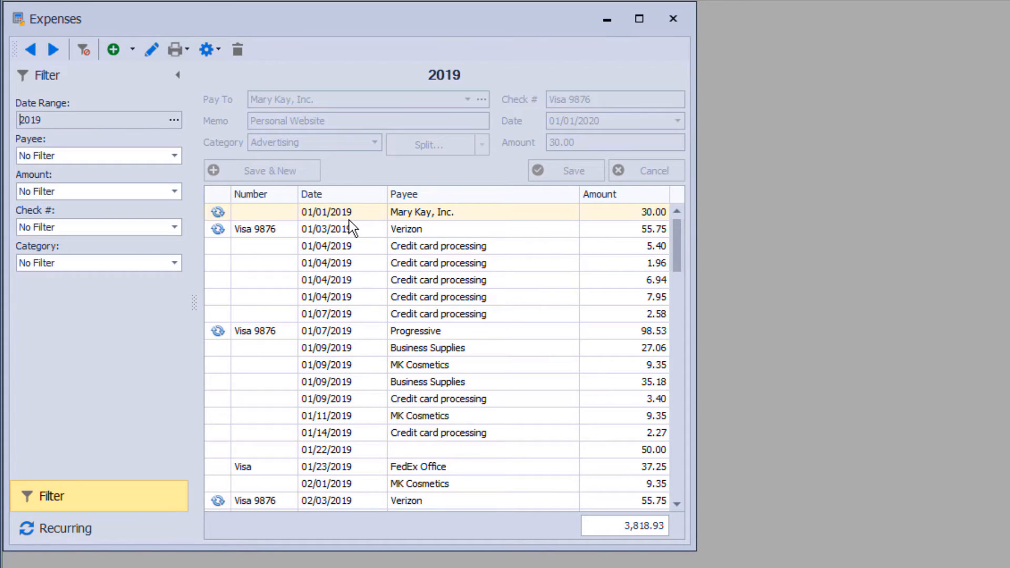
Sort the 2019 expenses by date with the newest first and review the most recent entries.
click(330, 196)
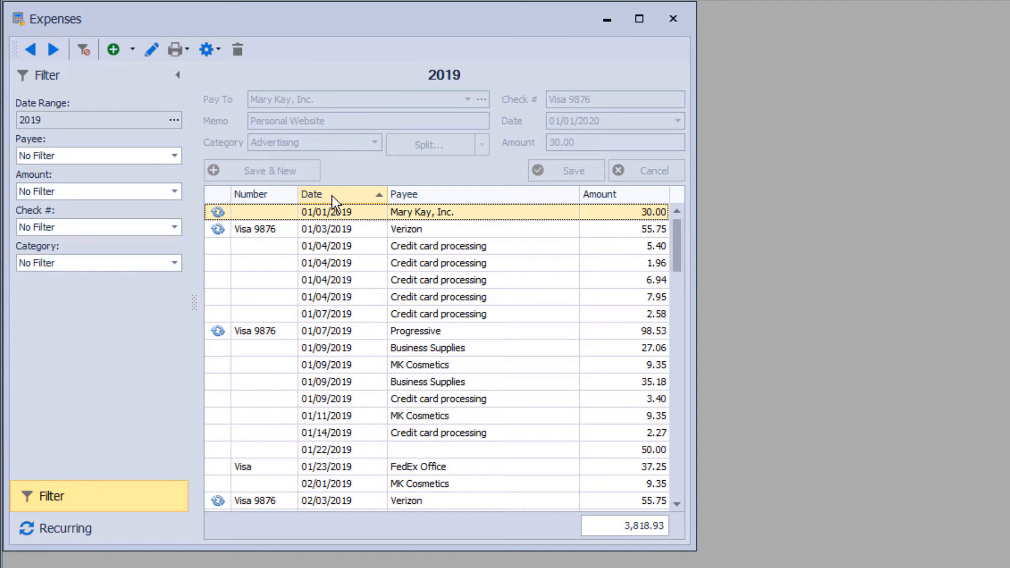
click(336, 196)
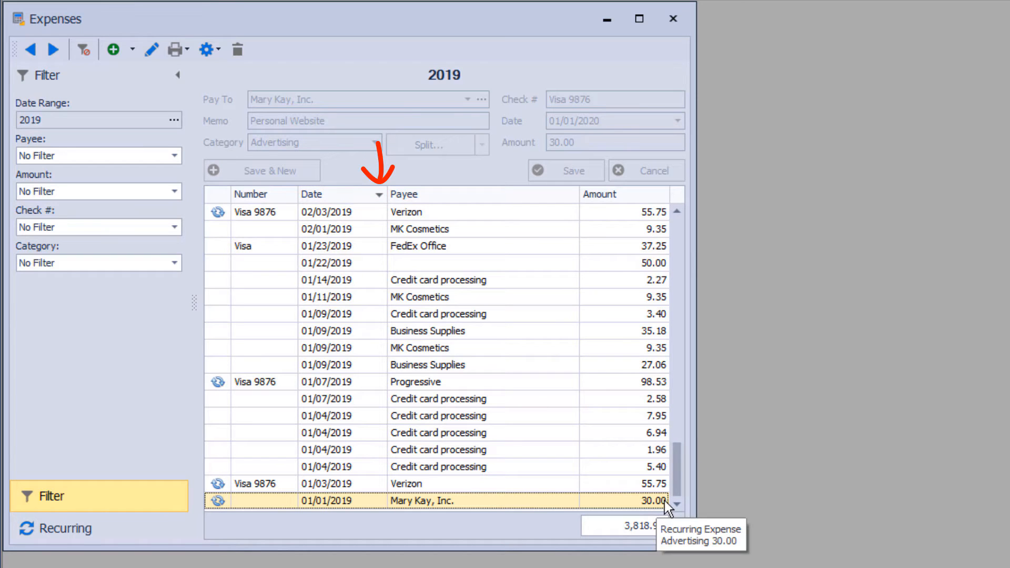
drag(677, 479, 679, 253)
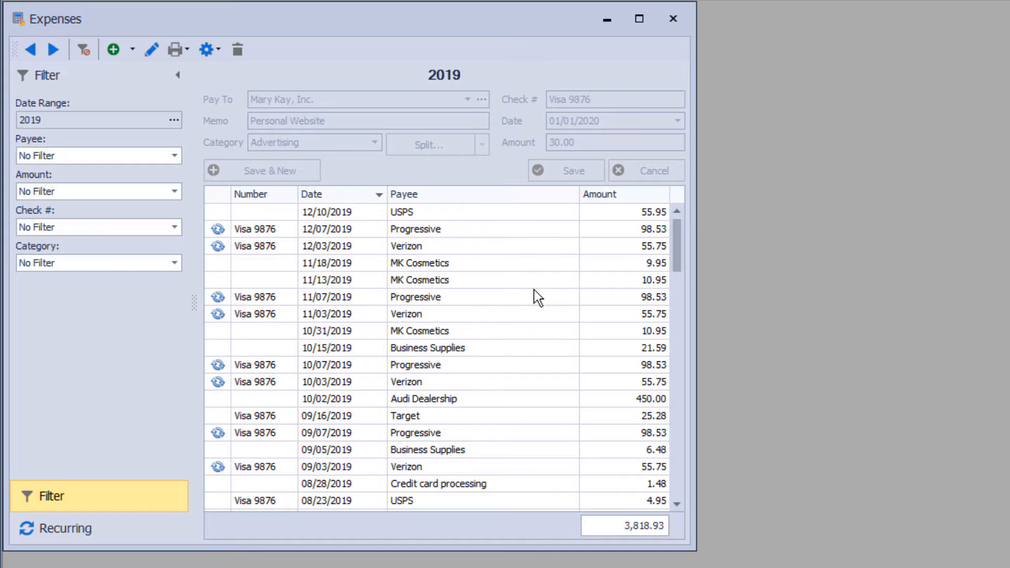
Look over the expense setup options and the recurring expenses without changing them, and close the expenses.
mouse_move(451, 239)
click(221, 47)
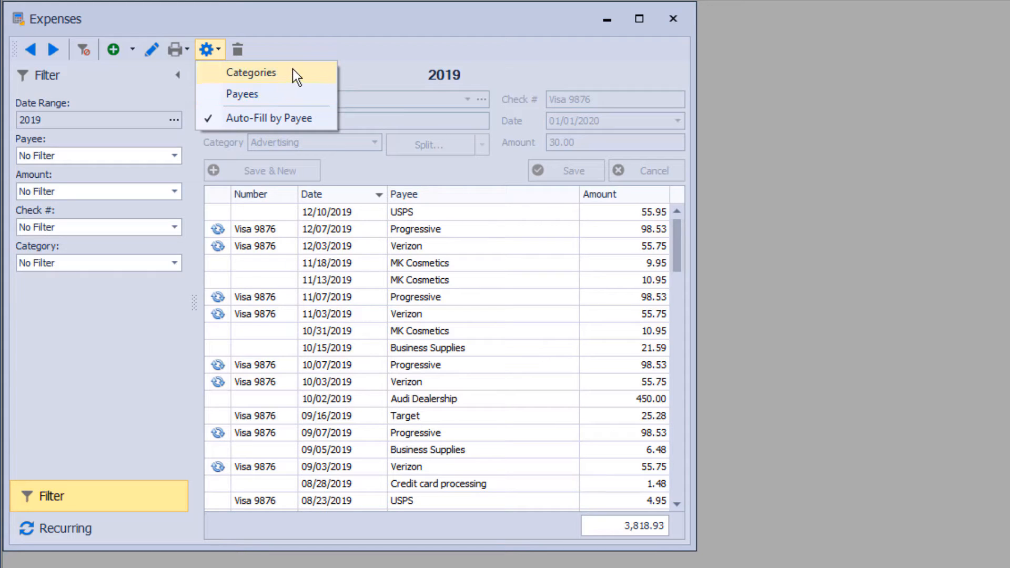
click(335, 33)
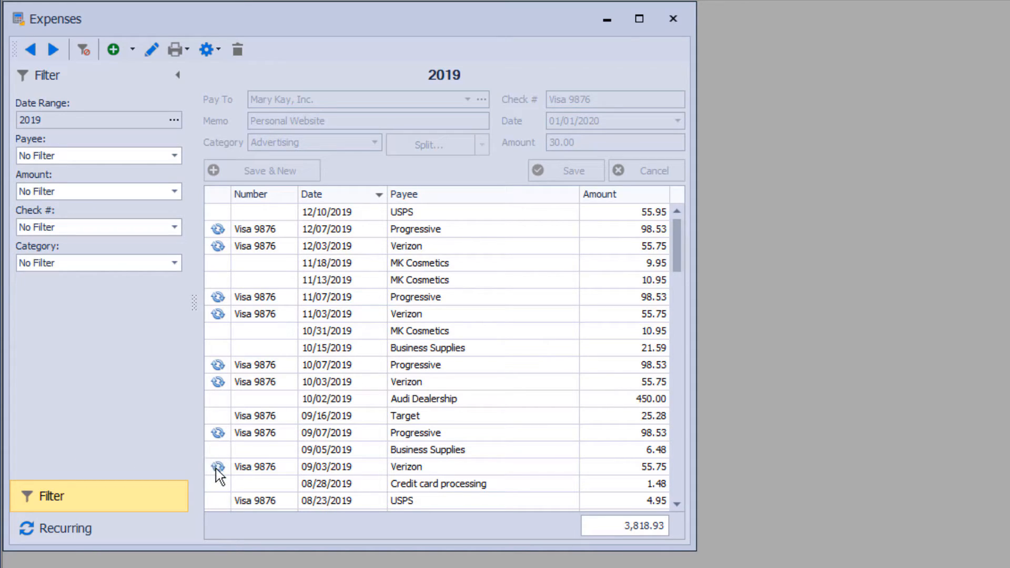
mouse_move(215, 466)
click(69, 530)
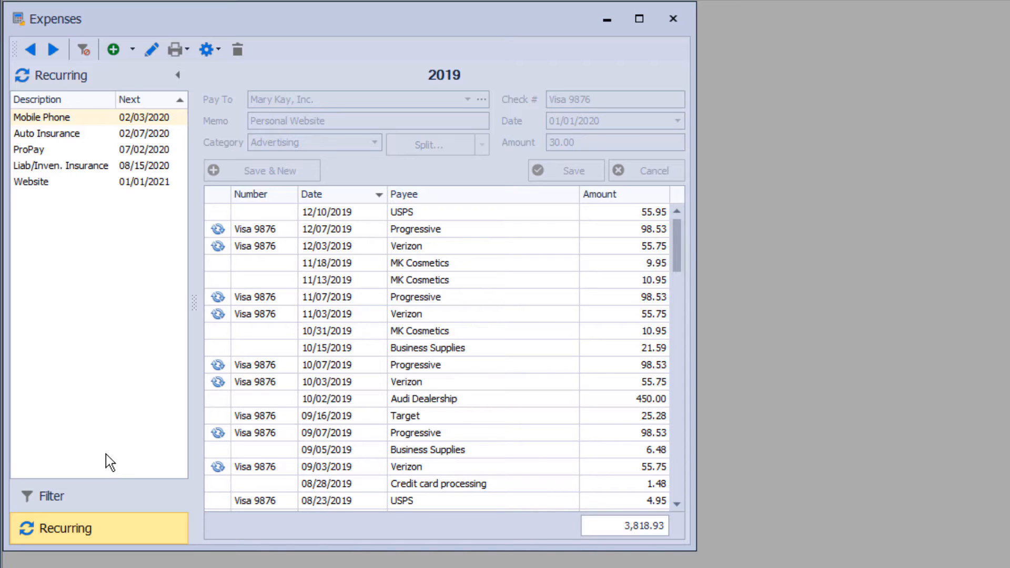
click(675, 19)
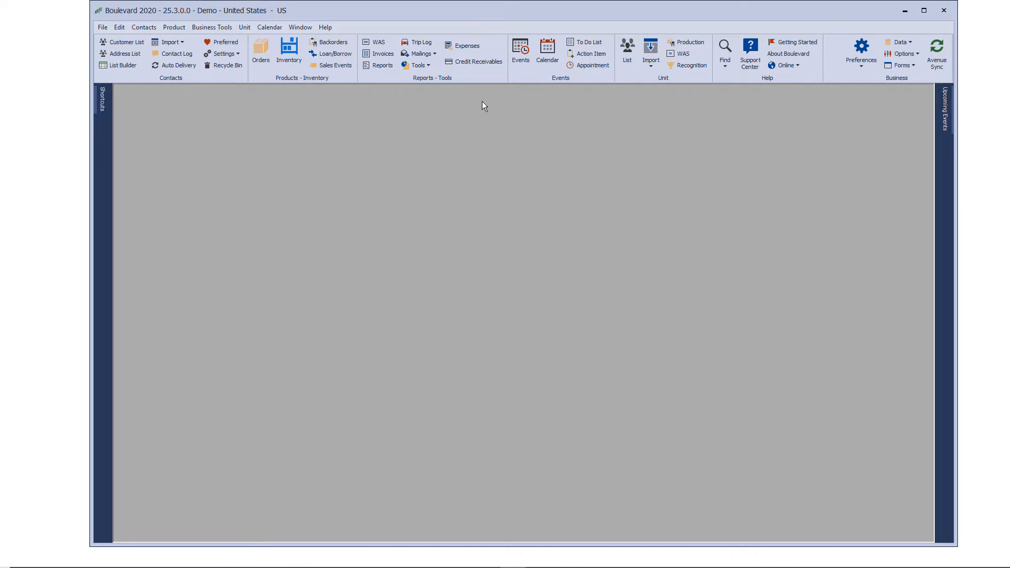
Open the profile settings of the consultant's own personal-use profile from the customer list.
click(126, 42)
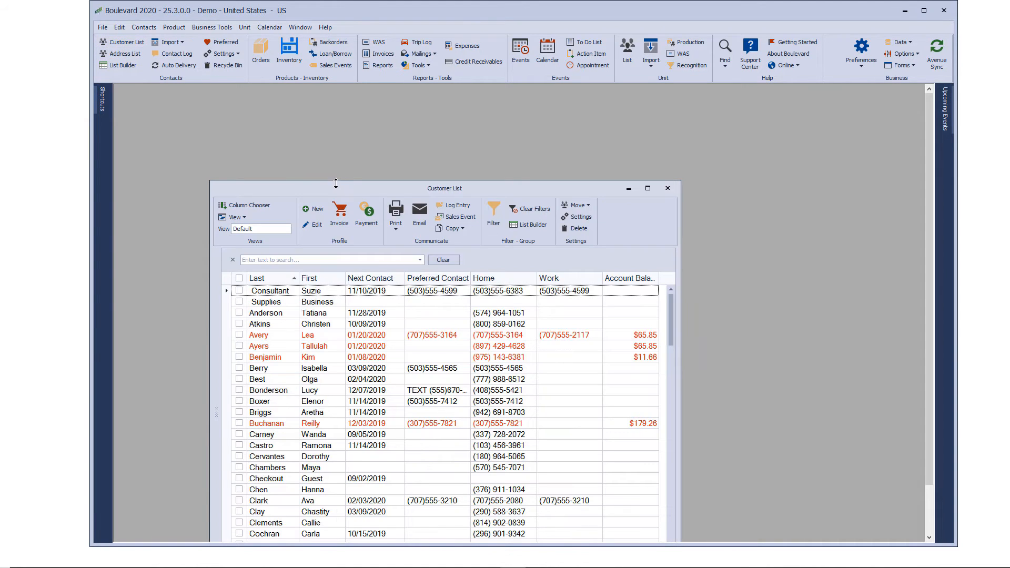
drag(336, 183, 318, 110)
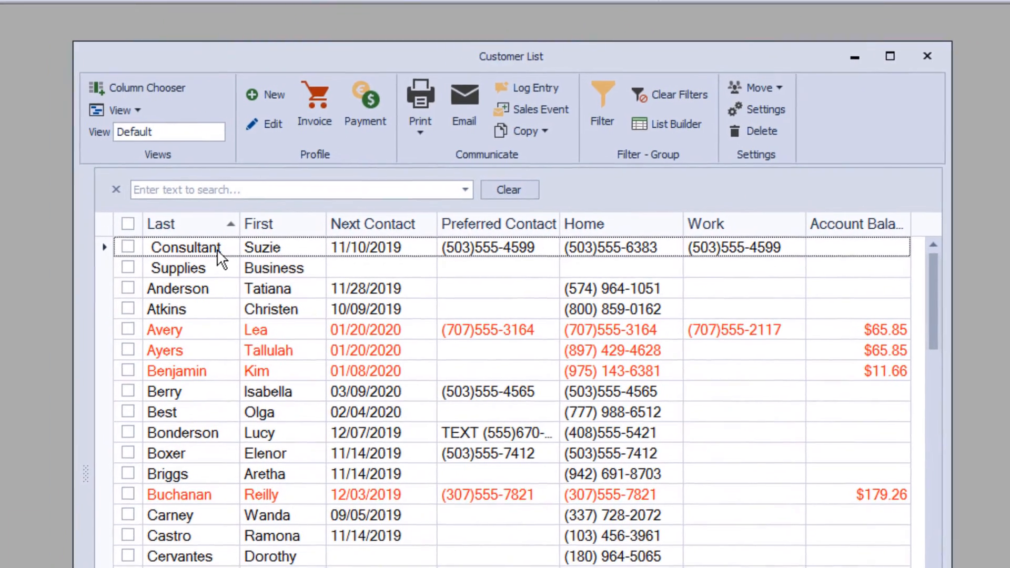
double_click(197, 255)
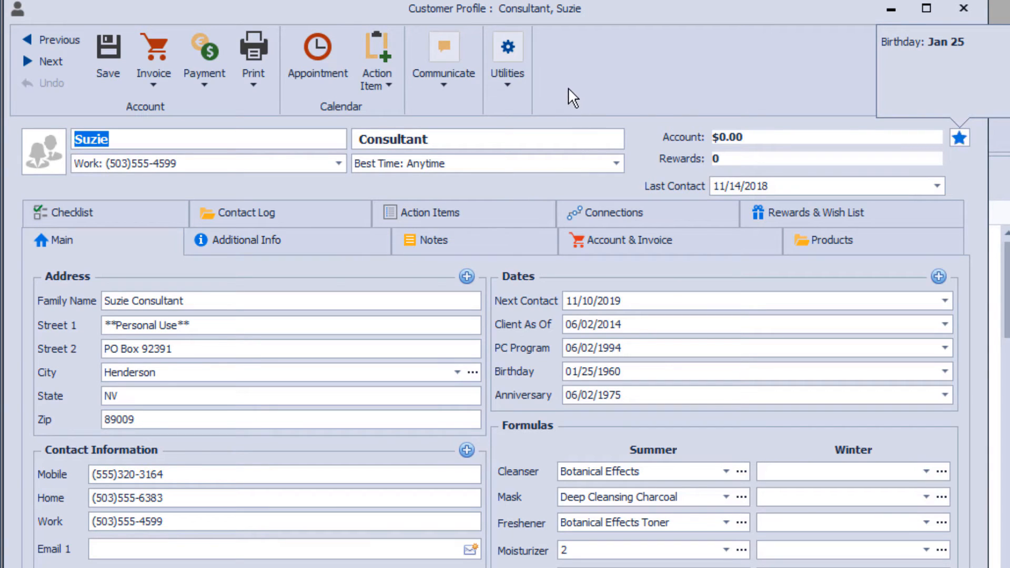
click(514, 55)
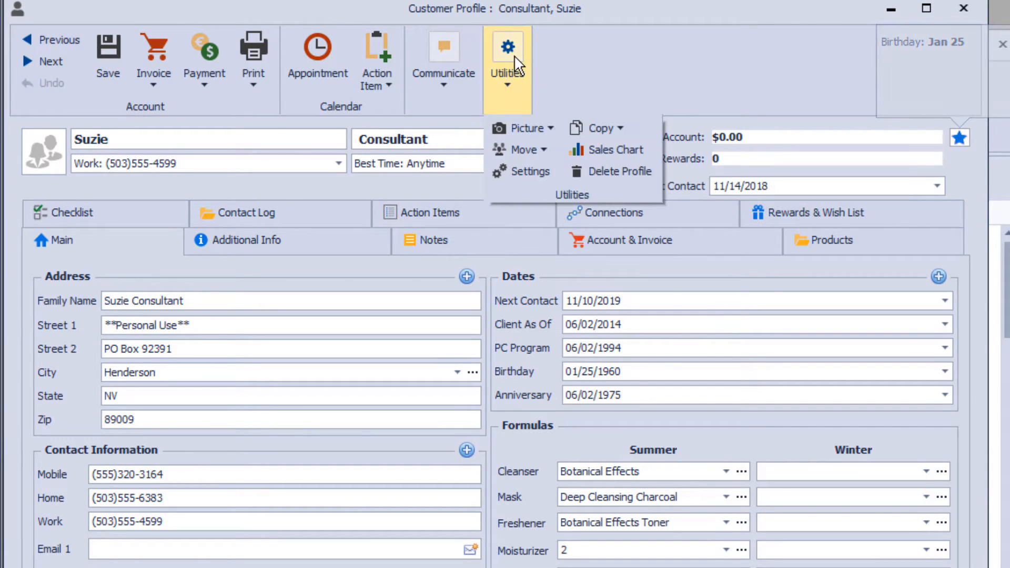
click(531, 165)
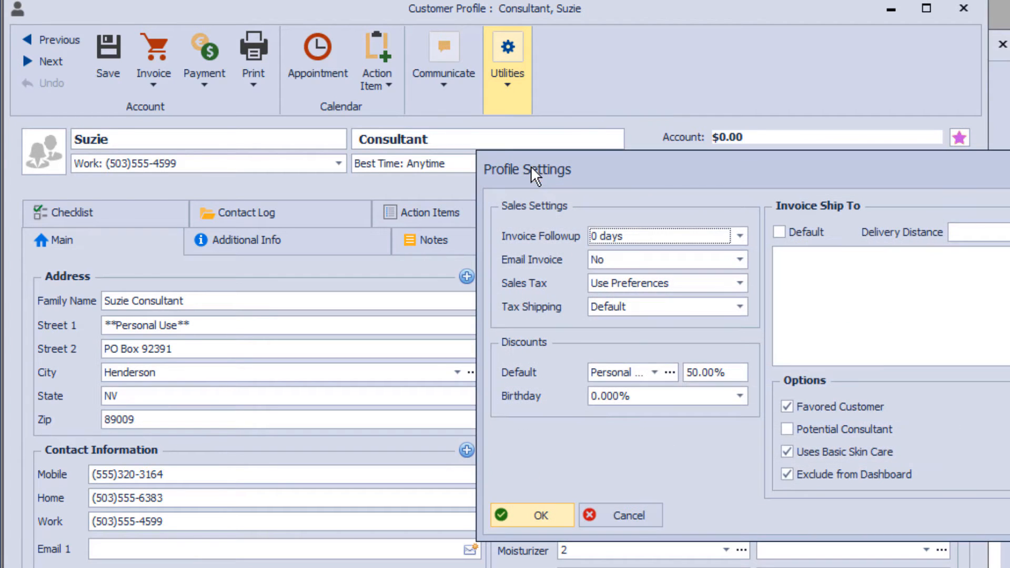
drag(694, 172, 623, 146)
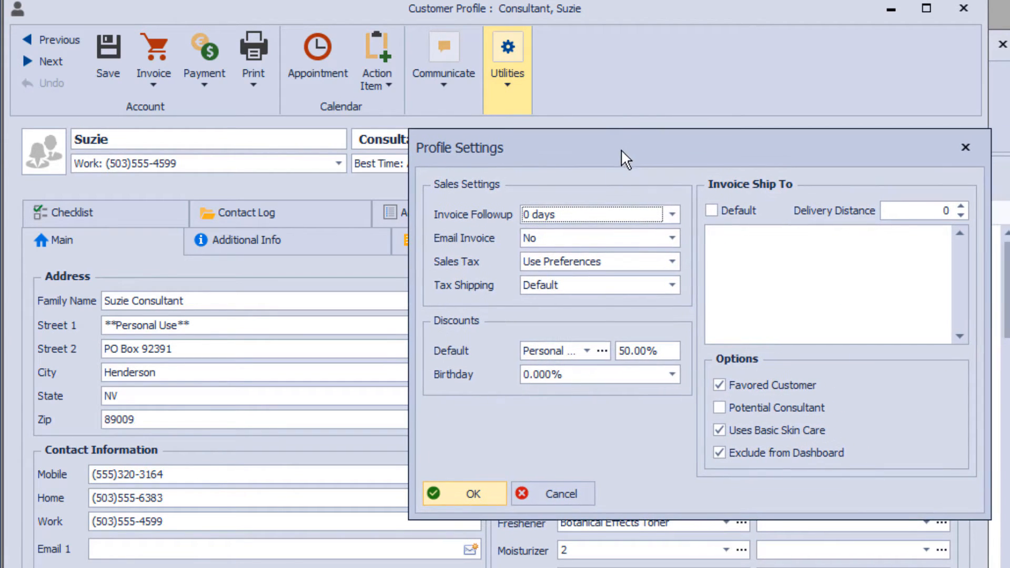
Set the personal-use profile's default discount to Personal Use, and review its invoices before closing the profile.
click(586, 351)
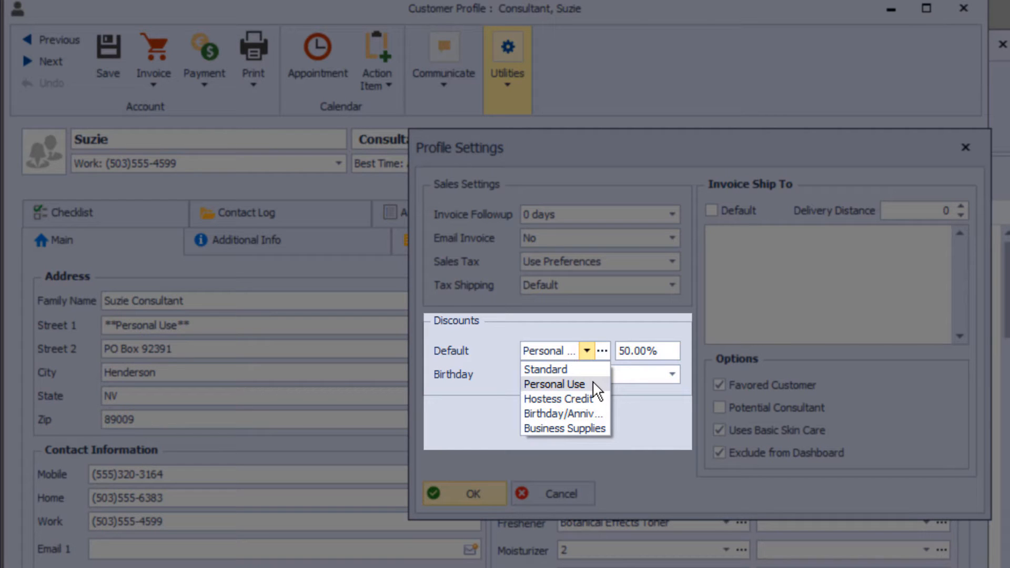
click(593, 383)
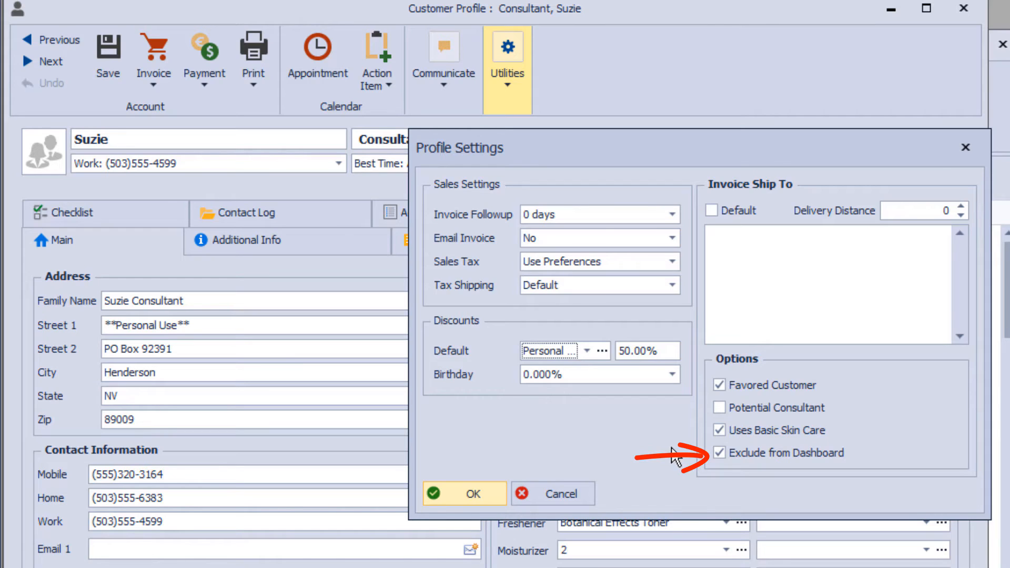
click(457, 499)
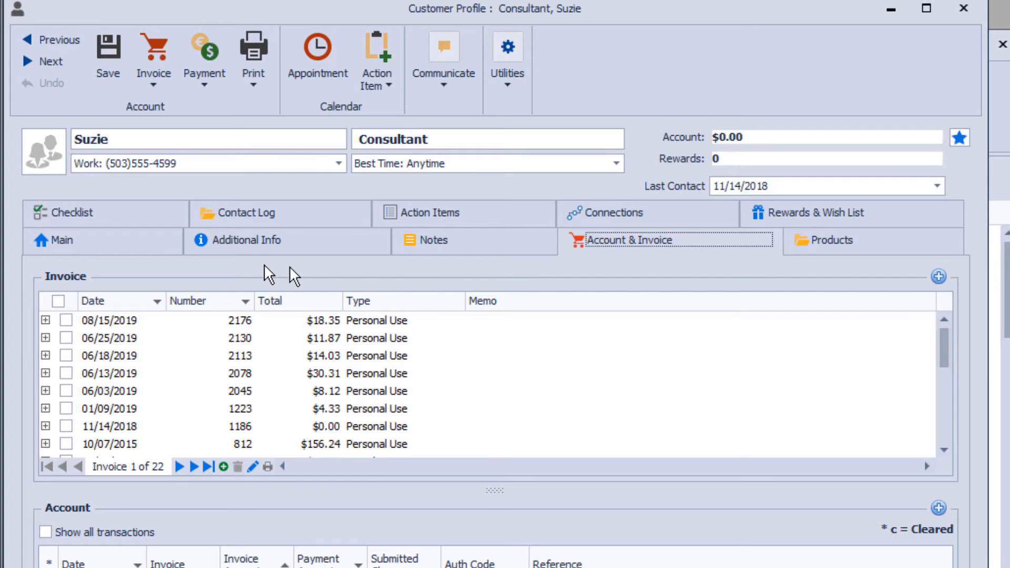
click(960, 14)
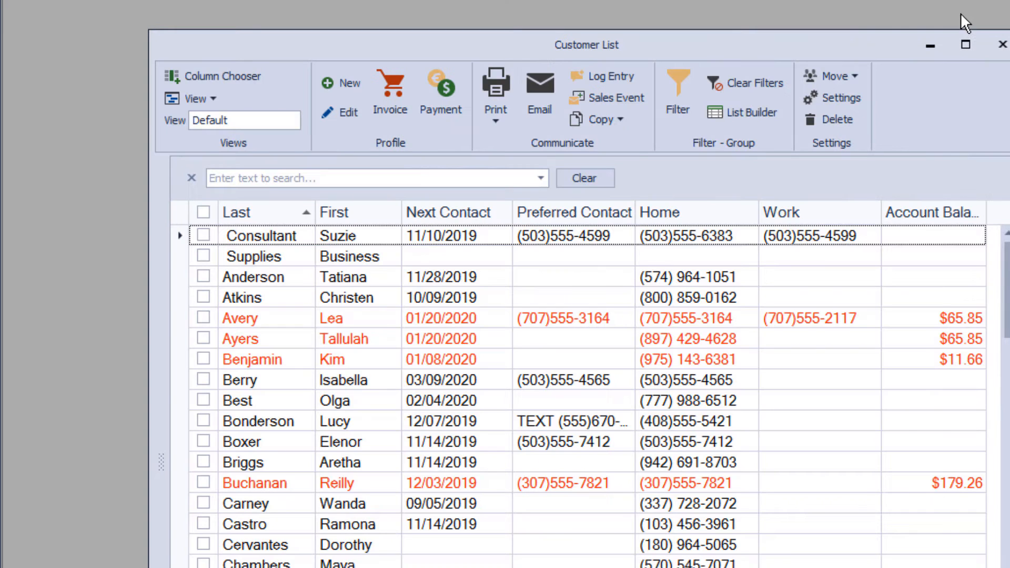
Open the profile settings of the Business Supplies profile from the customer list.
click(269, 261)
double_click(269, 260)
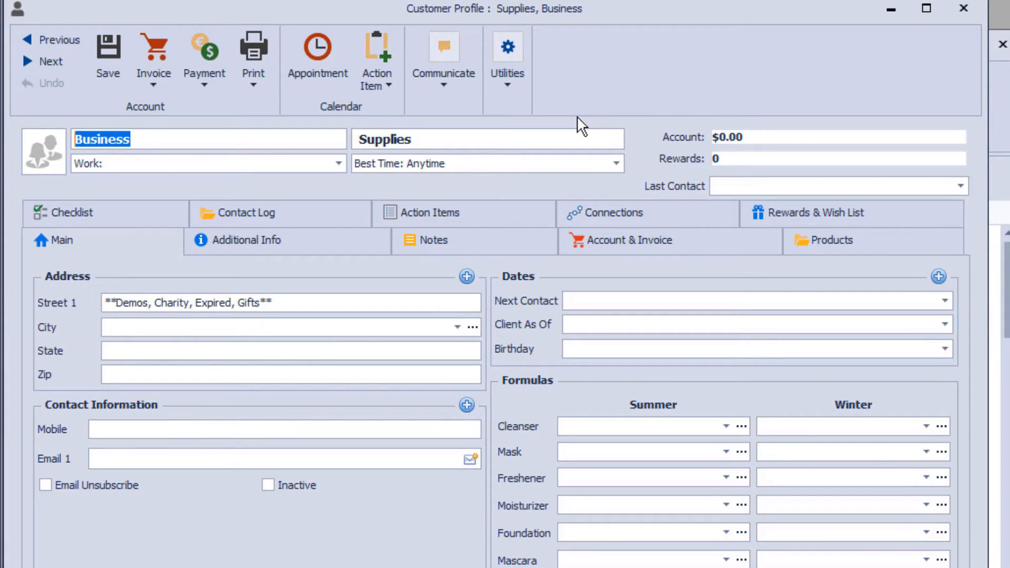
click(508, 52)
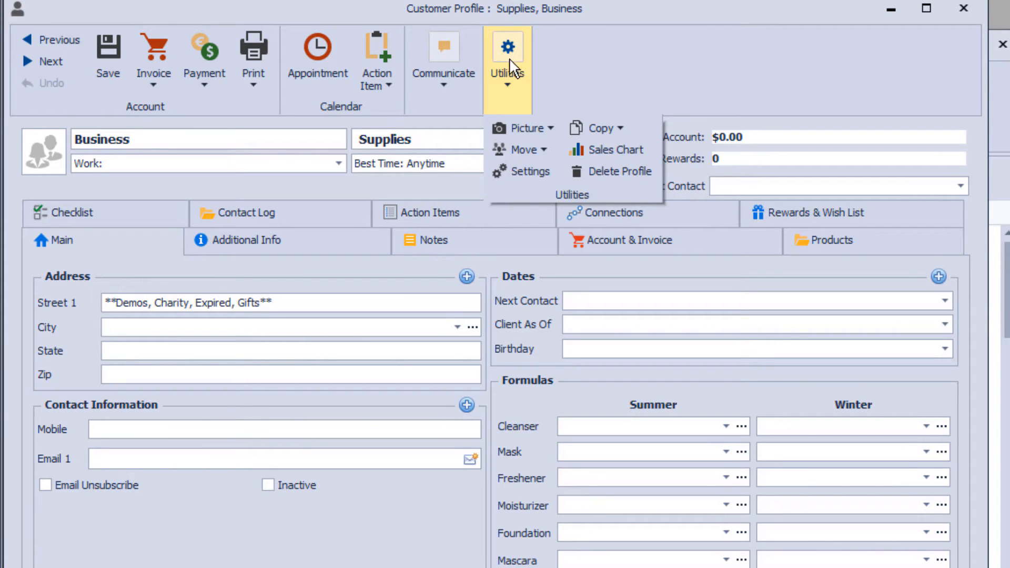
click(532, 173)
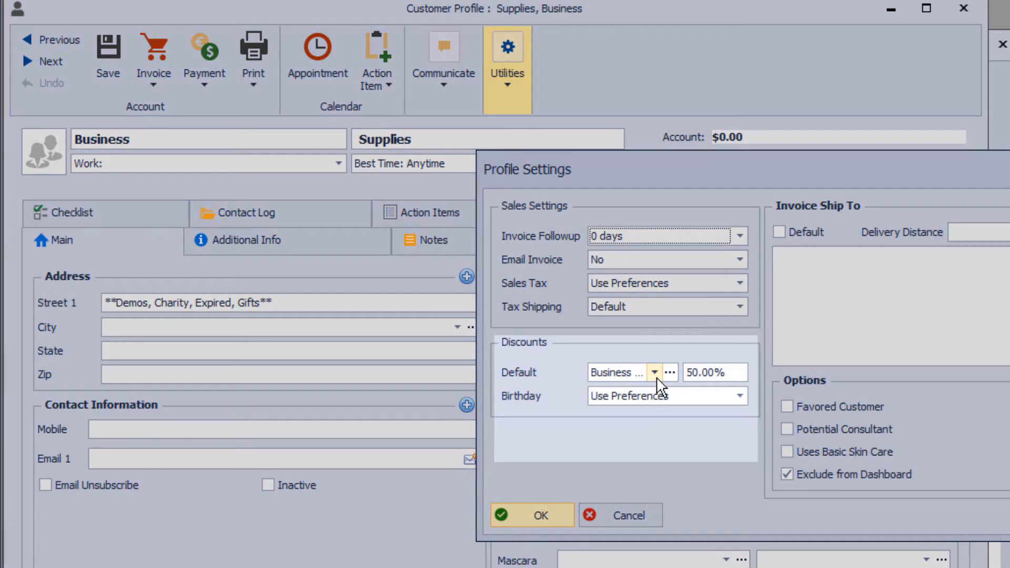
Set the Business Supplies profile's default discount to Business Supplies and save the changed profile.
click(654, 372)
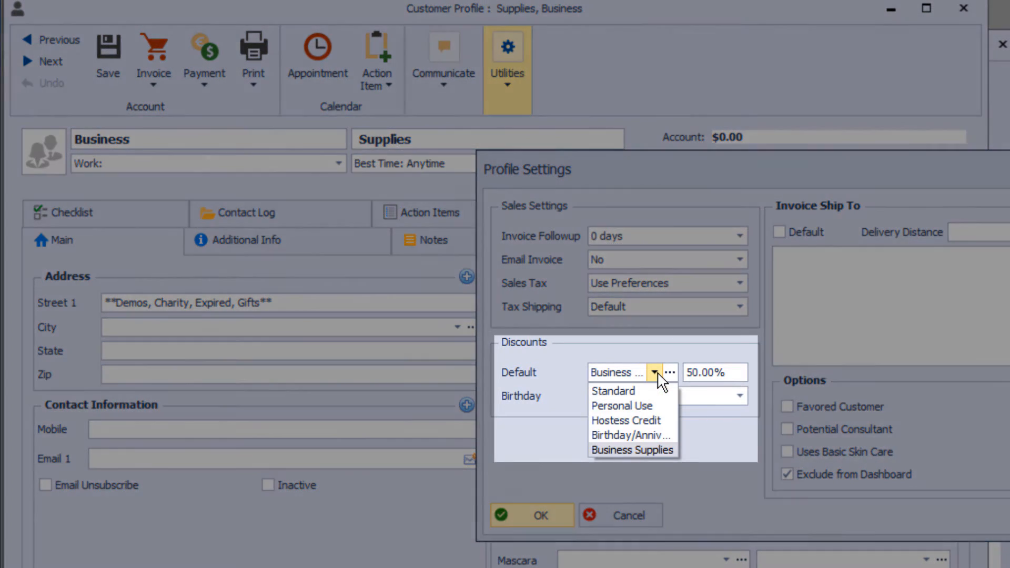
click(651, 451)
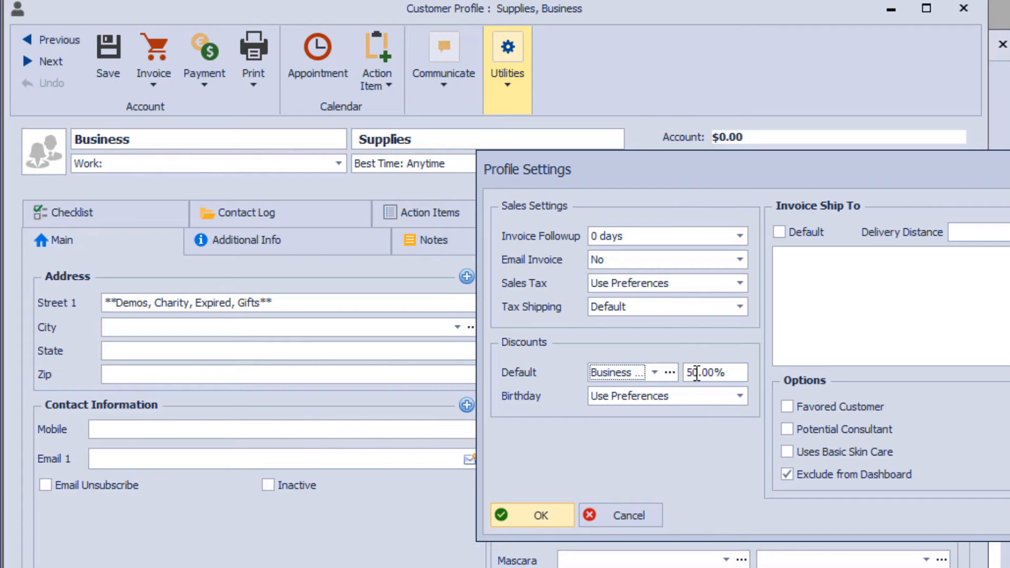
click(518, 518)
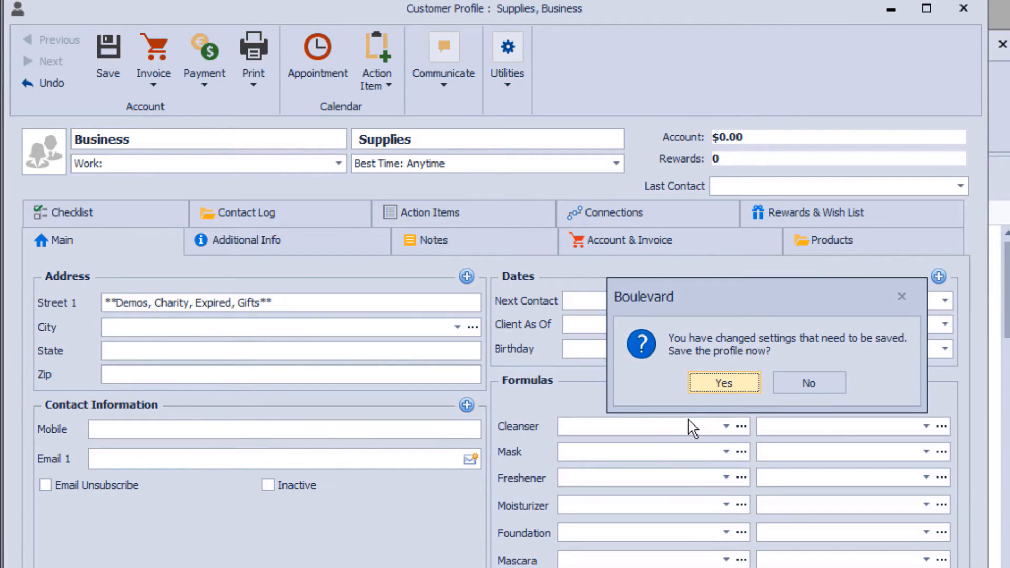
click(723, 383)
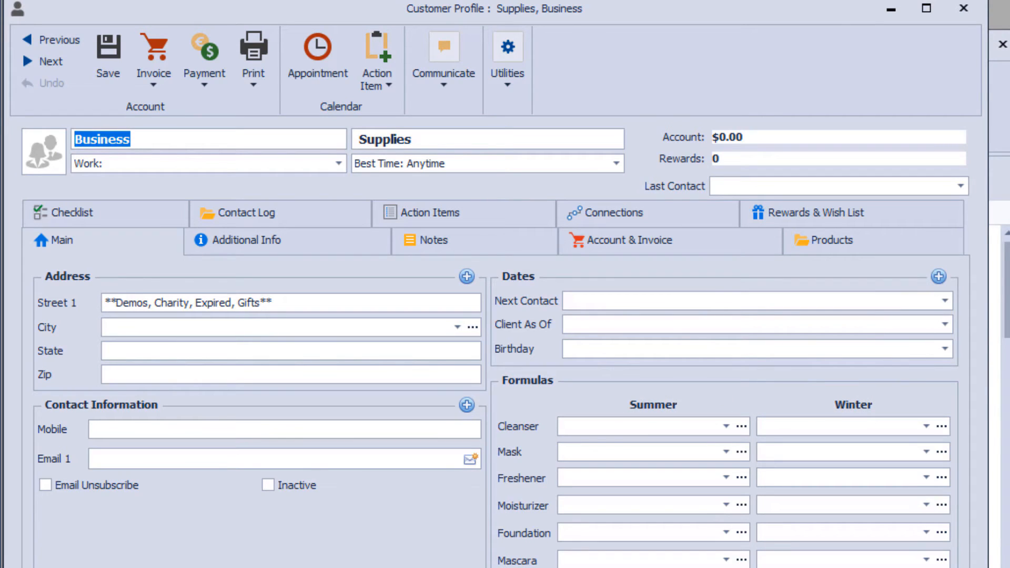
Create a new invoice for the Business Supplies profile with one Hydrogel Eye Patches, and record the full $21.59 as a cash/check payment.
click(151, 51)
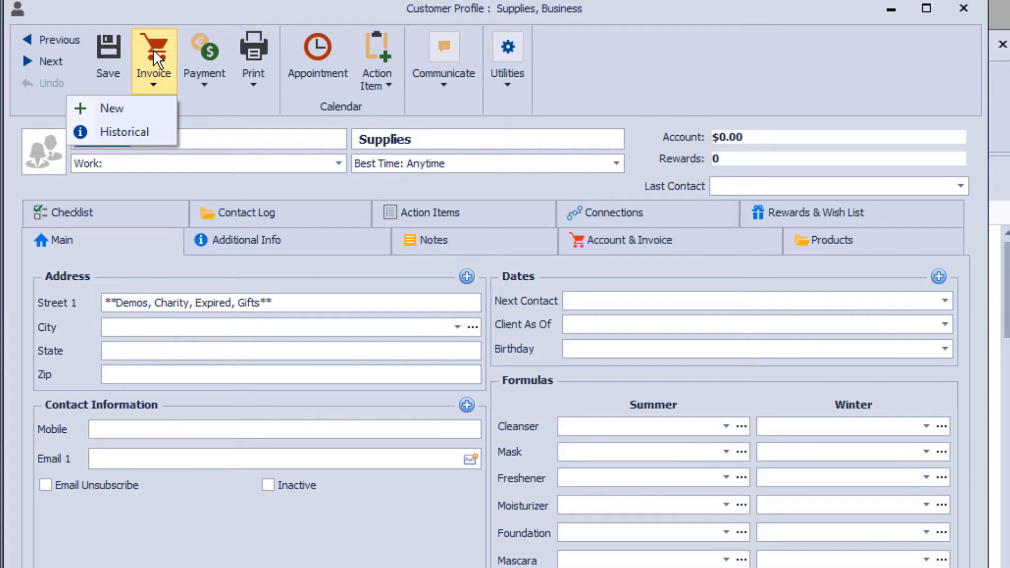
click(147, 110)
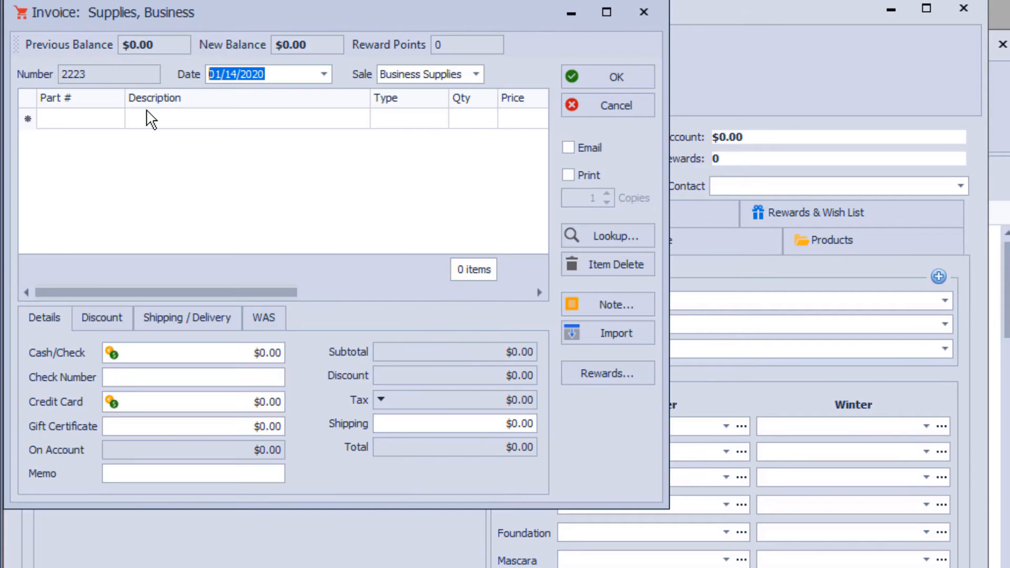
click(363, 122)
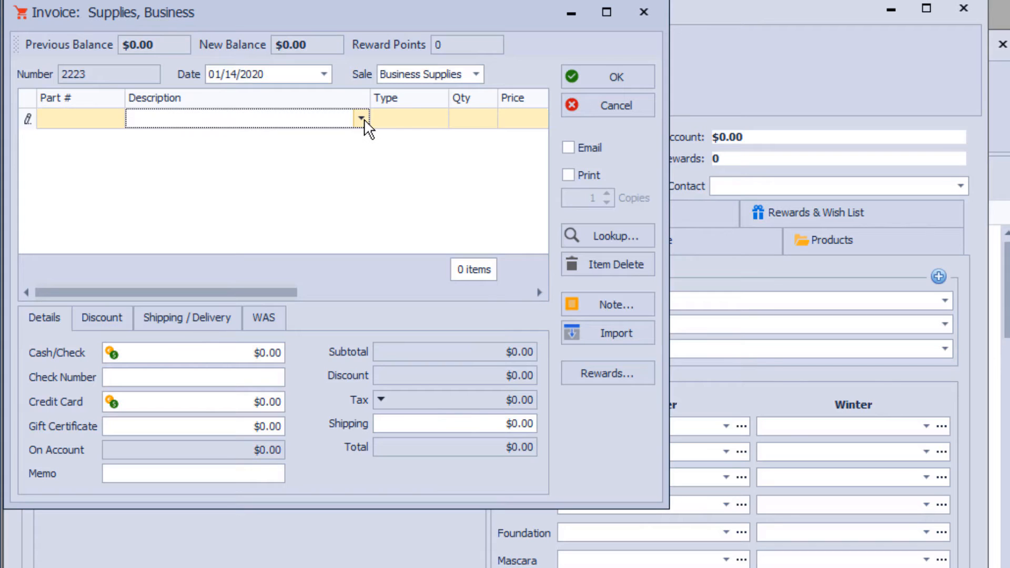
click(361, 120)
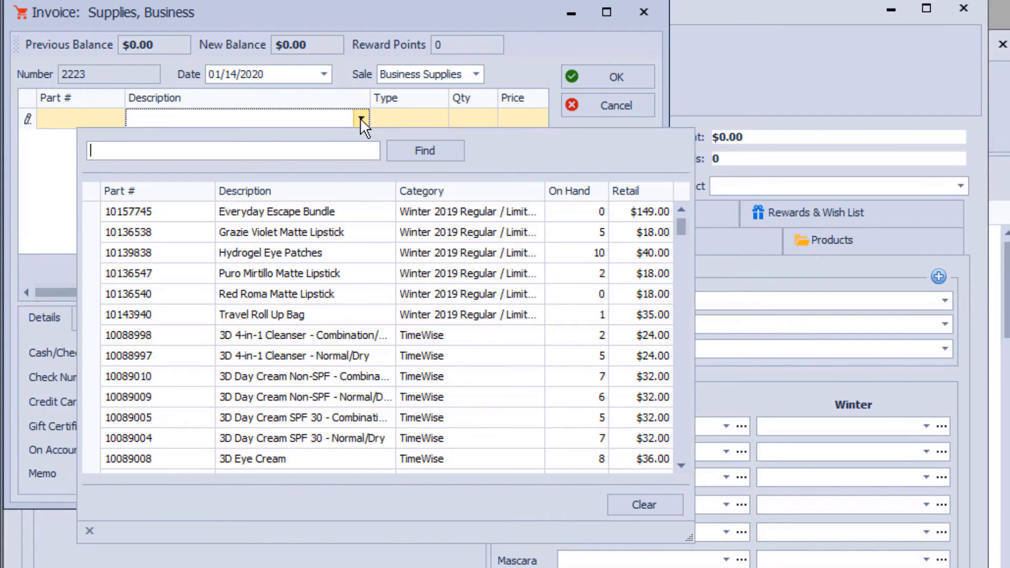
click(344, 254)
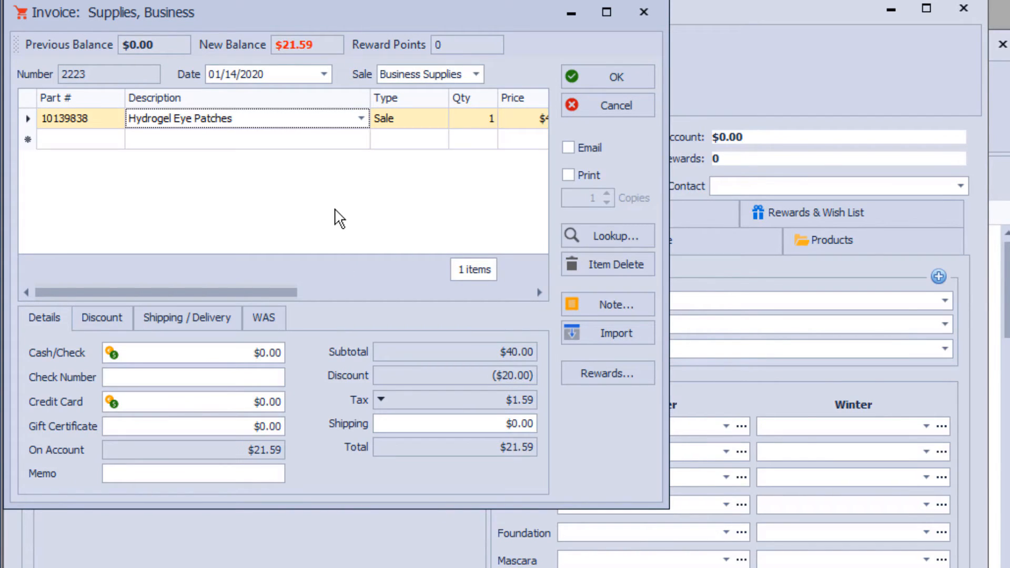
click(110, 351)
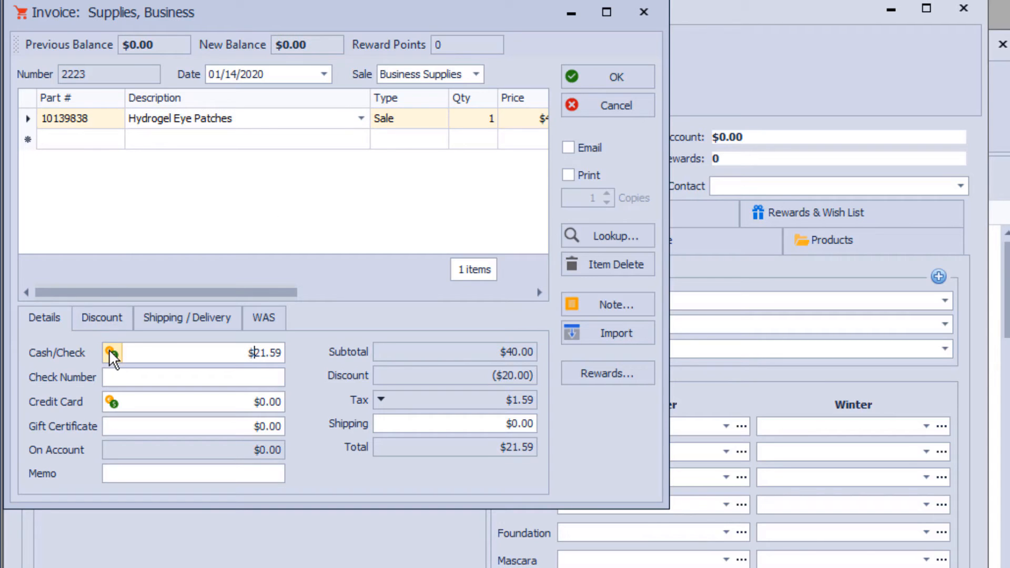
Assign the invoice's discount to the Supplies (COG) expense category, save the invoice, and close the profile and the customer list.
click(117, 320)
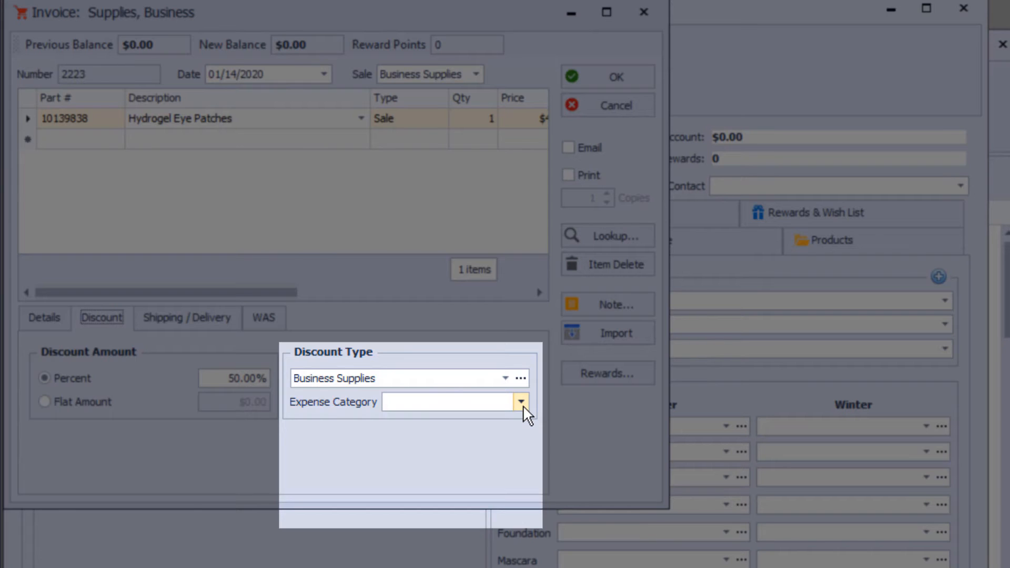
click(520, 403)
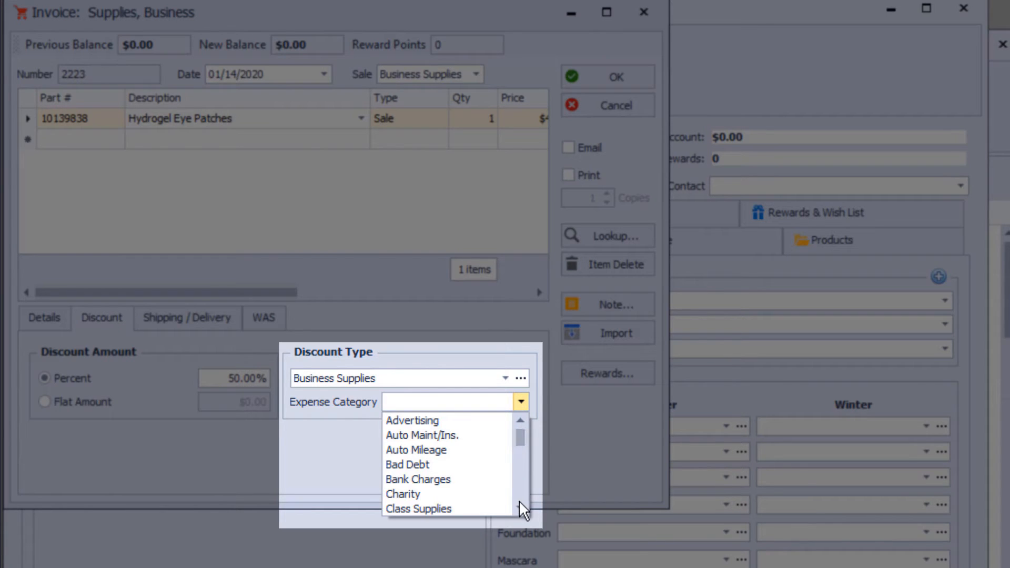
scroll(520, 505, down, 8)
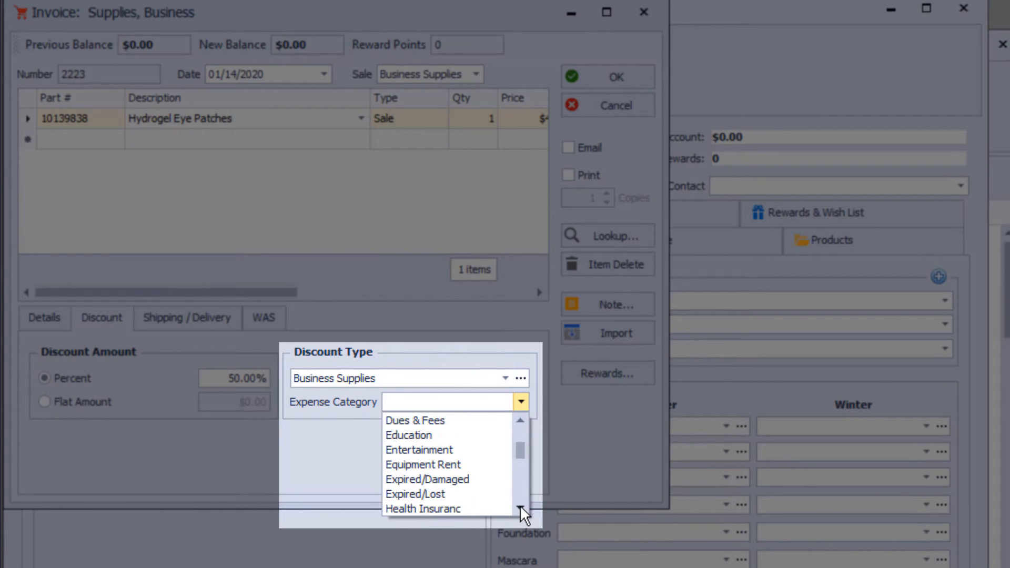
scroll(519, 505, down, 7)
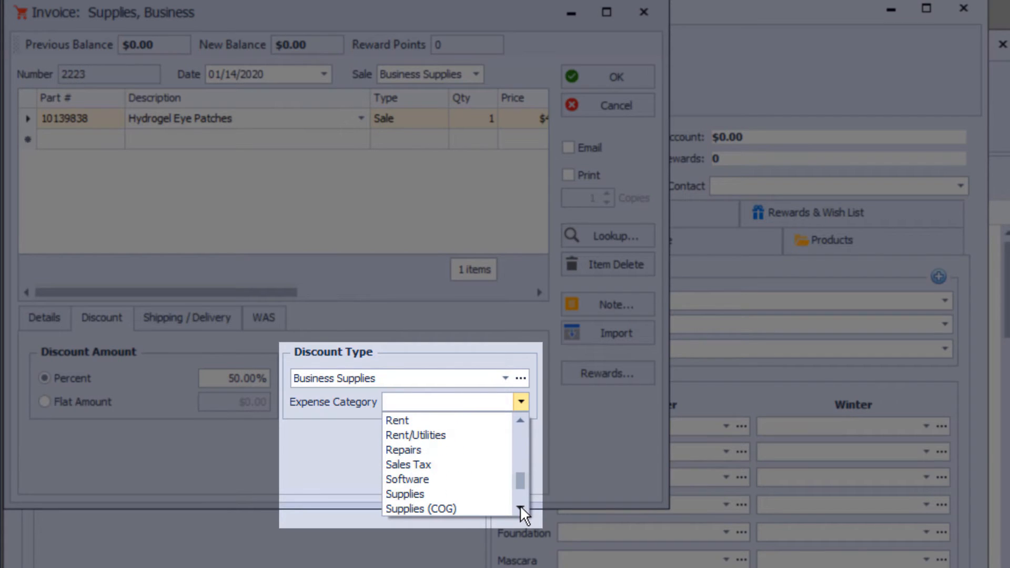
click(440, 509)
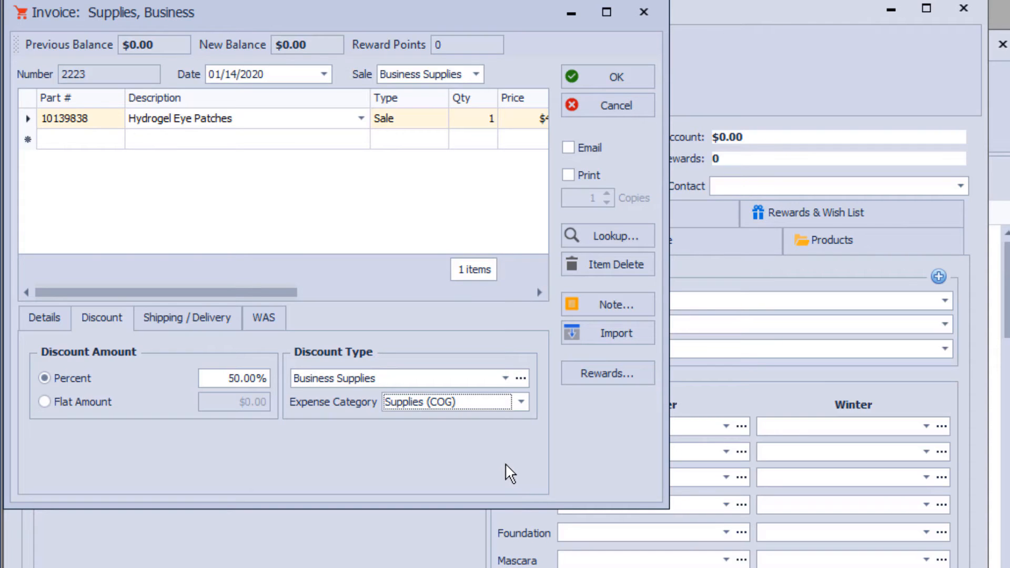
click(602, 77)
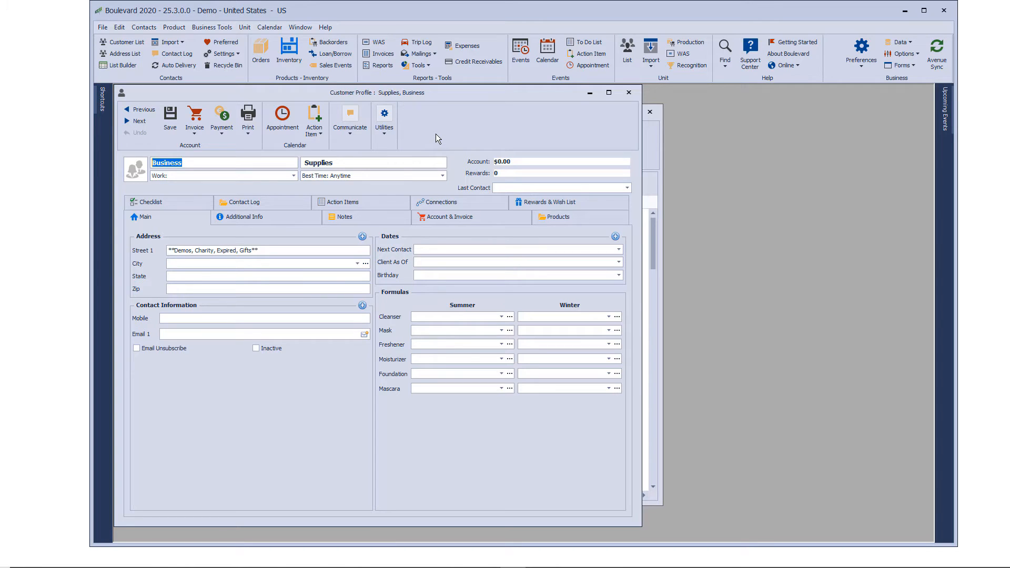
click(628, 93)
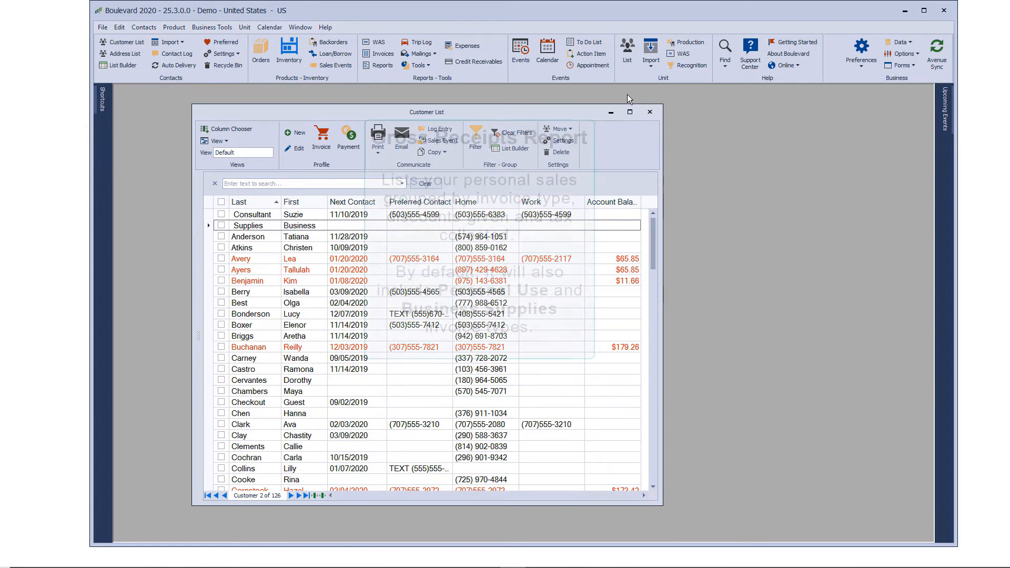
click(650, 112)
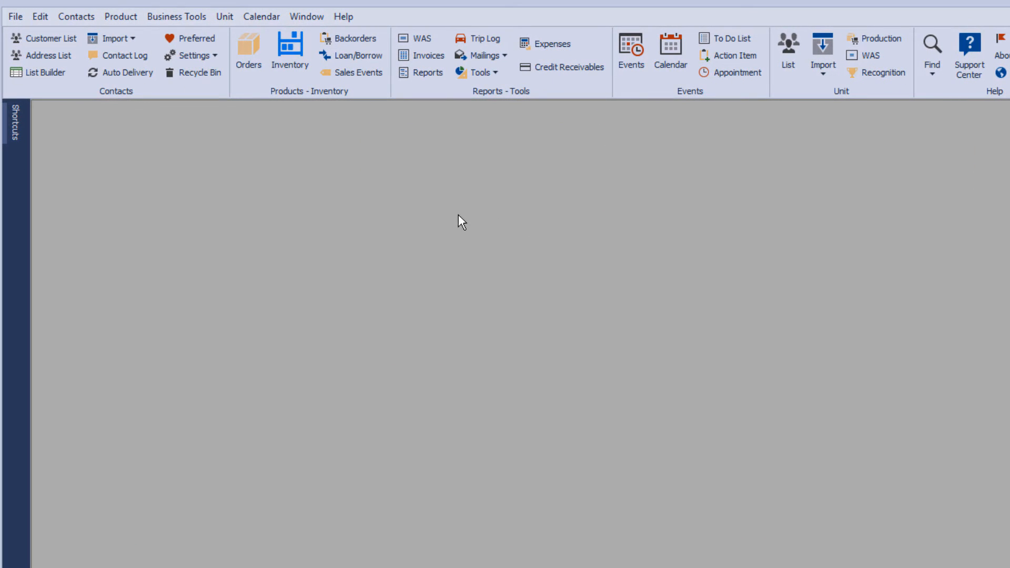
Open the sales transactions and filter them to calendar year 2019 and the Personal Use invoice type.
click(429, 55)
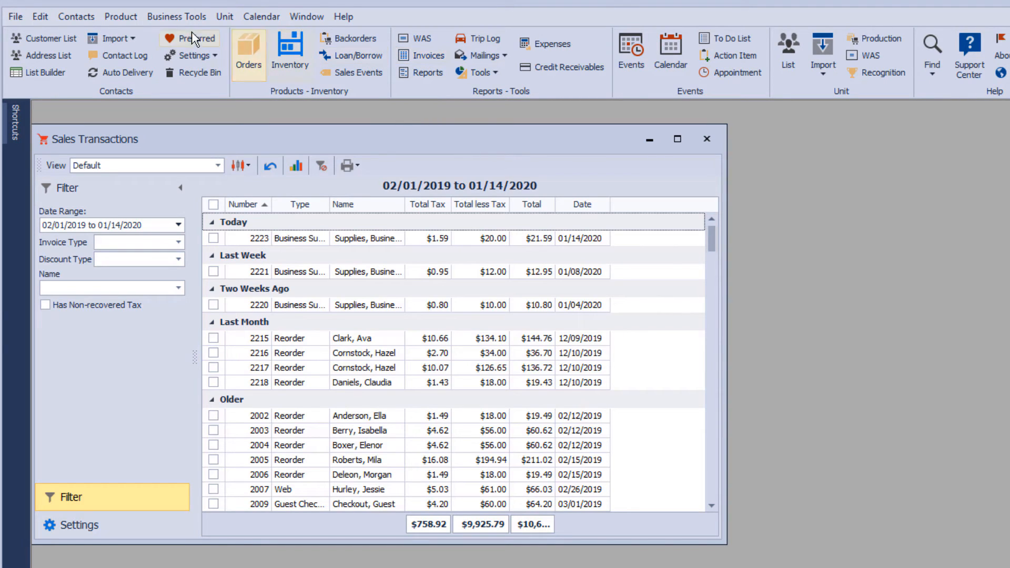
click(173, 14)
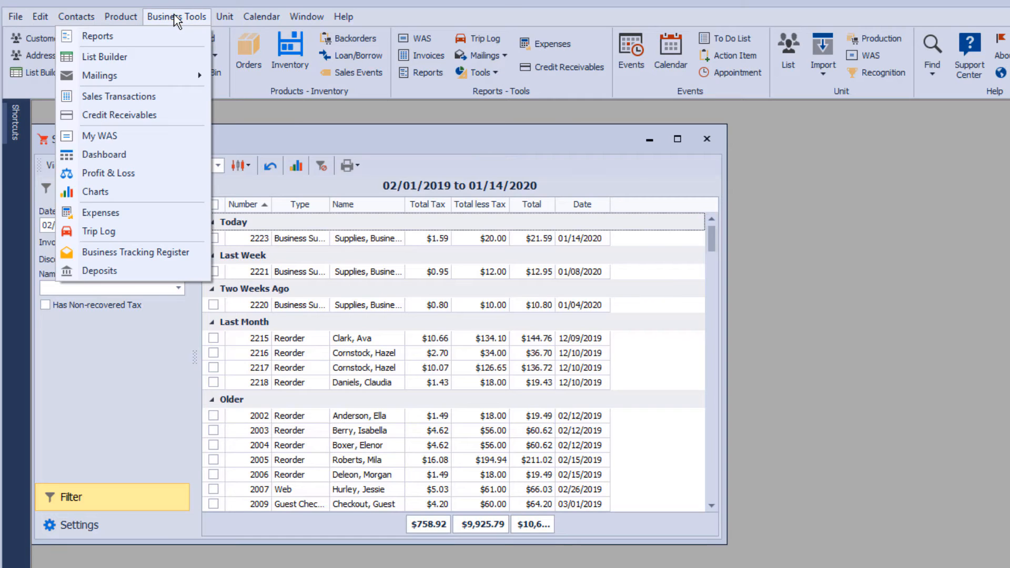
click(149, 98)
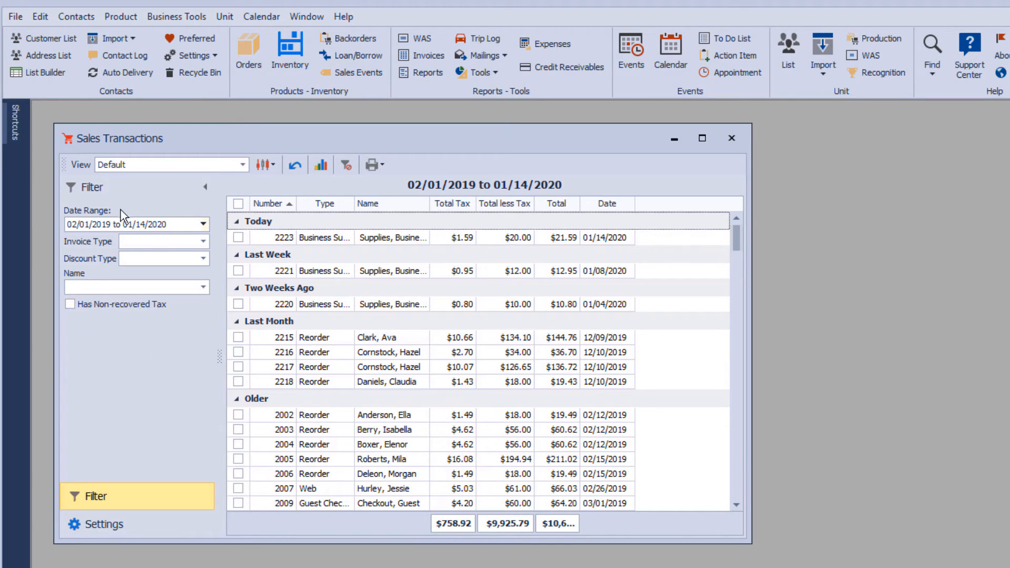
click(203, 224)
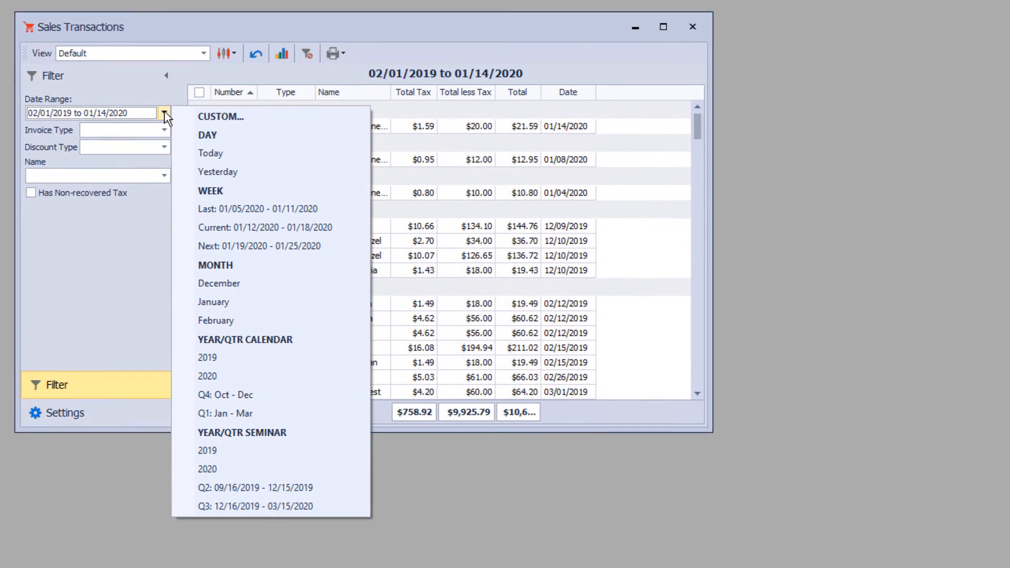
click(216, 359)
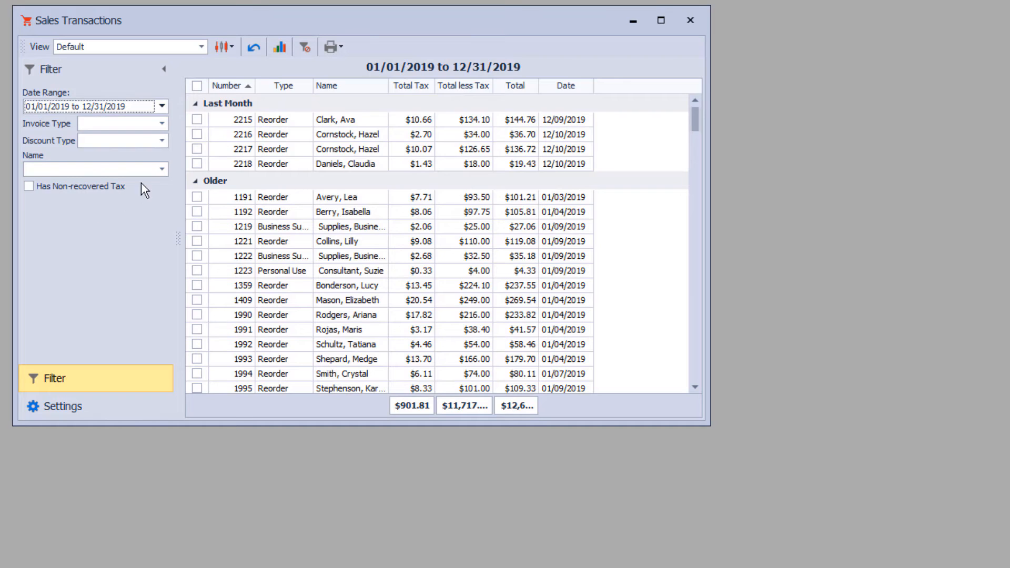
click(164, 123)
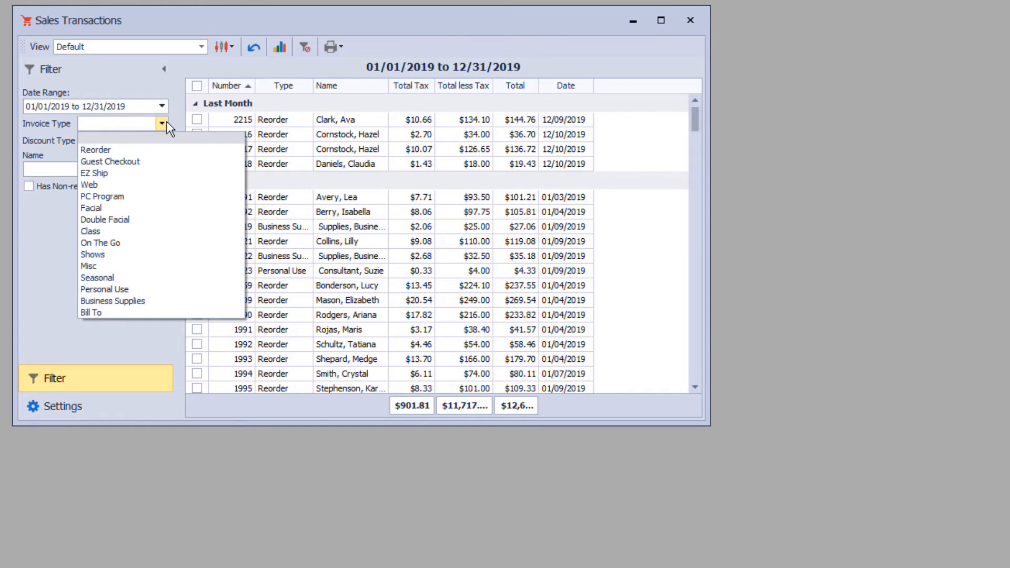
click(130, 289)
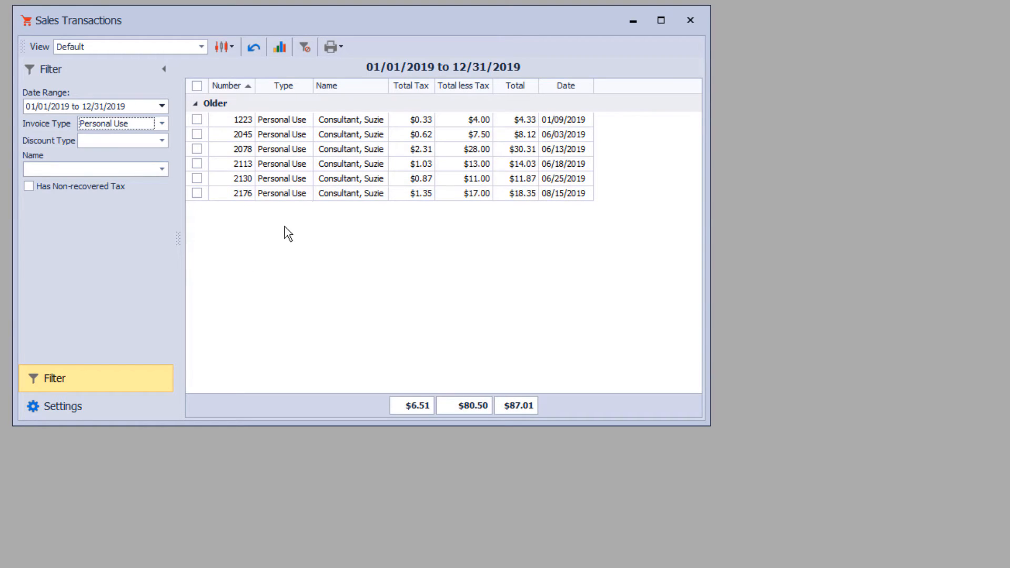
Check the print options for the filtered transactions, select all the listed invoices, and close the sales transactions.
click(340, 47)
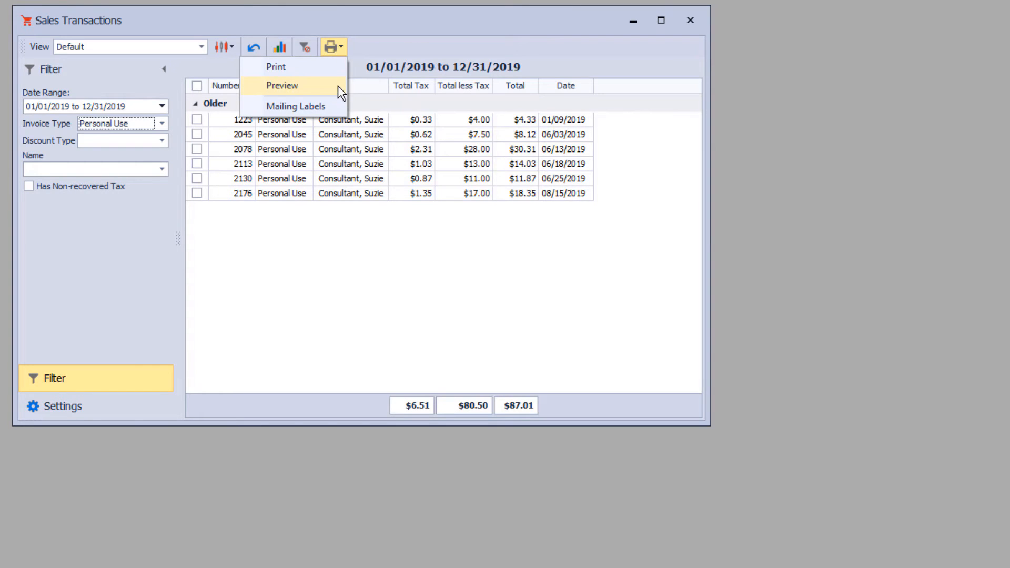
click(420, 27)
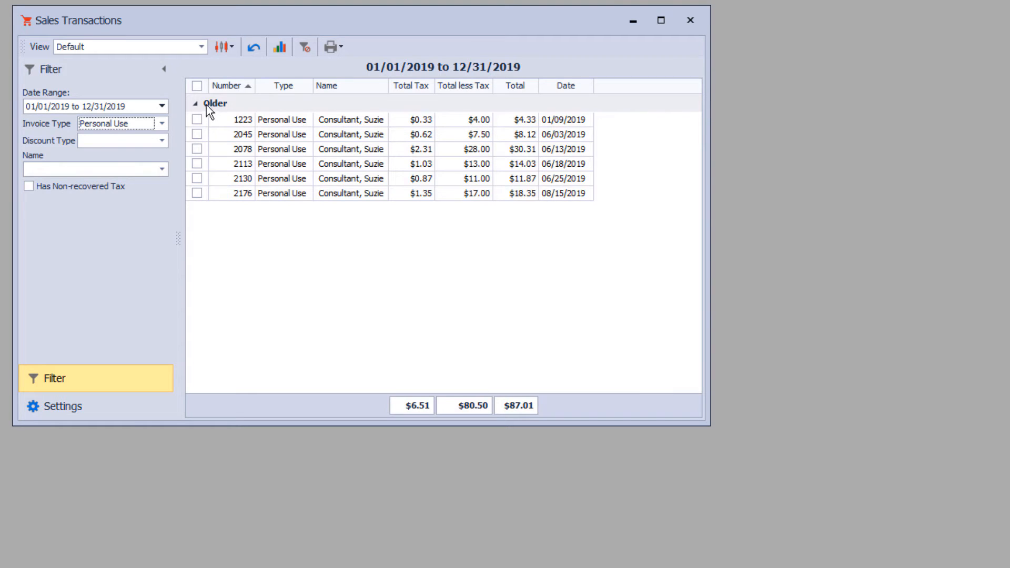
click(197, 86)
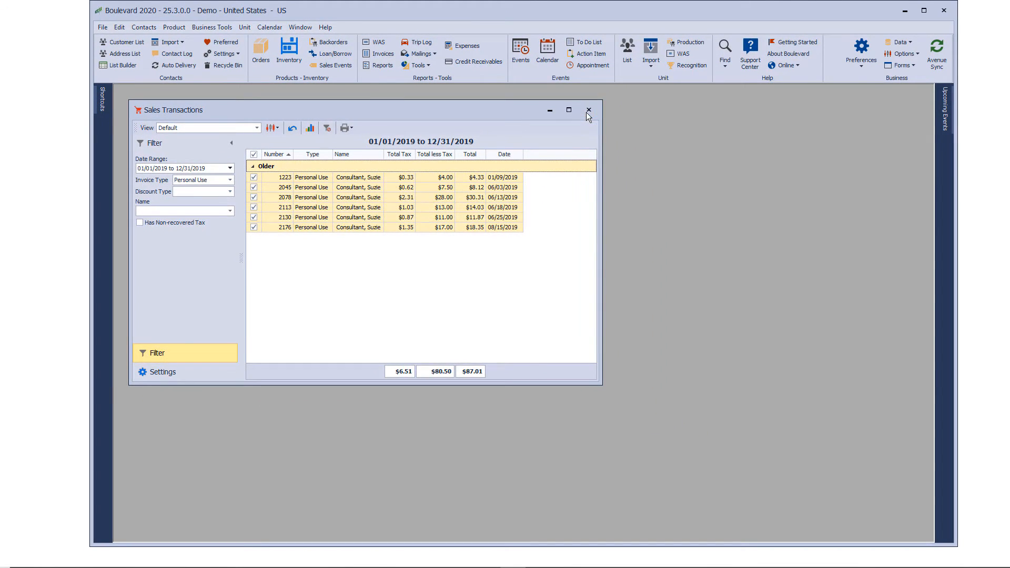
click(588, 111)
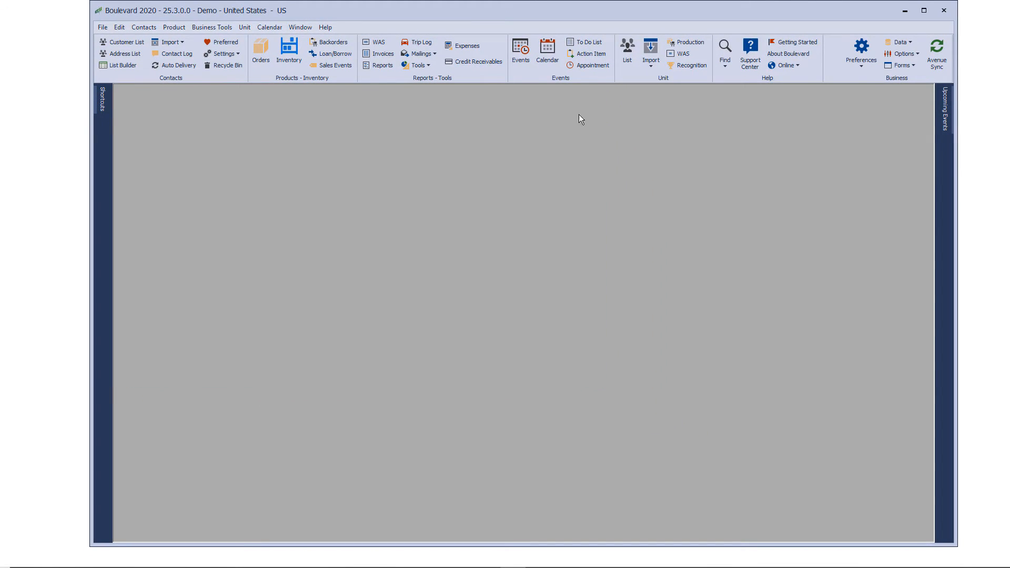
Preview the Summary of Expenses tax report for 01/01/2019 to 12/31/2019, look it over, and close the preview.
click(378, 66)
scroll(274, 281, down, 4)
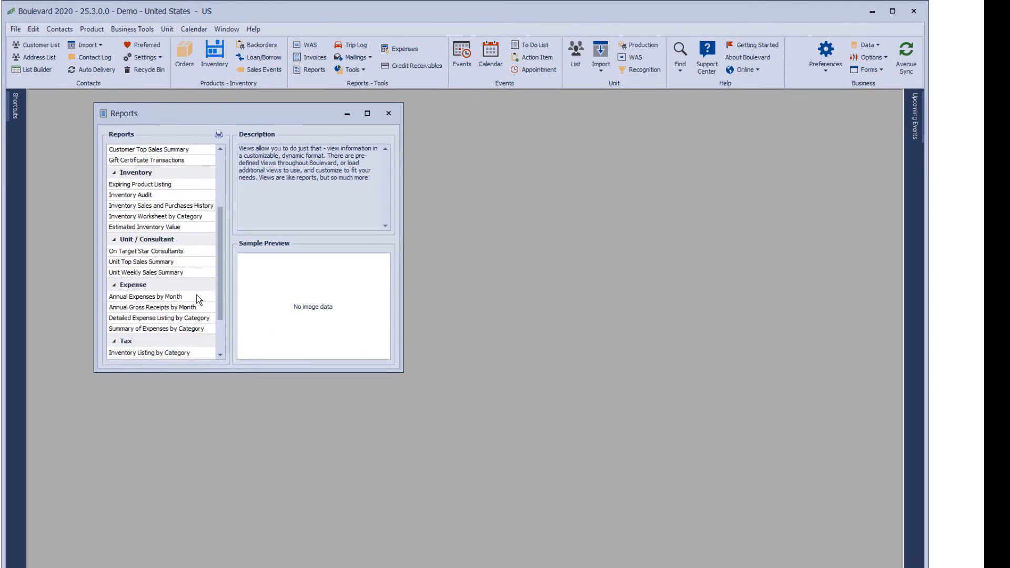
scroll(199, 300, down, 1)
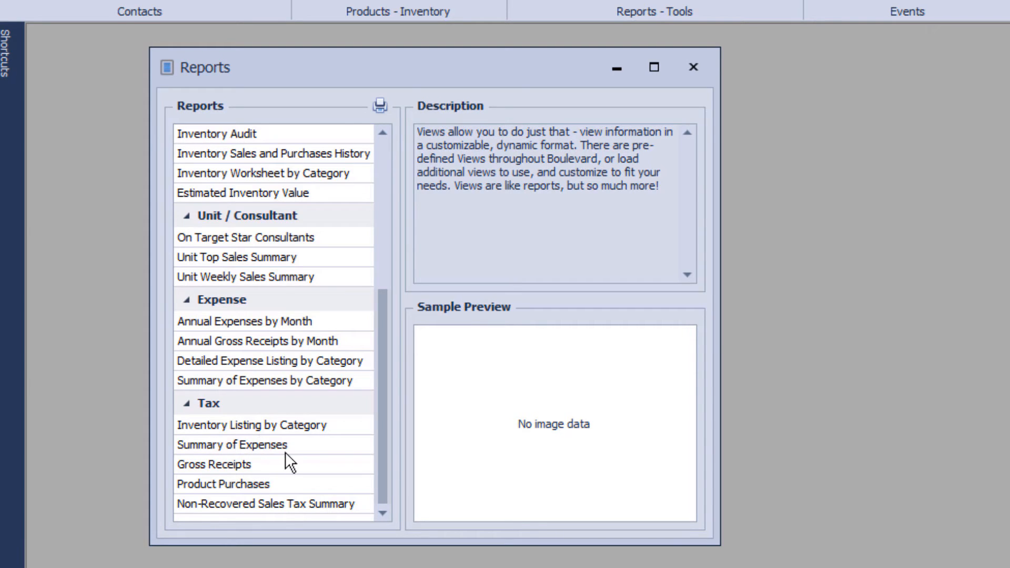
click(290, 446)
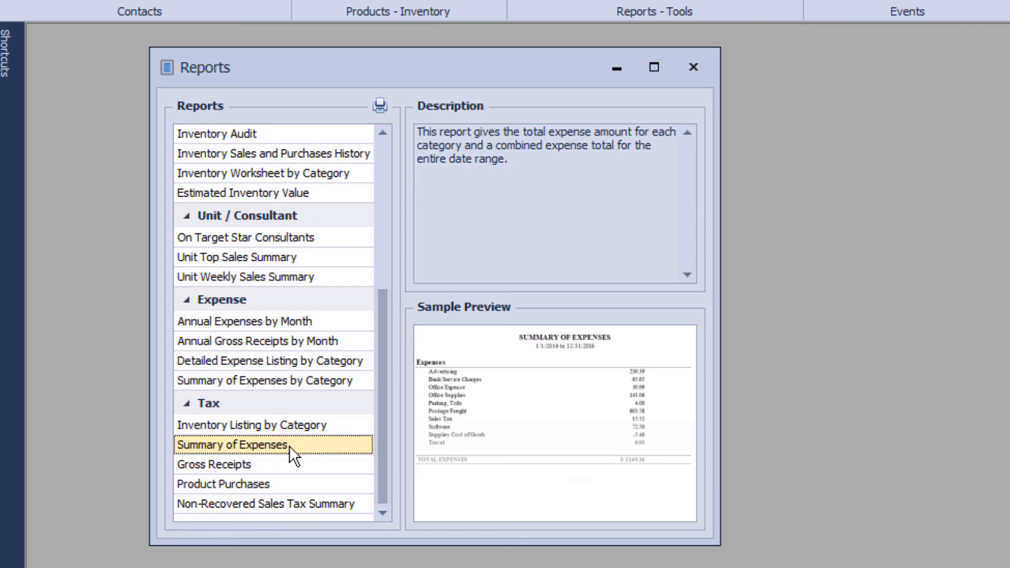
double_click(290, 446)
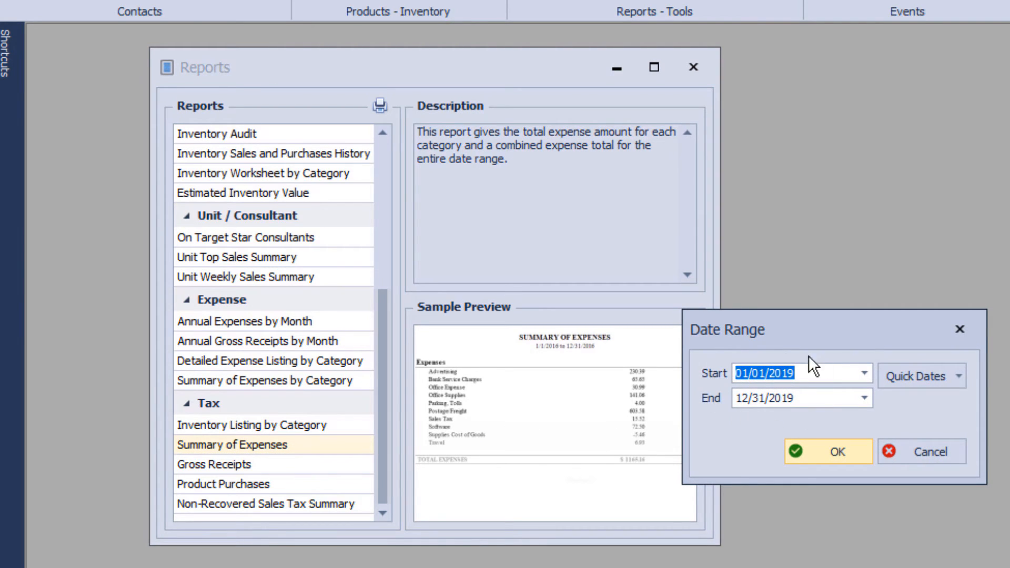
click(810, 446)
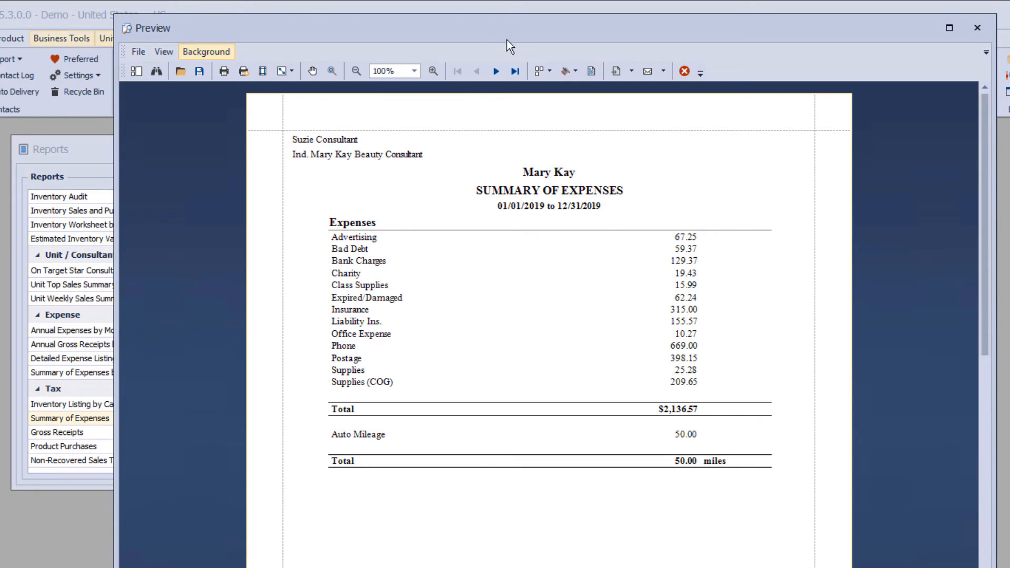
click(977, 27)
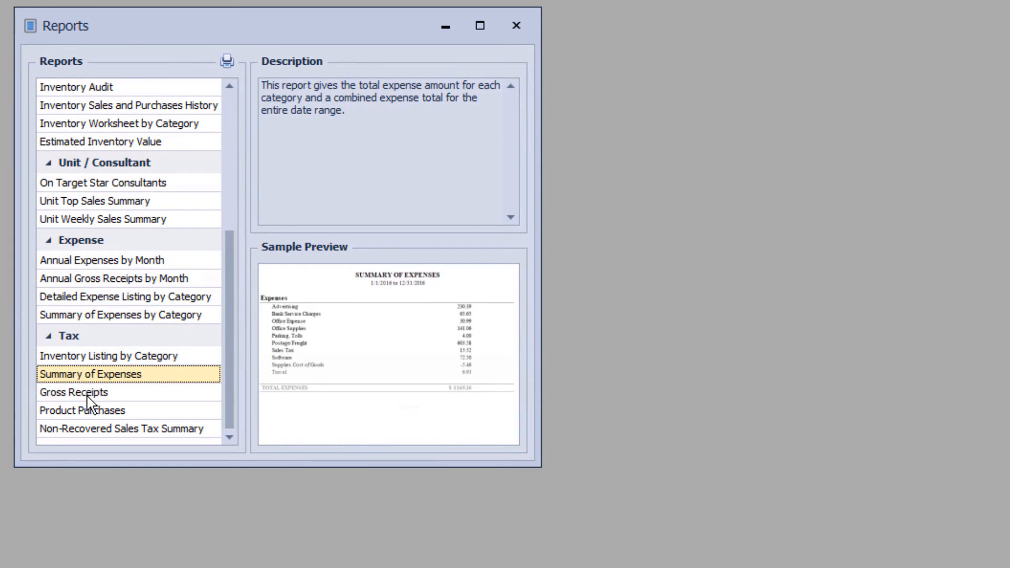
Preview the Gross Receipts tax report for 01/01/2019 to 12/31/2019, exclude personal use from it, and close the preview.
double_click(88, 395)
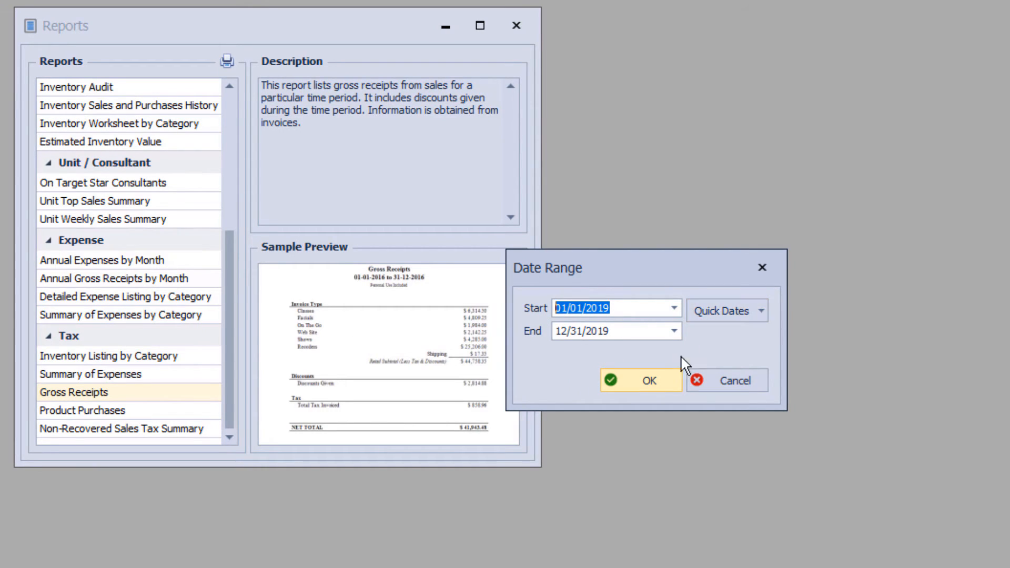
click(656, 384)
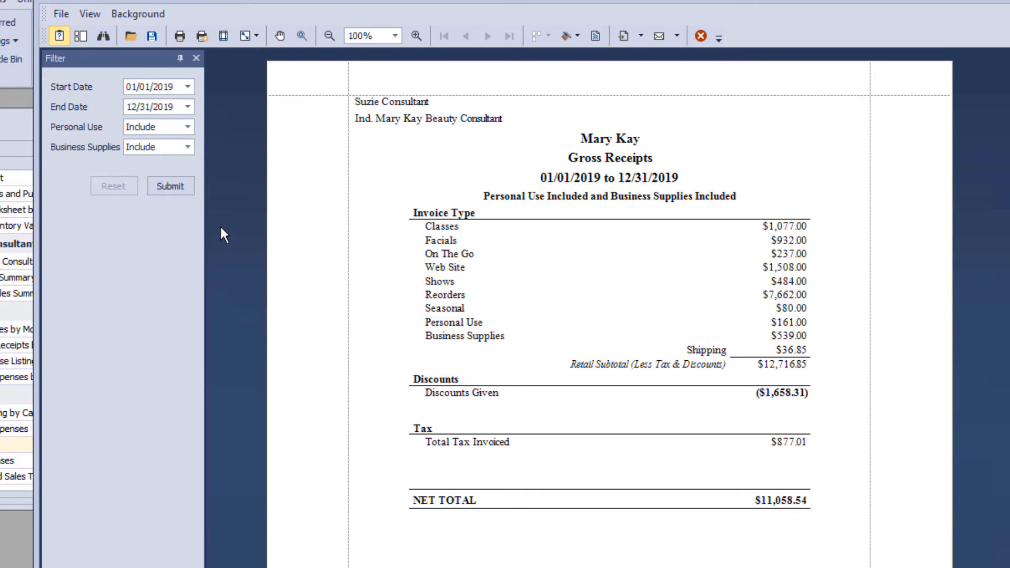
click(188, 126)
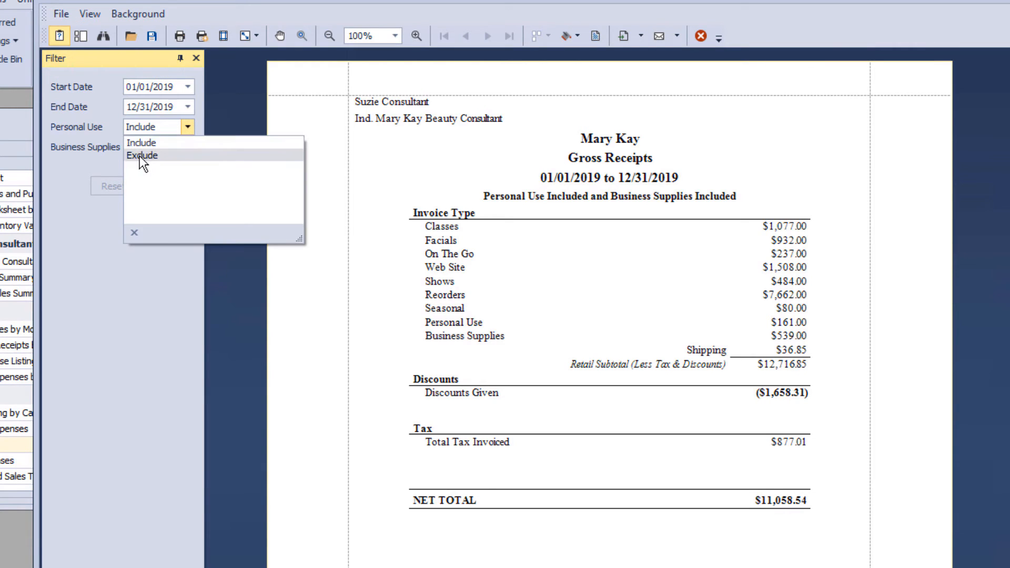
click(158, 154)
click(179, 187)
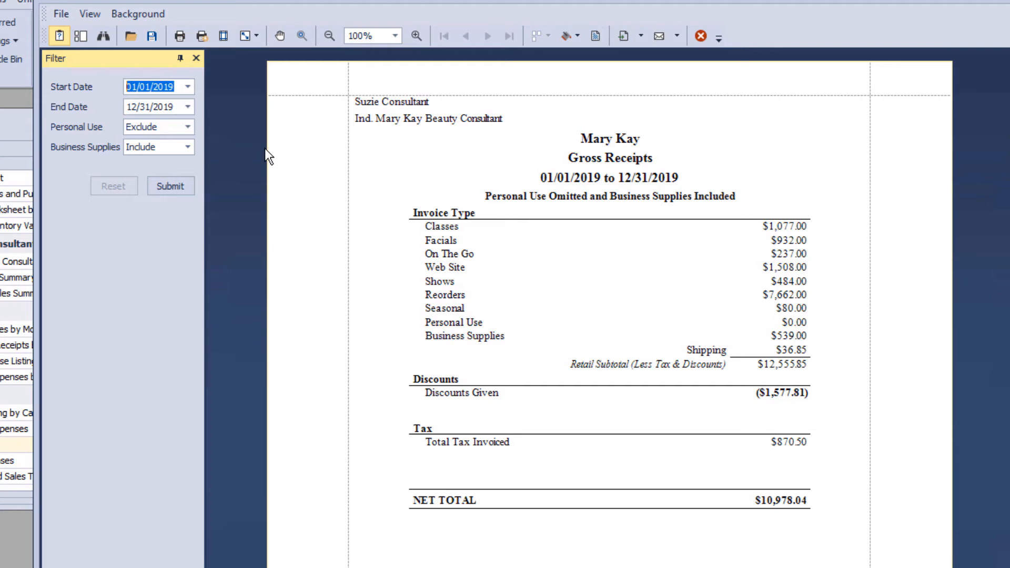
click(700, 36)
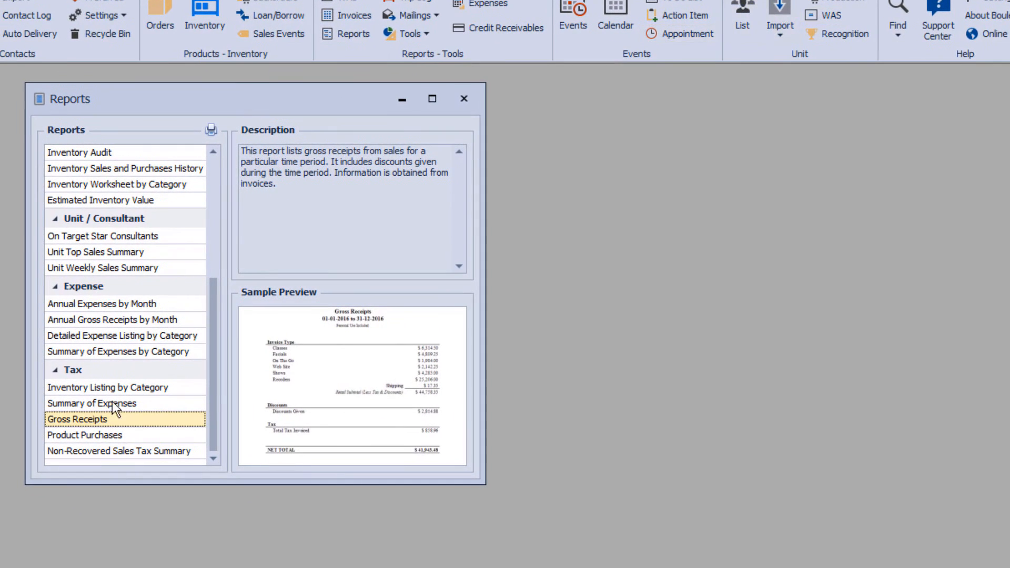
Preview the Product Purchases and Non-Recovered Sales Tax Summary reports for 01/01/2019 to 12/31/2019, and close the reports.
double_click(107, 436)
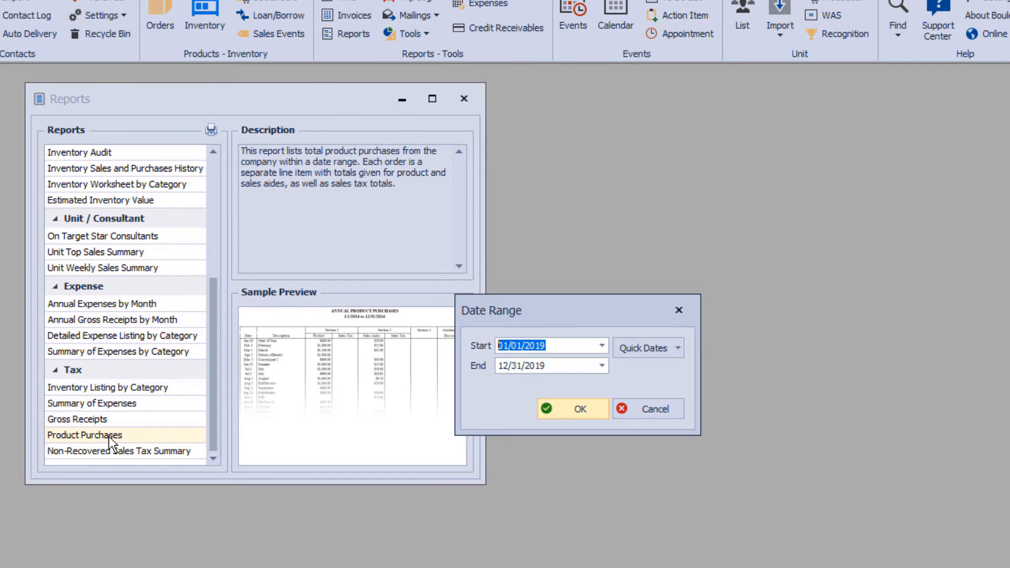
click(563, 411)
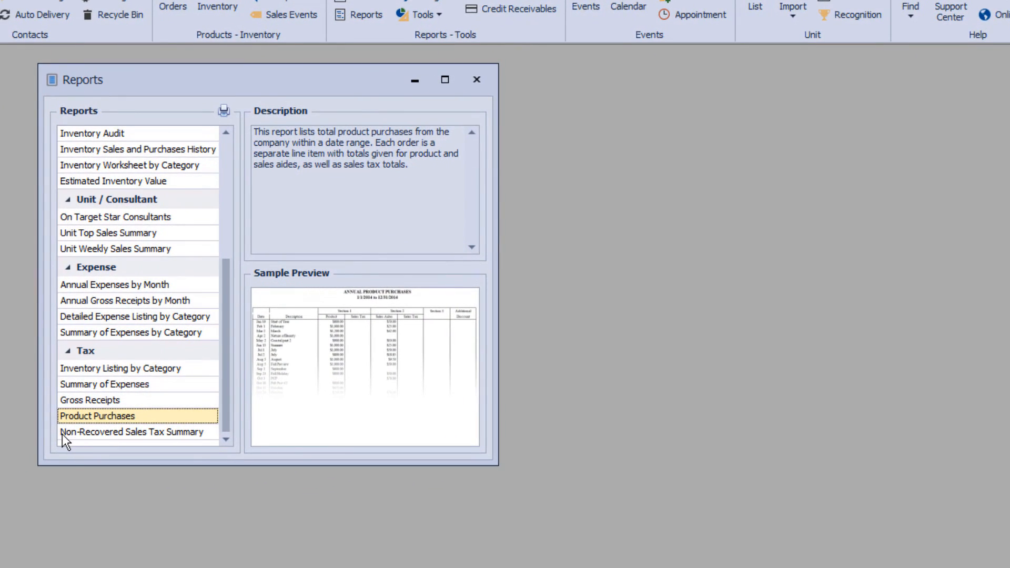
double_click(86, 434)
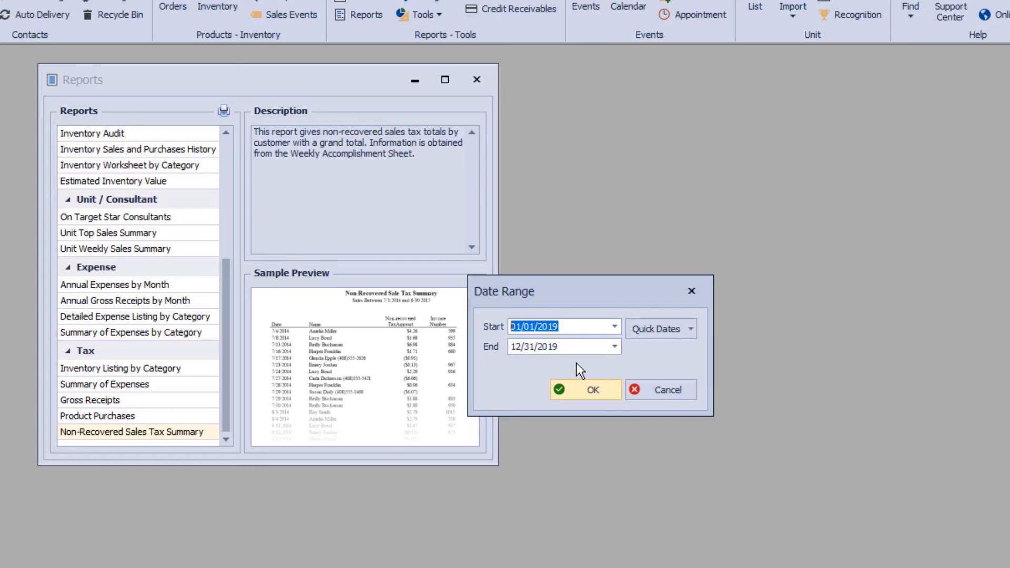
click(583, 390)
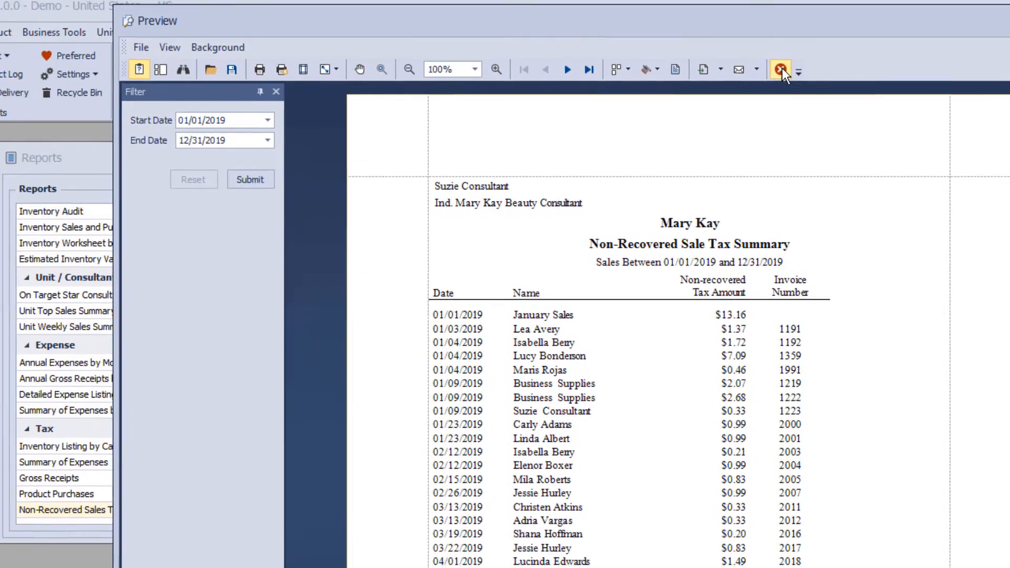
click(675, 81)
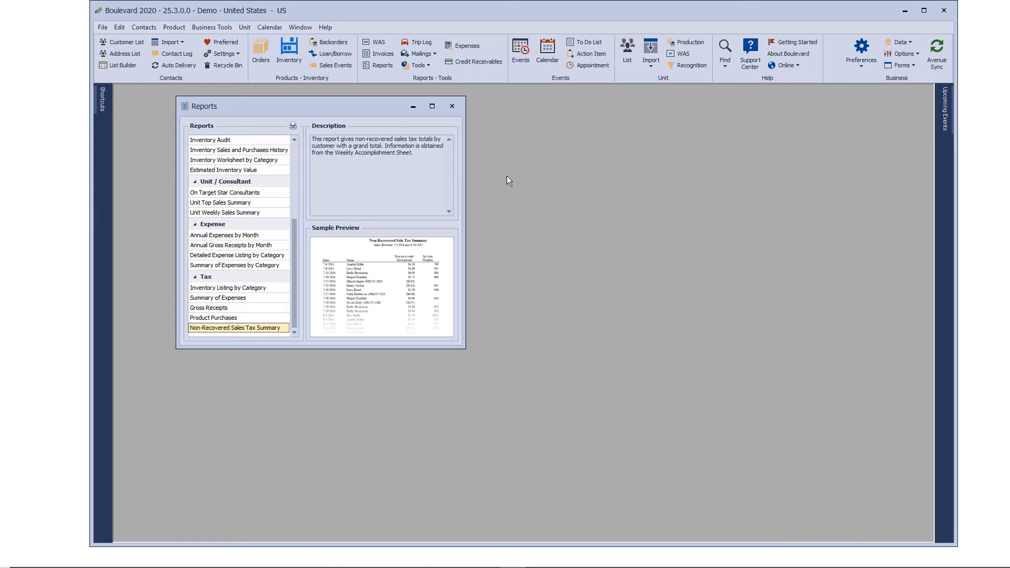
click(452, 107)
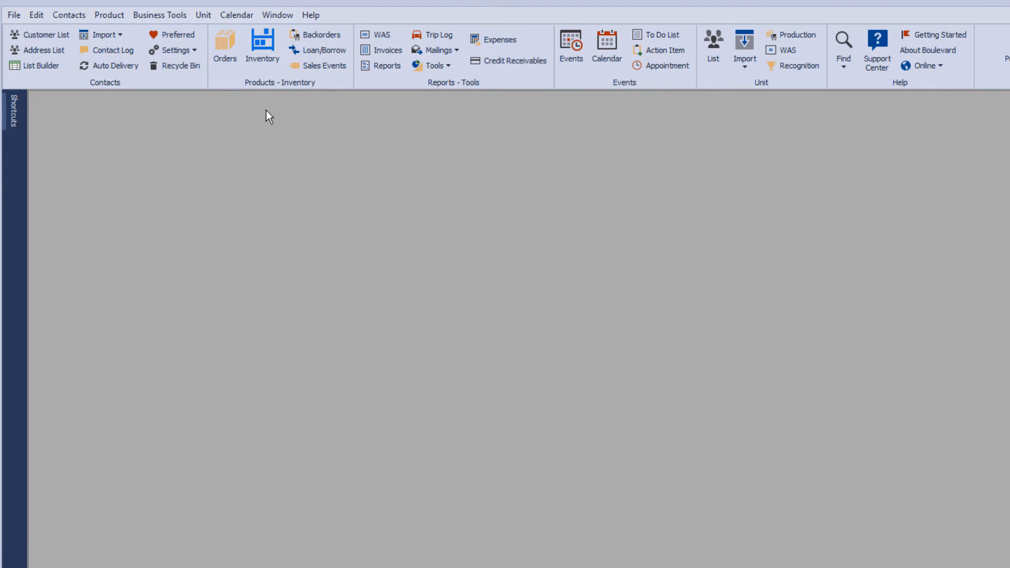
Open the product inventory and switch it to the Usage by Customer view.
click(259, 42)
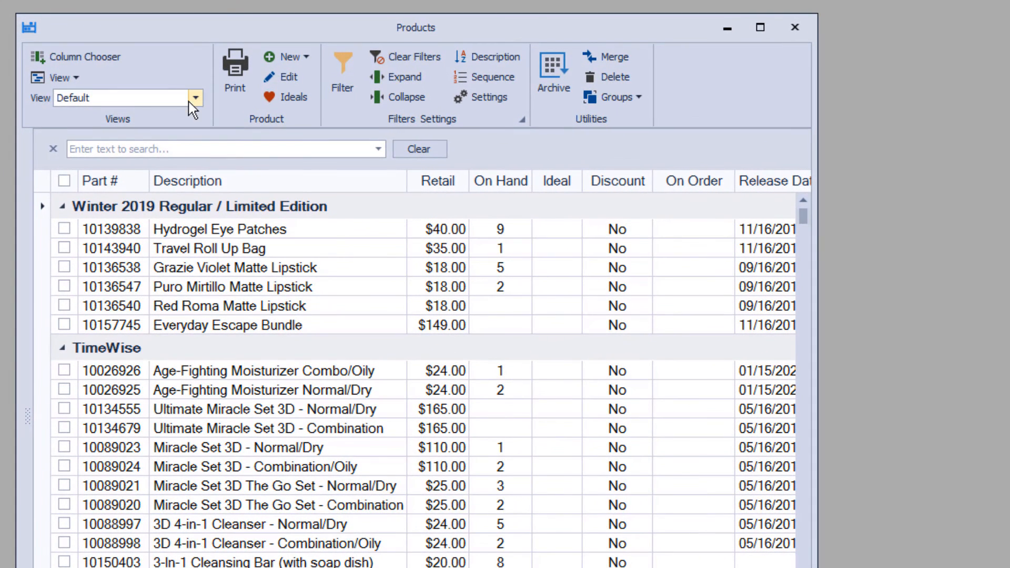
click(192, 98)
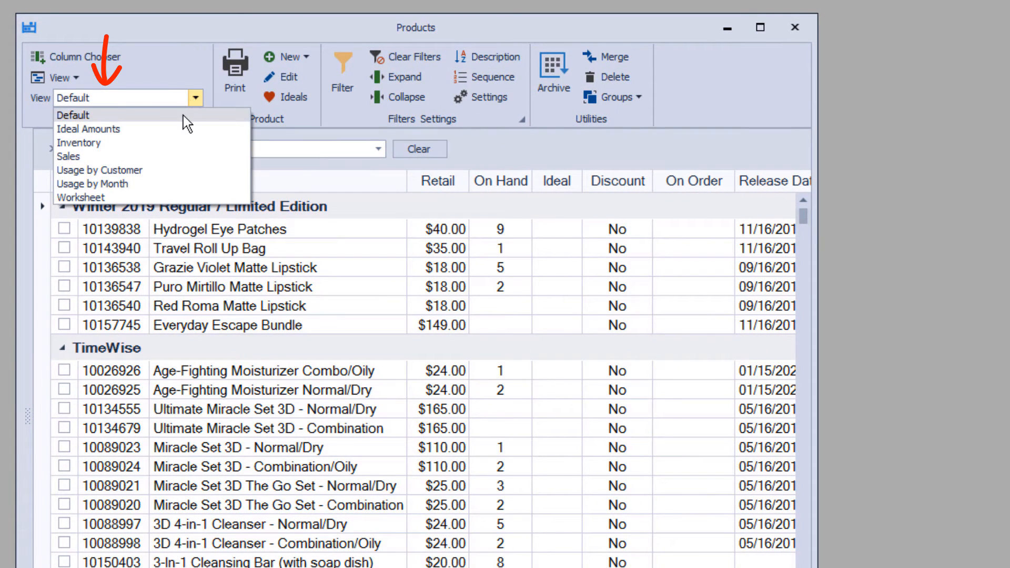
click(162, 169)
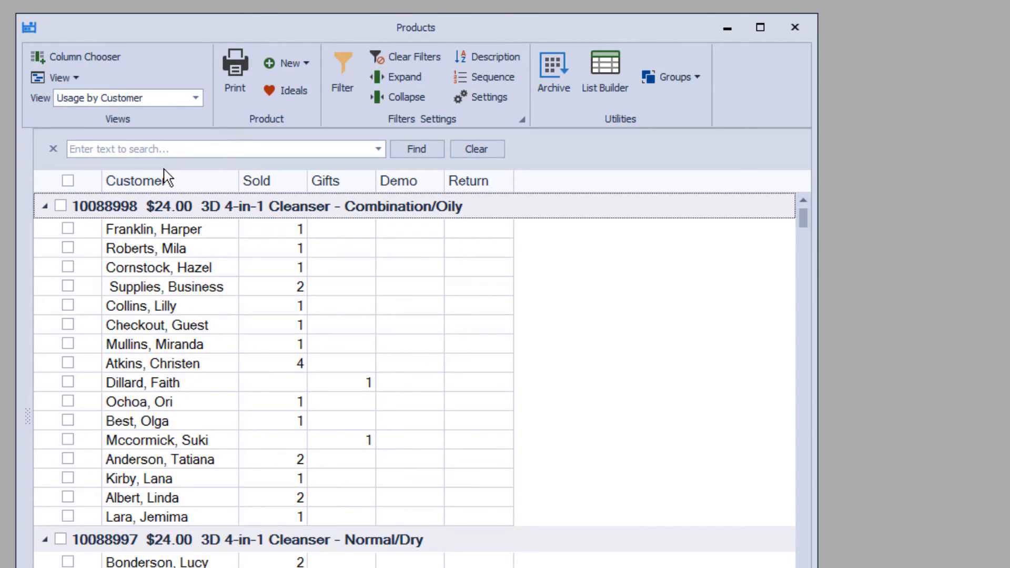
Filter the product usage to all dates and the Moisturizer group.
click(349, 68)
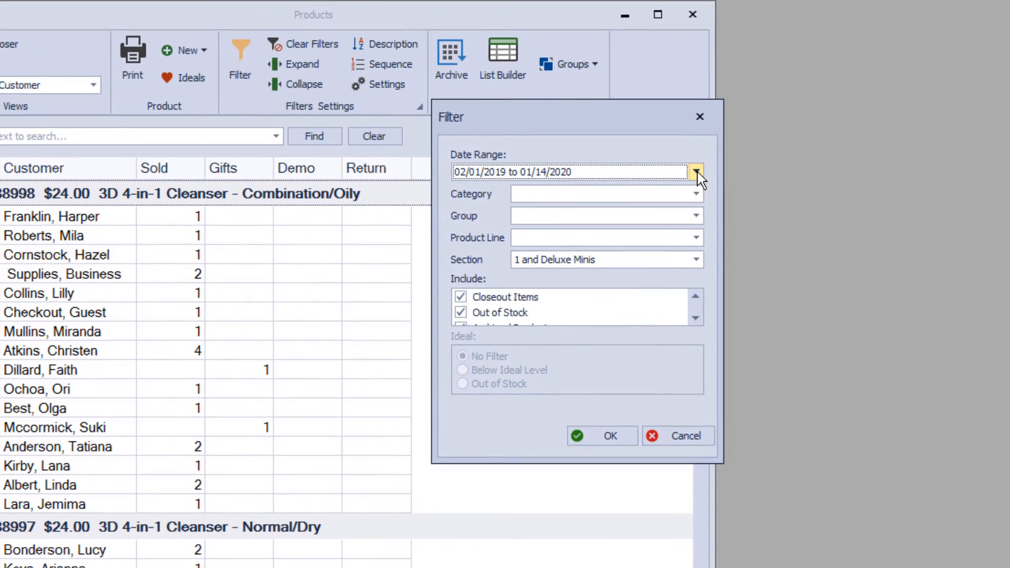
click(799, 184)
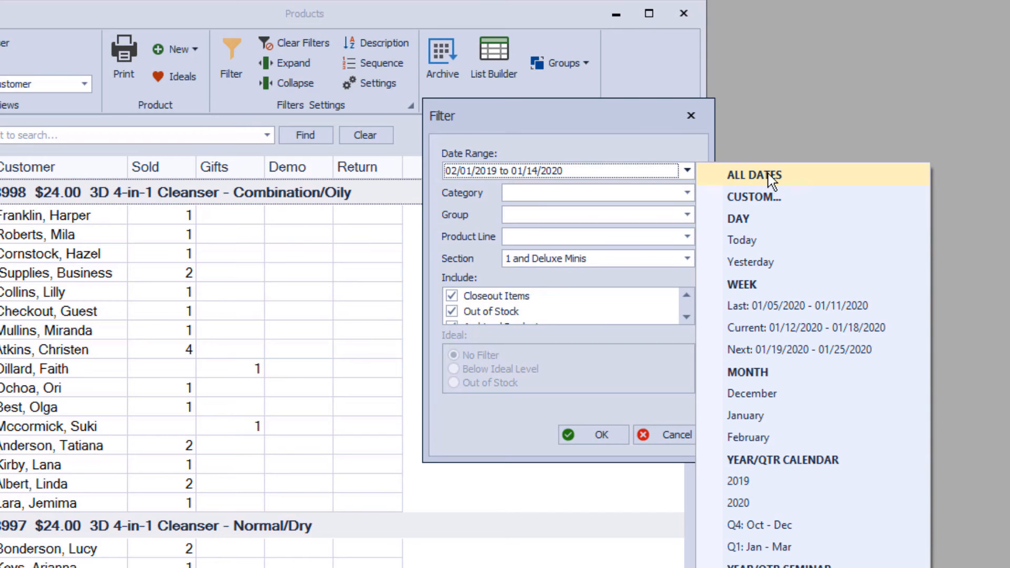
click(800, 174)
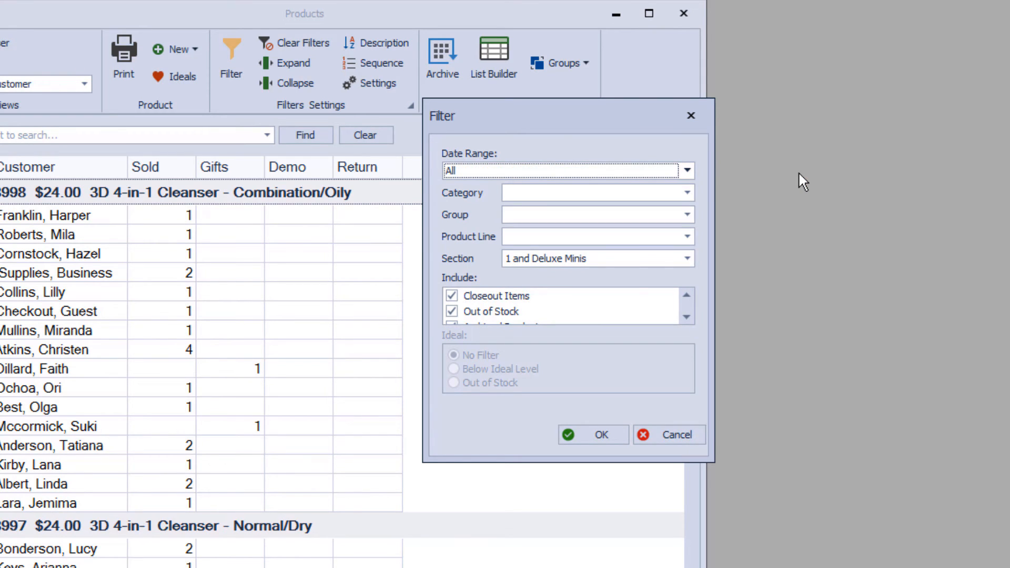
click(687, 214)
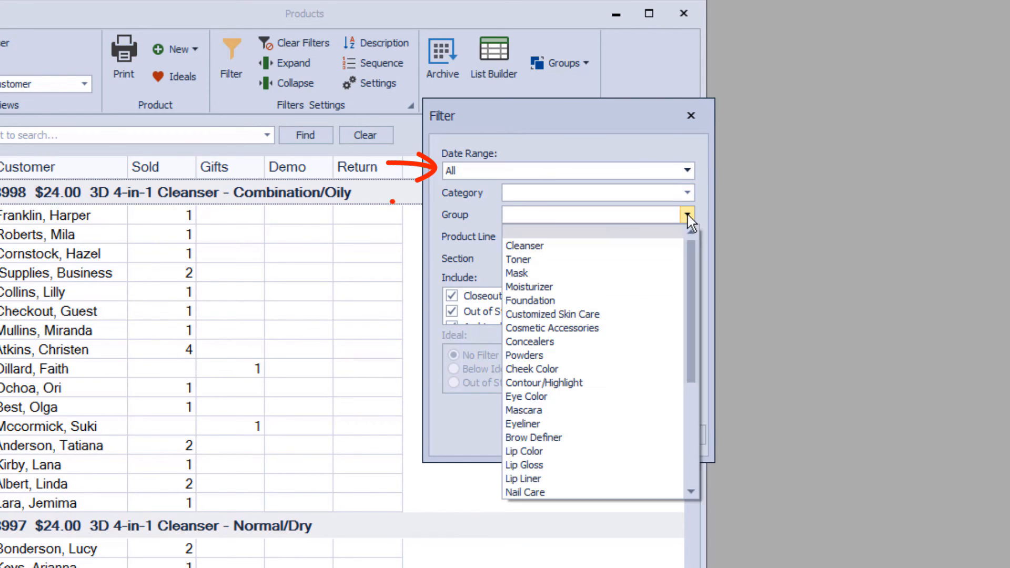
click(559, 287)
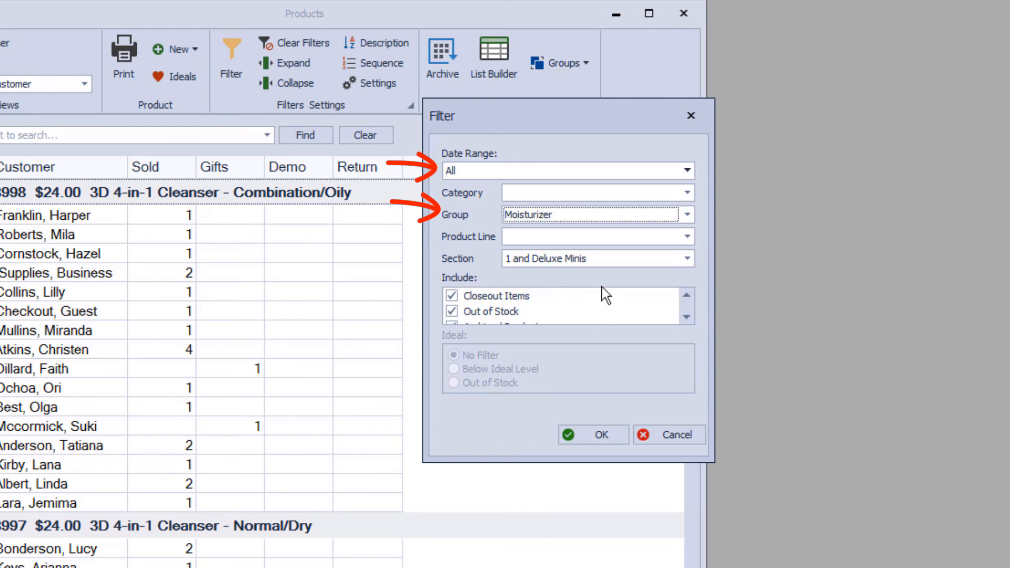
click(586, 429)
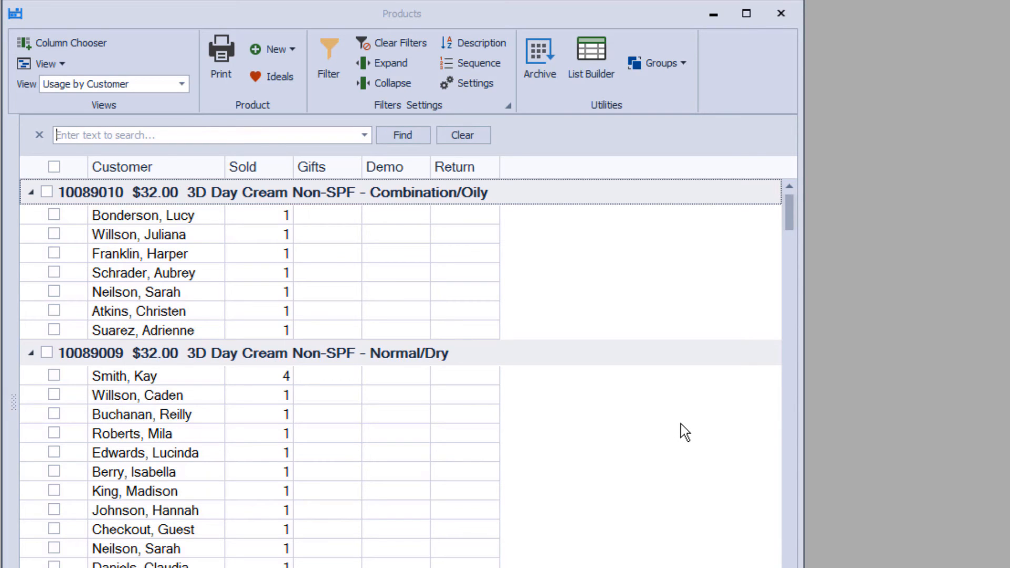
Search the moisturizer usage for "age-fighting combo" and look over the customers listed under it.
text(age)
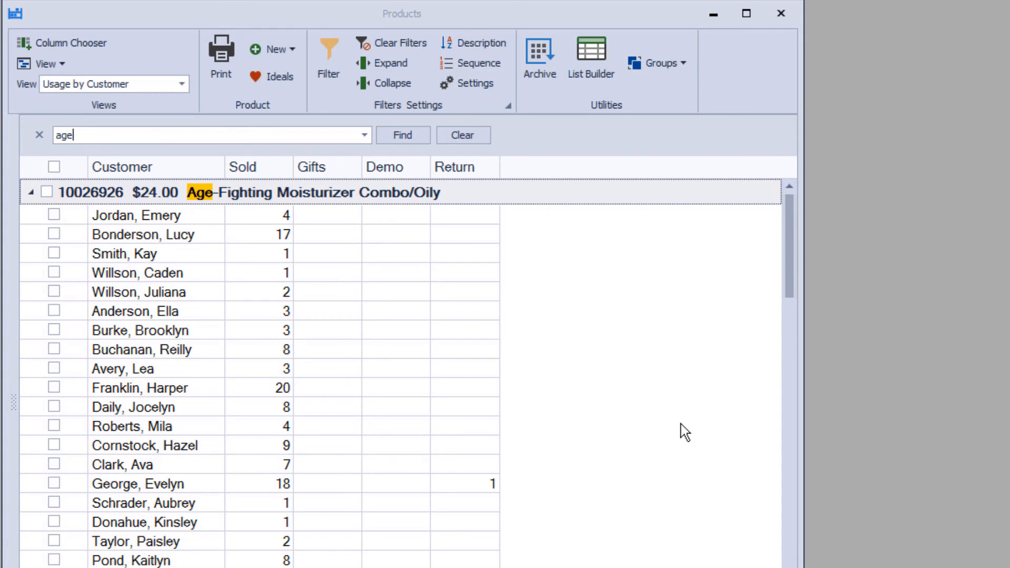
text(-fighting)
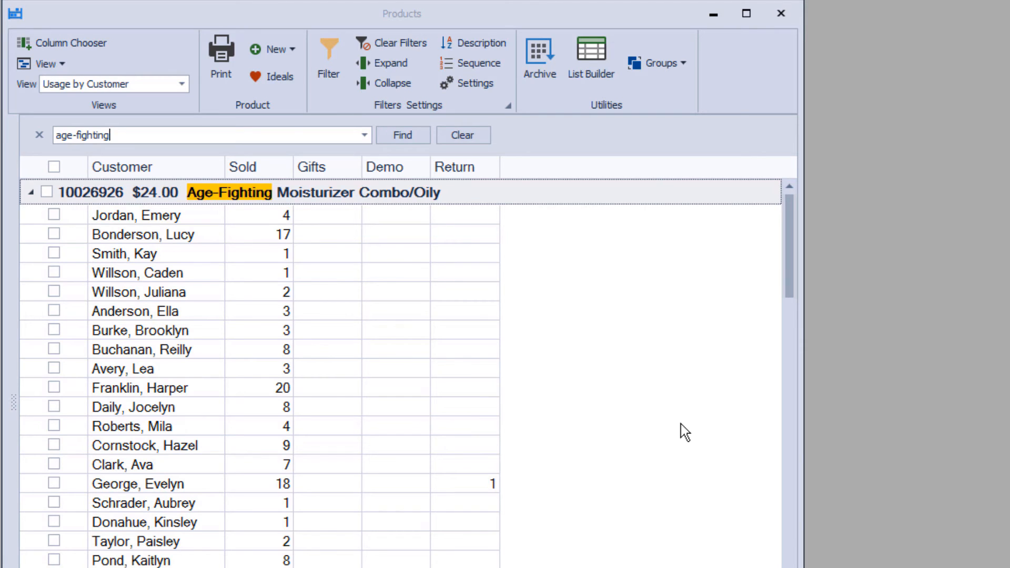
text( combo)
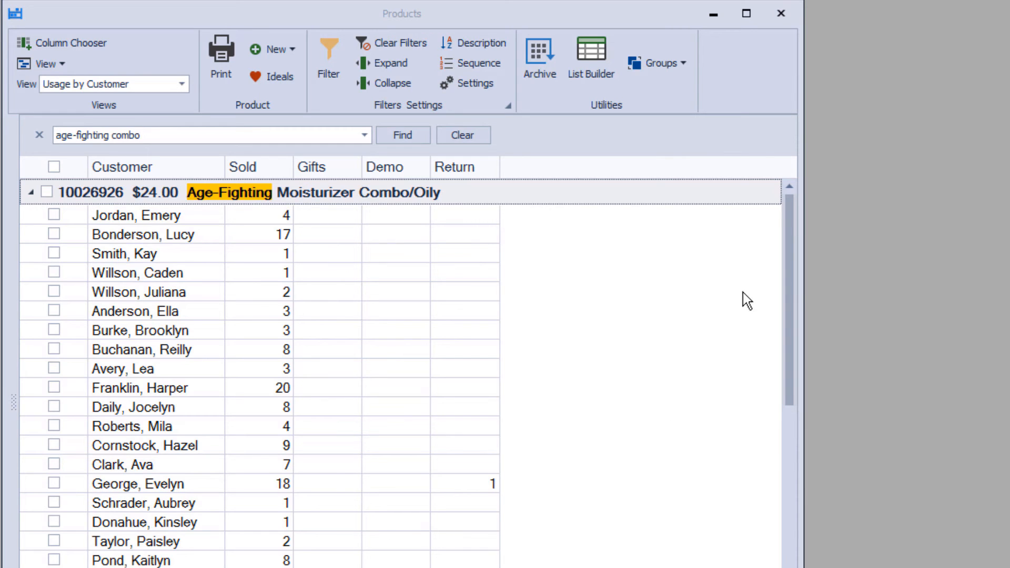
drag(781, 259, 800, 249)
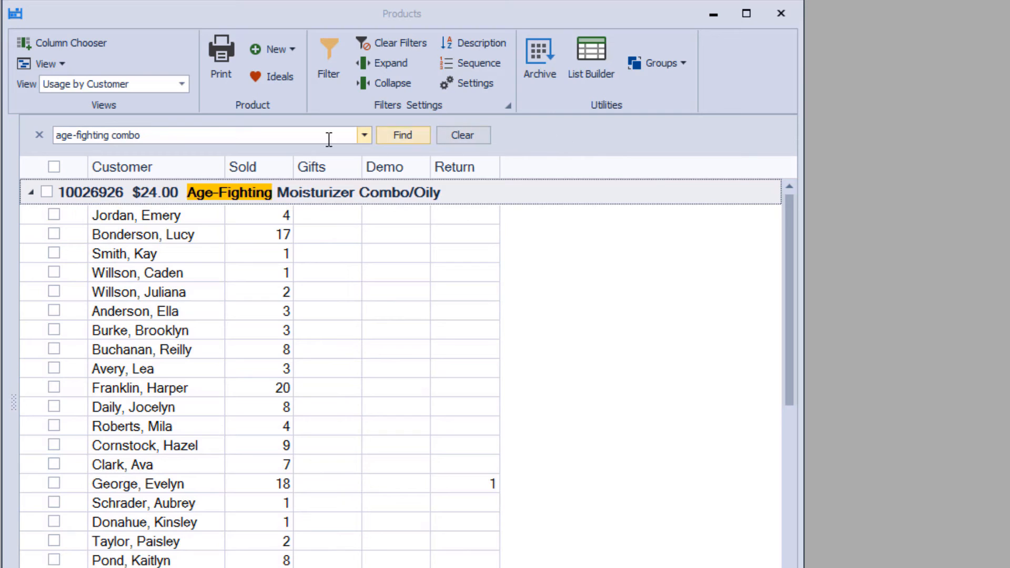
Clear the search text, hide the find panel, and show it again.
drag(146, 131, 22, 138)
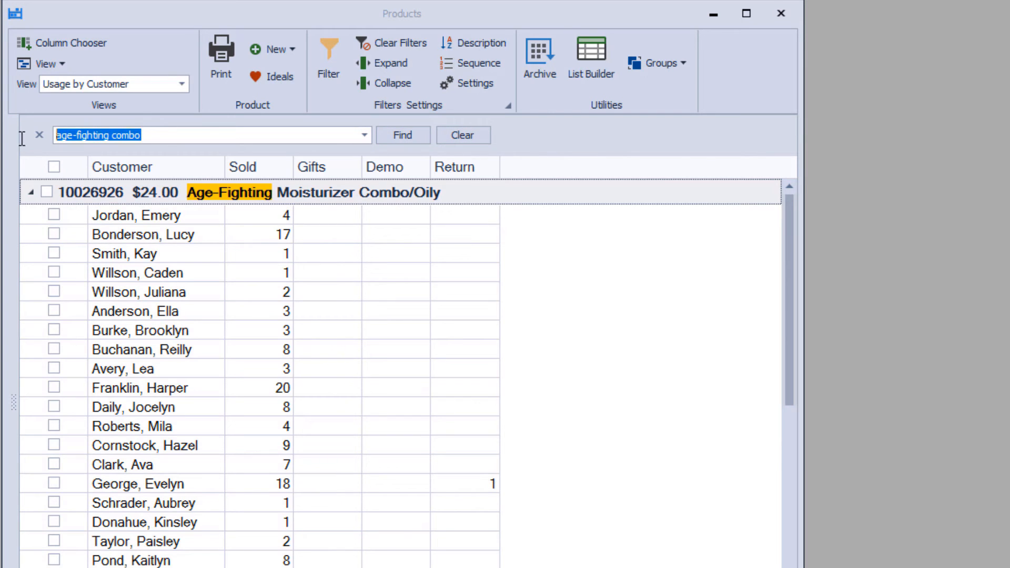
key(BackSpace)
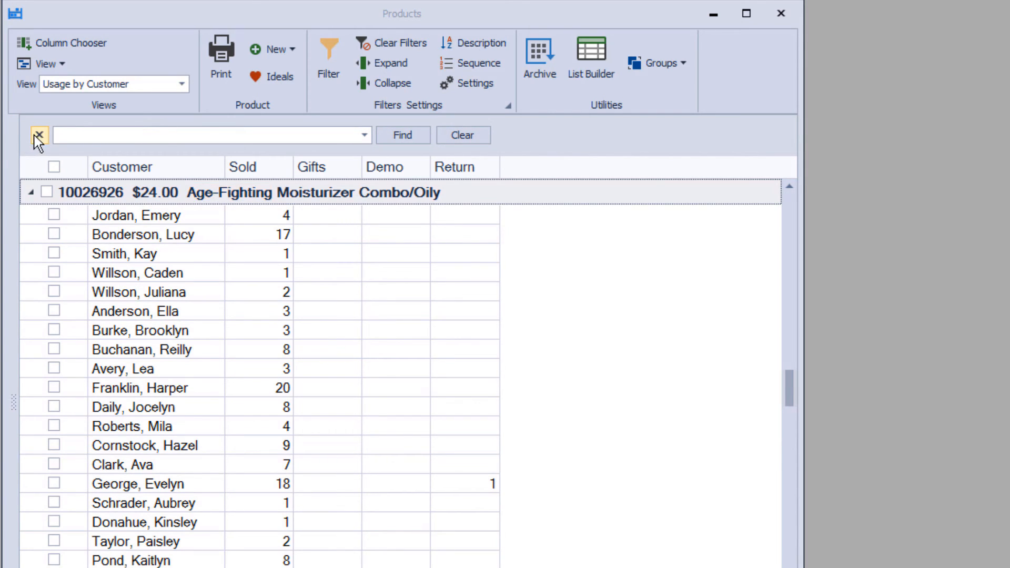
click(37, 134)
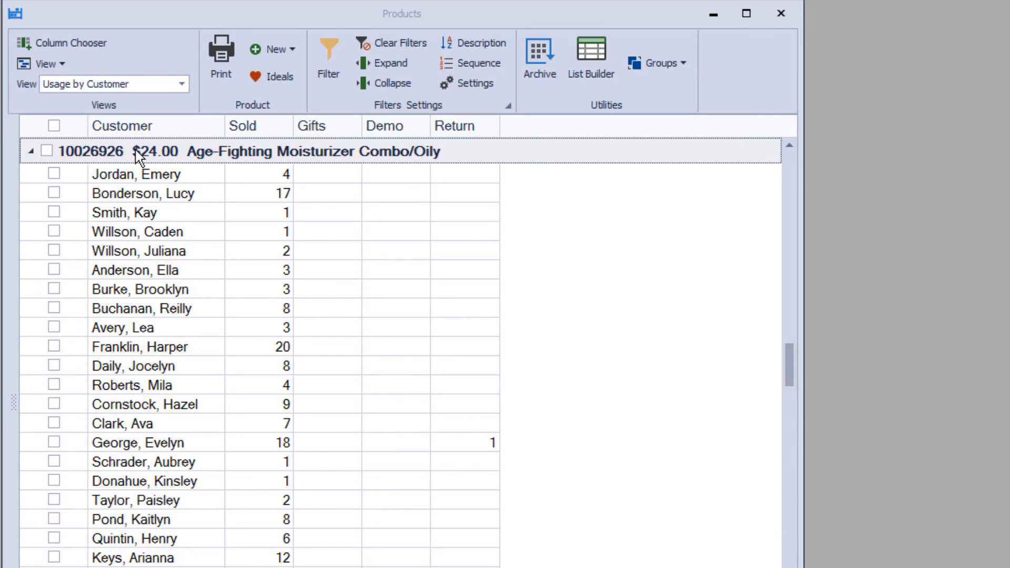
right_click(190, 130)
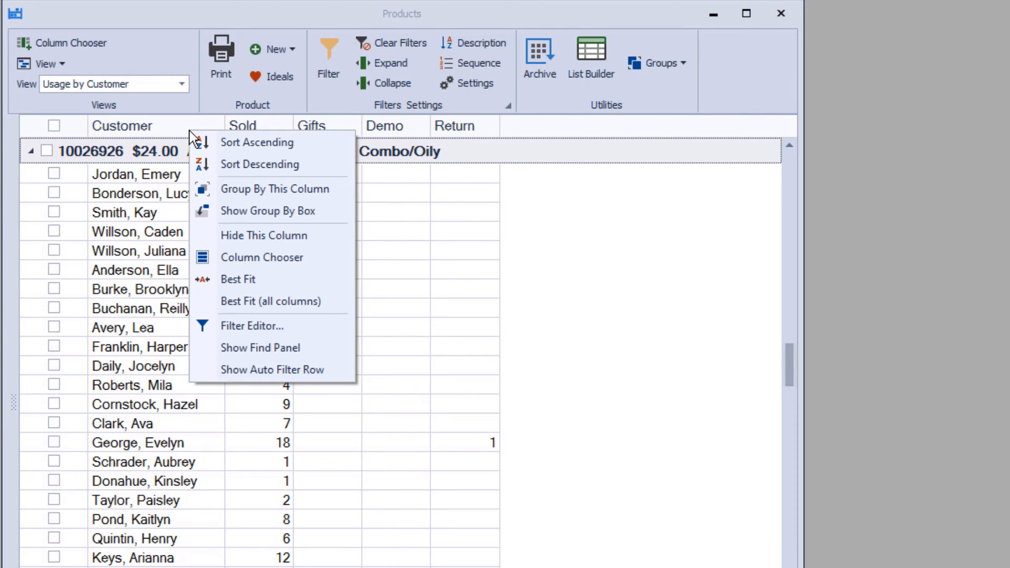
click(281, 348)
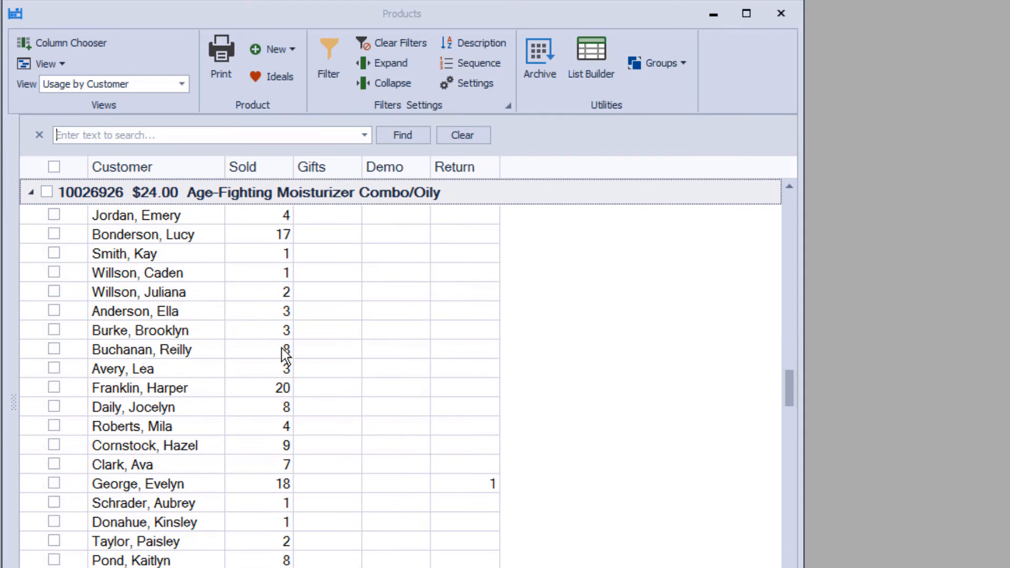
Enter "age-fighting combo" as the search text and select all the listed customers.
click(164, 135)
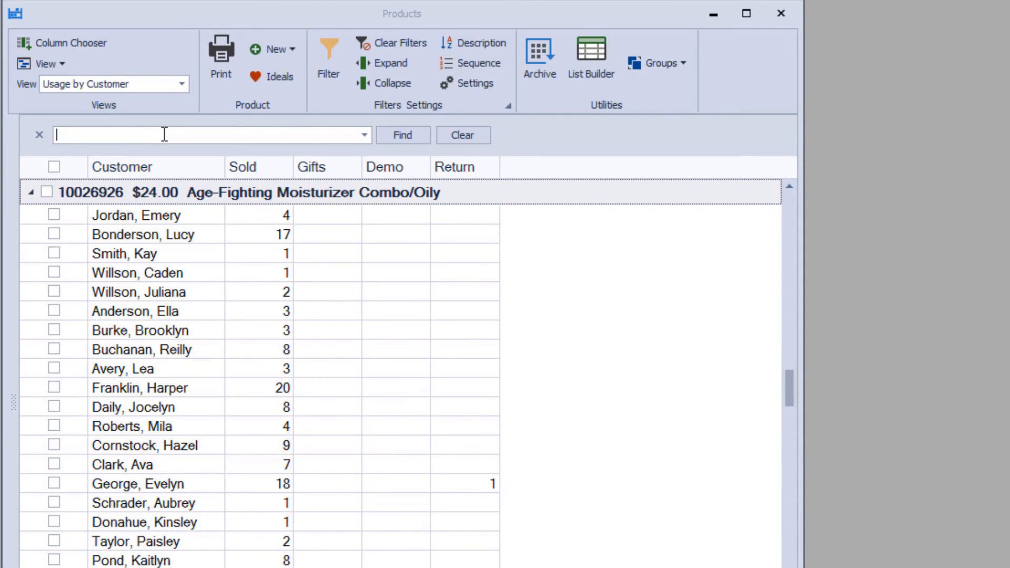
text(age-fighting combo)
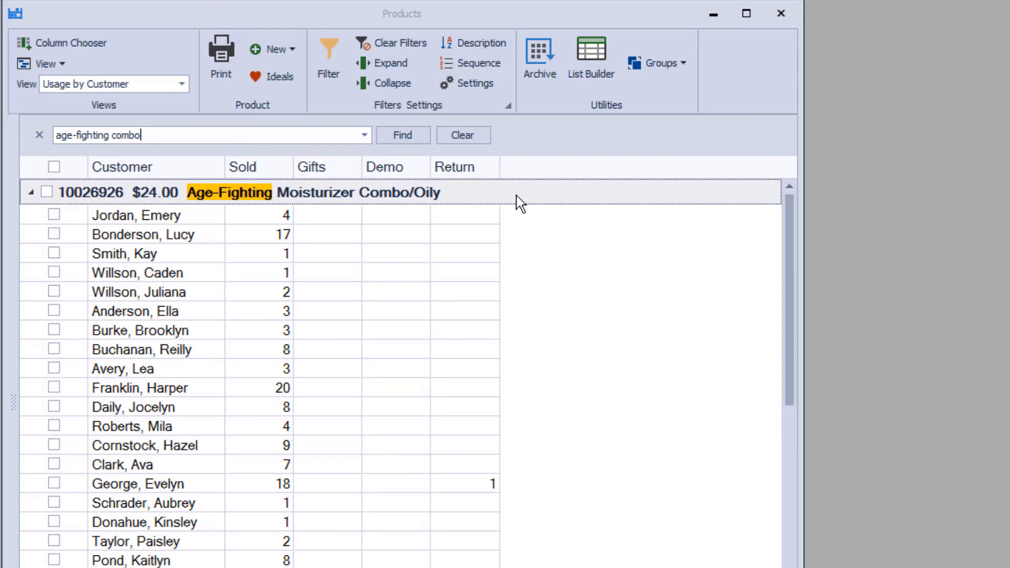
click(54, 167)
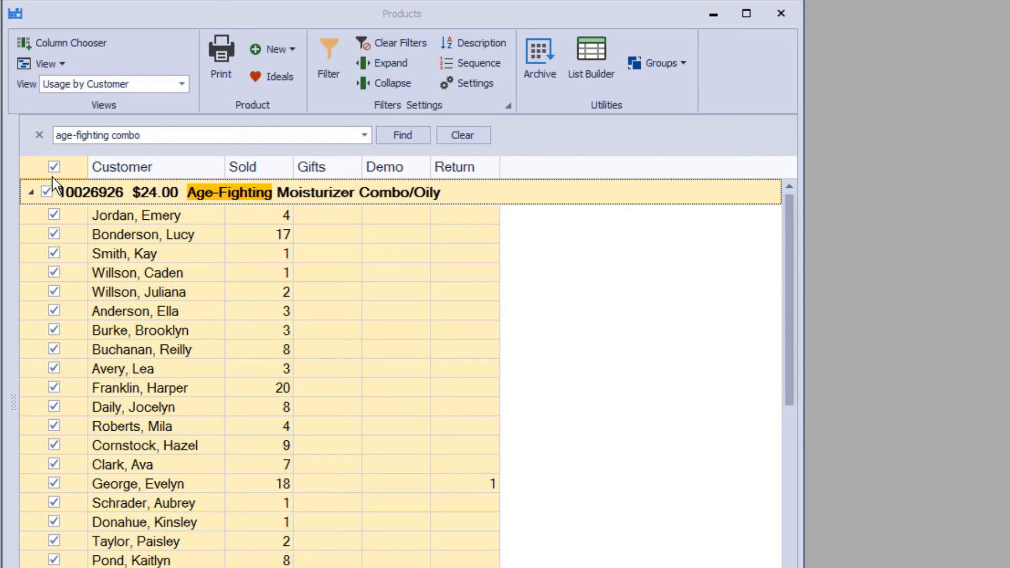
Save the selected customers as a new list named "Age-Fighting Moisturizer (Combo)", declining to view the List Builder.
click(592, 54)
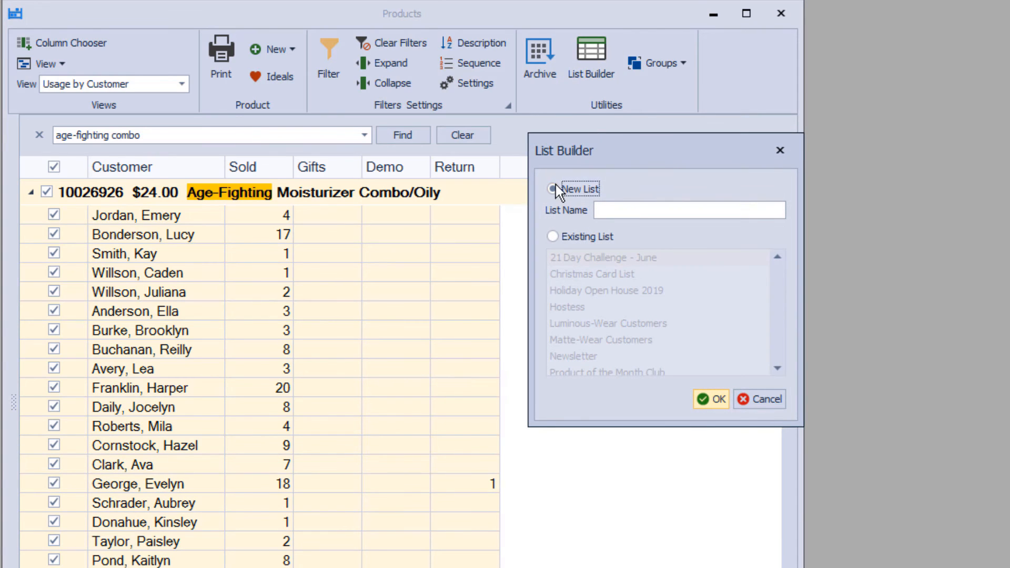
click(624, 209)
text(Age-Fight)
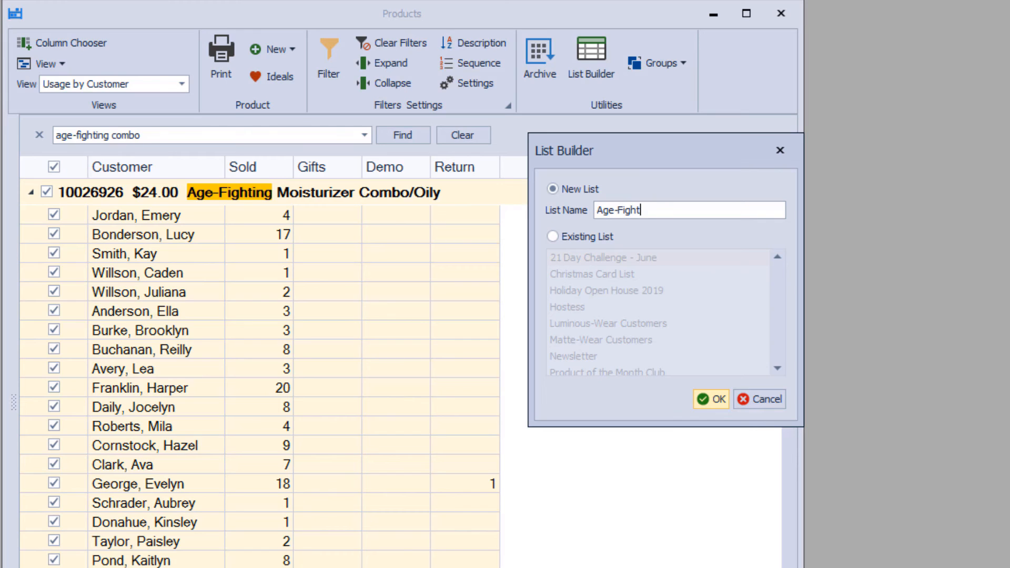
text(ing Mois)
text(turizer (Combo))
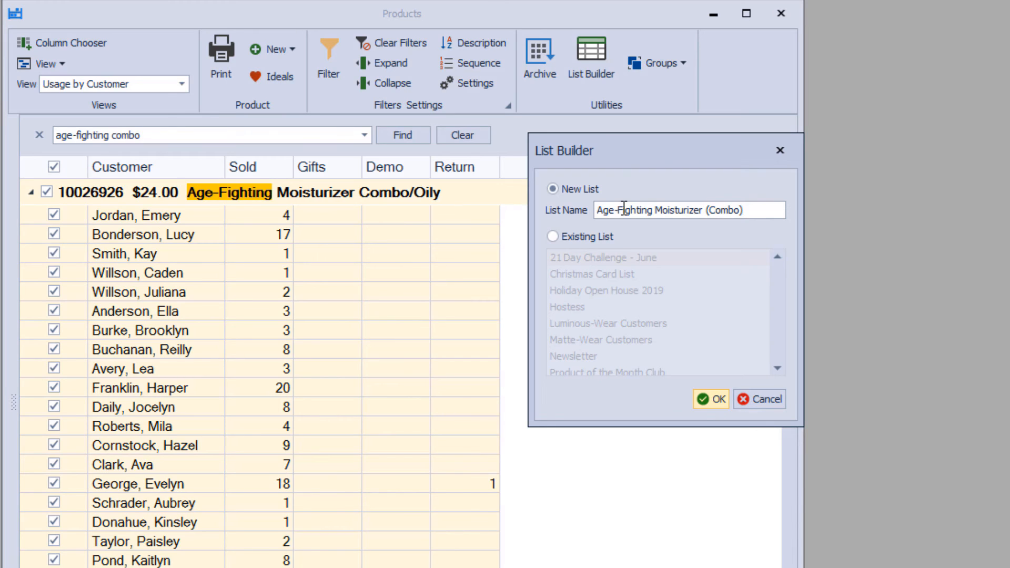
click(705, 400)
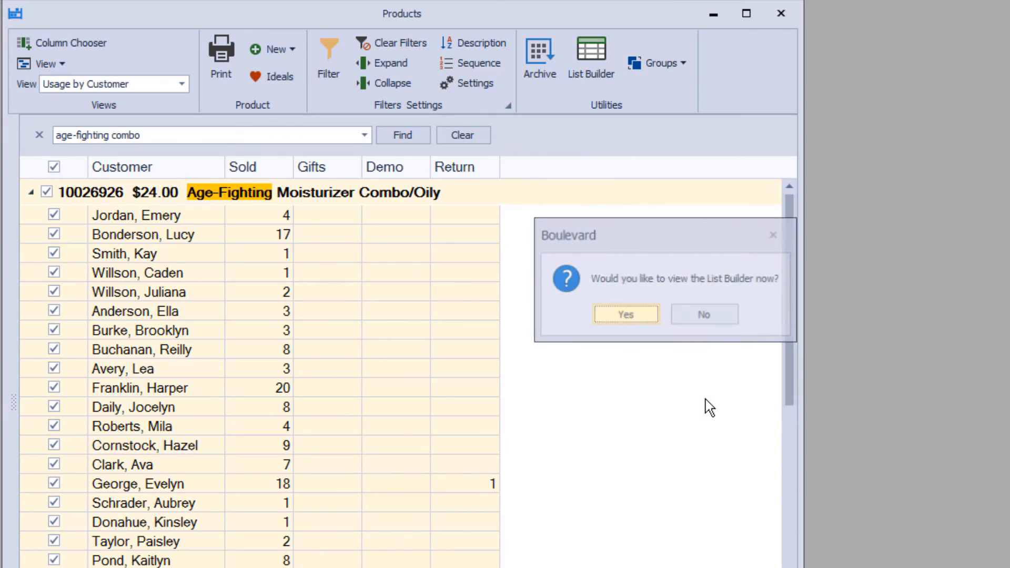
click(705, 315)
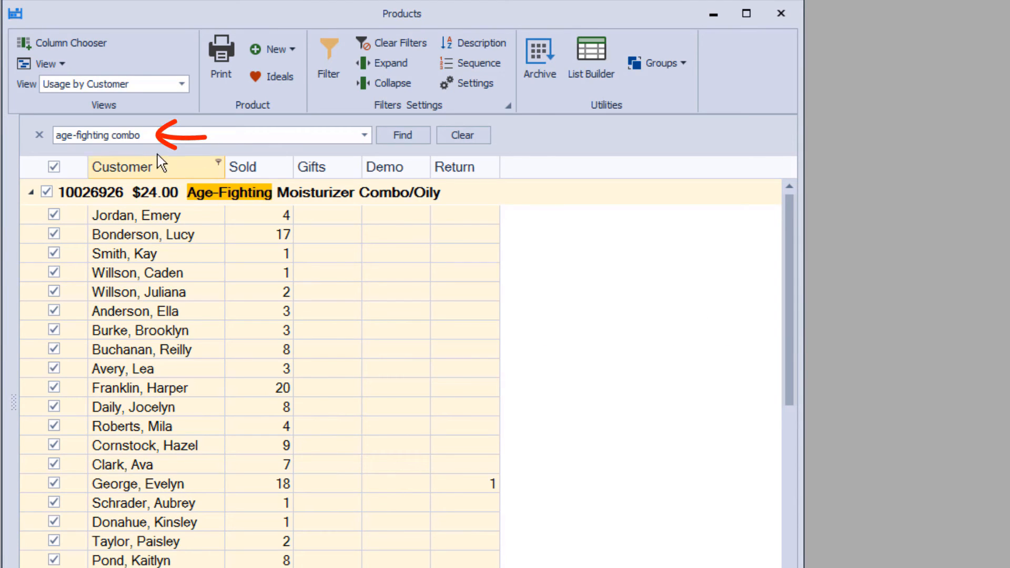
Change the product search text to "age-fighting normal" and select all the listed customers.
click(129, 136)
click(130, 136)
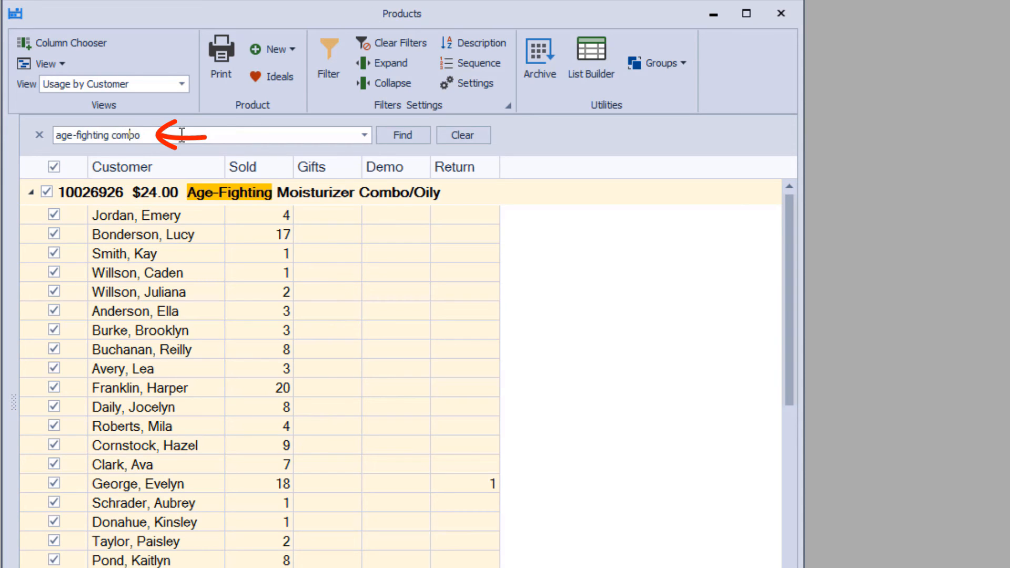
key(Right)
key(Right)
key(BackSpace)
key(BackSpace)
key(BackSpace)
key(BackSpace)
key(BackSpace)
key(BackSpace)
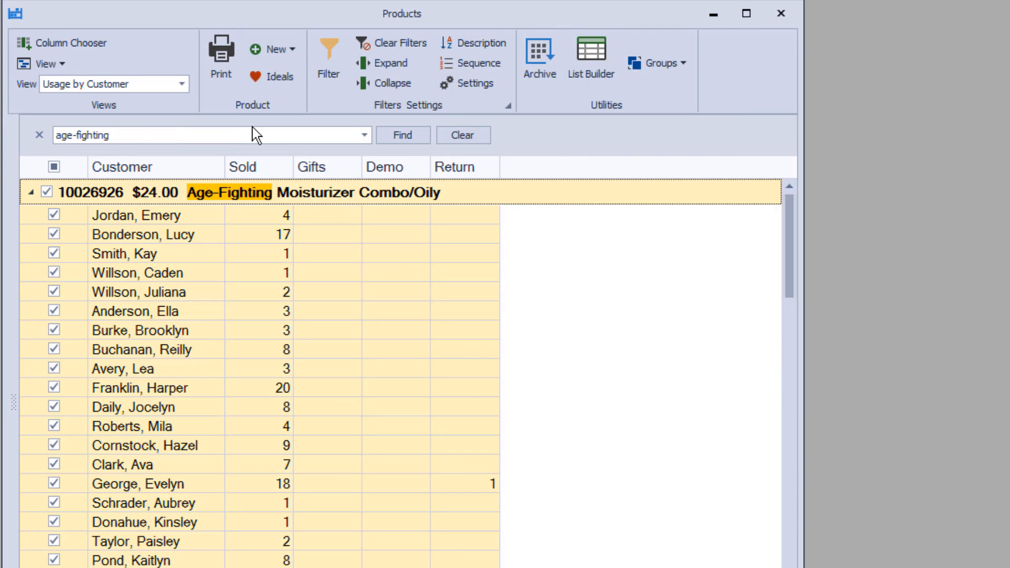
text(normal)
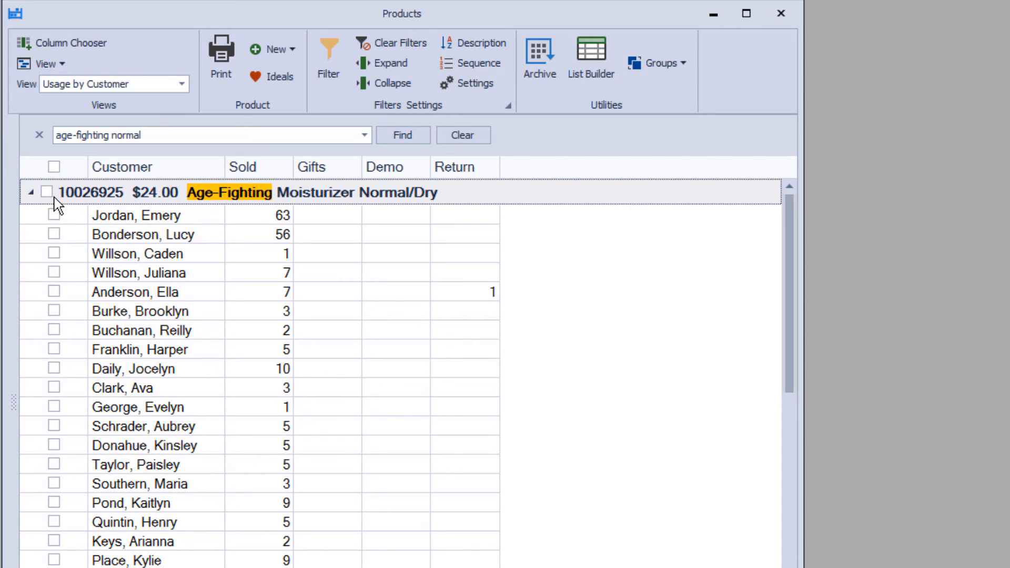
click(53, 167)
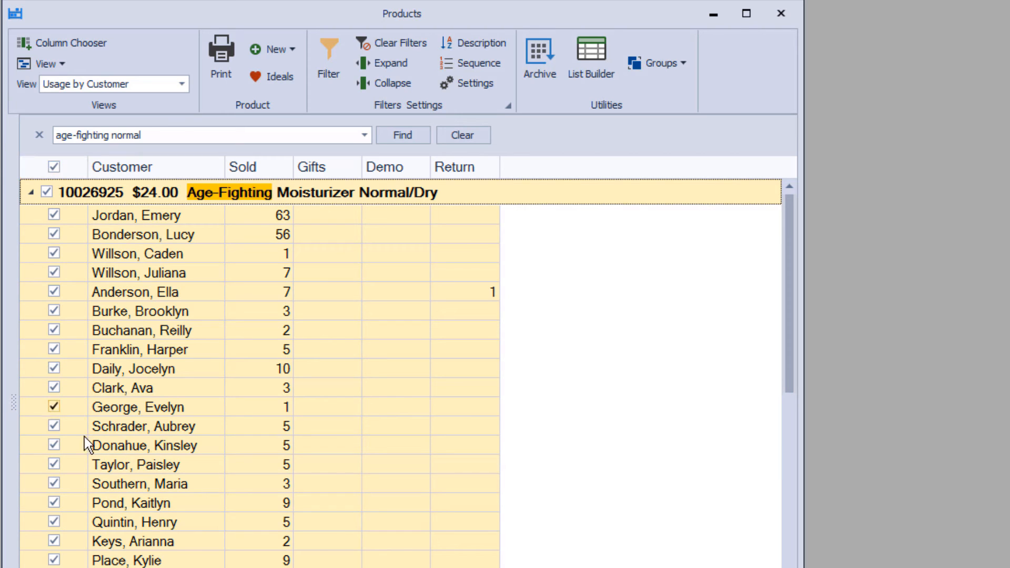
Save the selected customers as a new list named "Age-Fighting Moisturizer (Normal)" and view it in the List Builder.
click(591, 60)
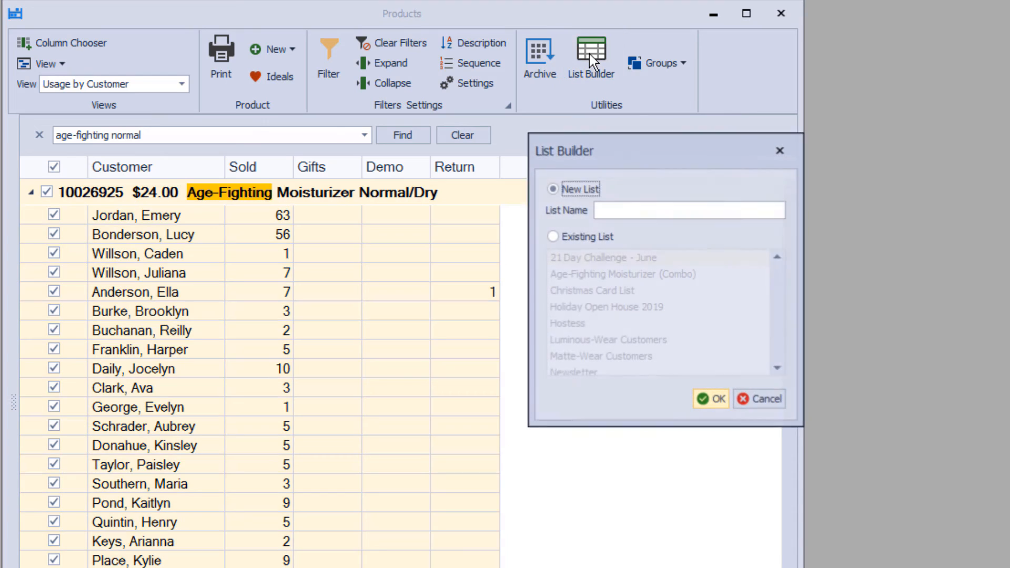
click(611, 208)
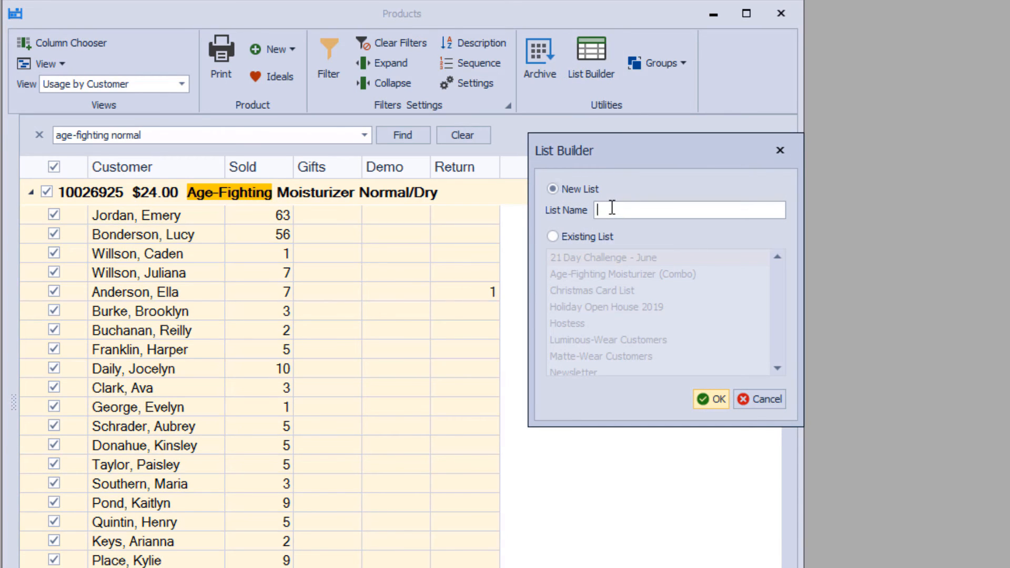
text(Age-Fighting Mo)
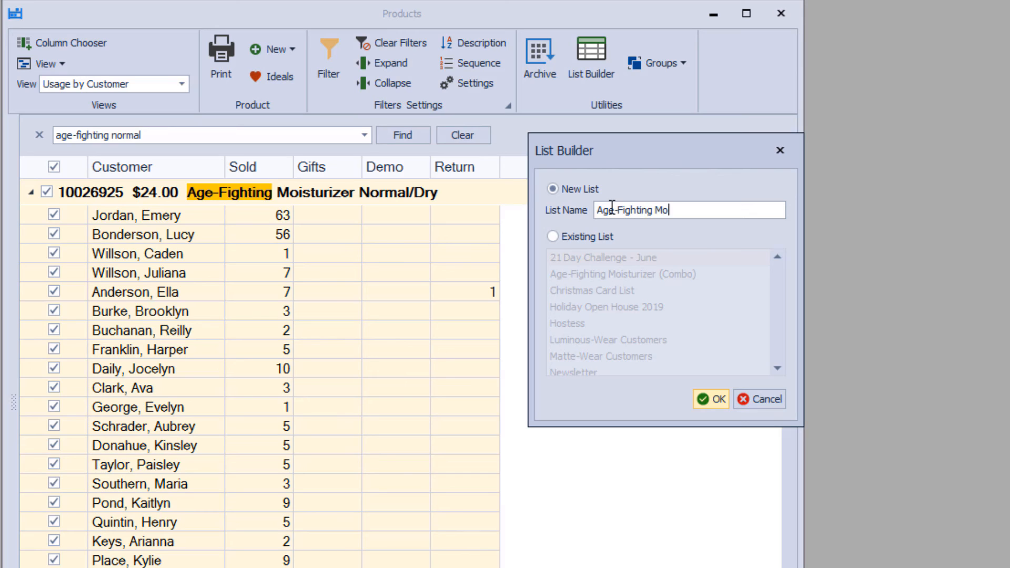
text(isturizer (Normal)
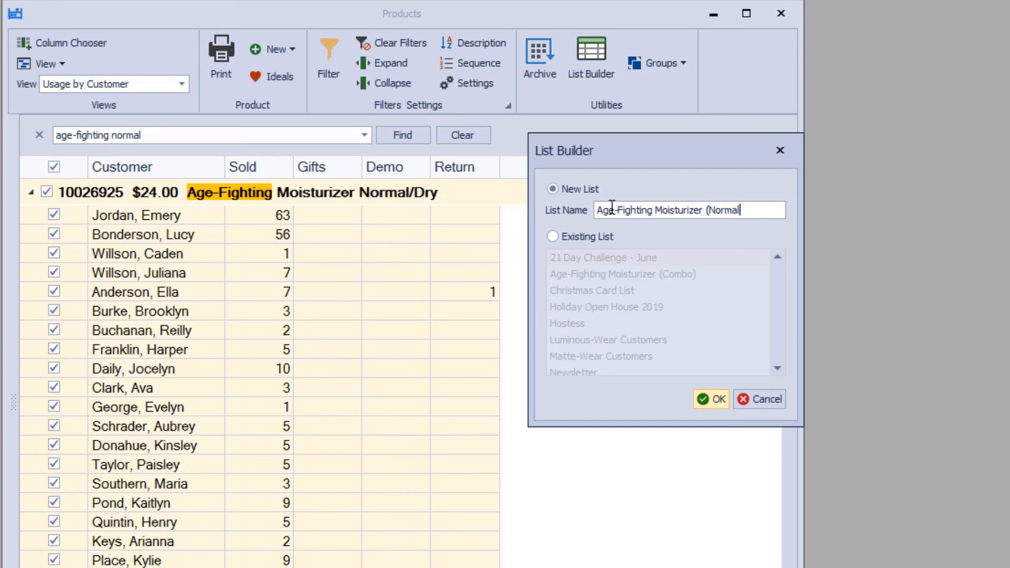
text())
click(706, 399)
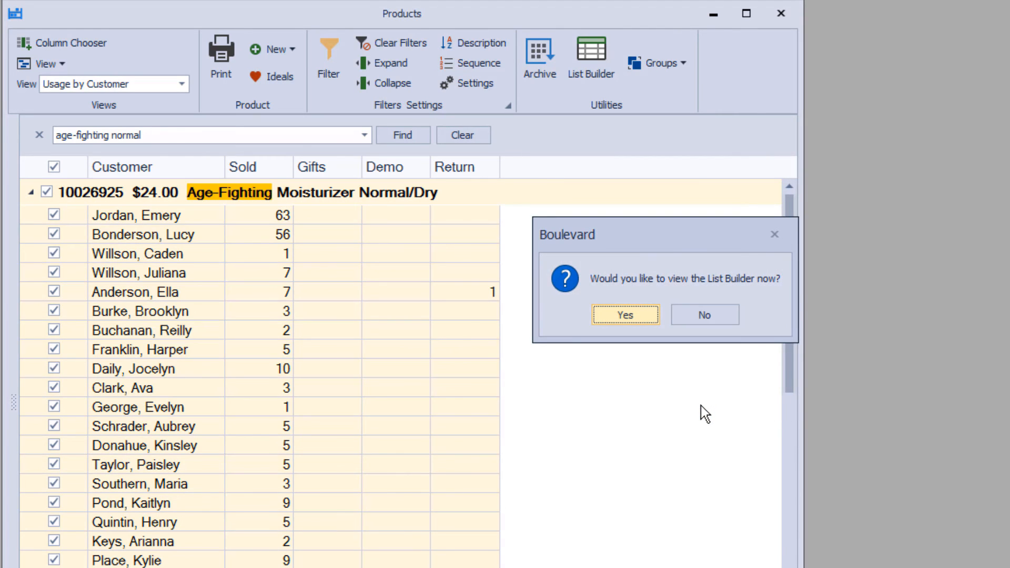
click(635, 318)
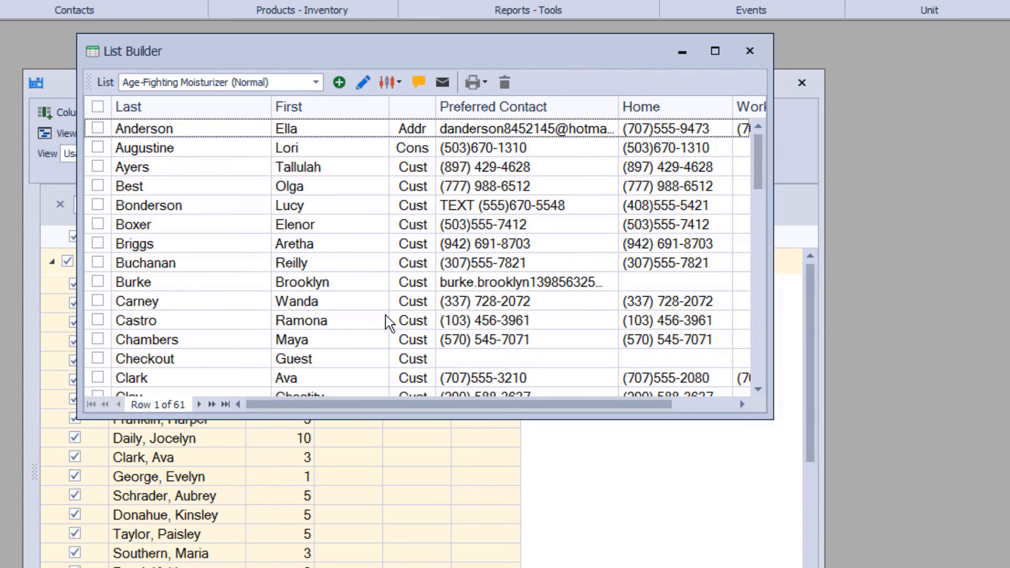
Remove the guest checkout entry from the Age-Fighting Moisturizer (Normal) list, and close the List Builder and Products windows.
scroll(389, 322, down, 1)
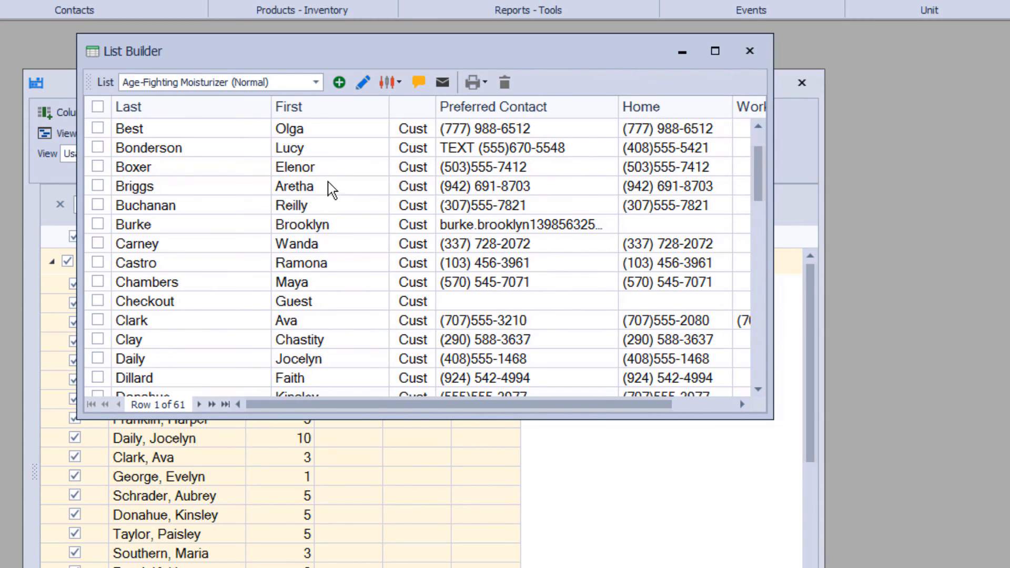
click(370, 89)
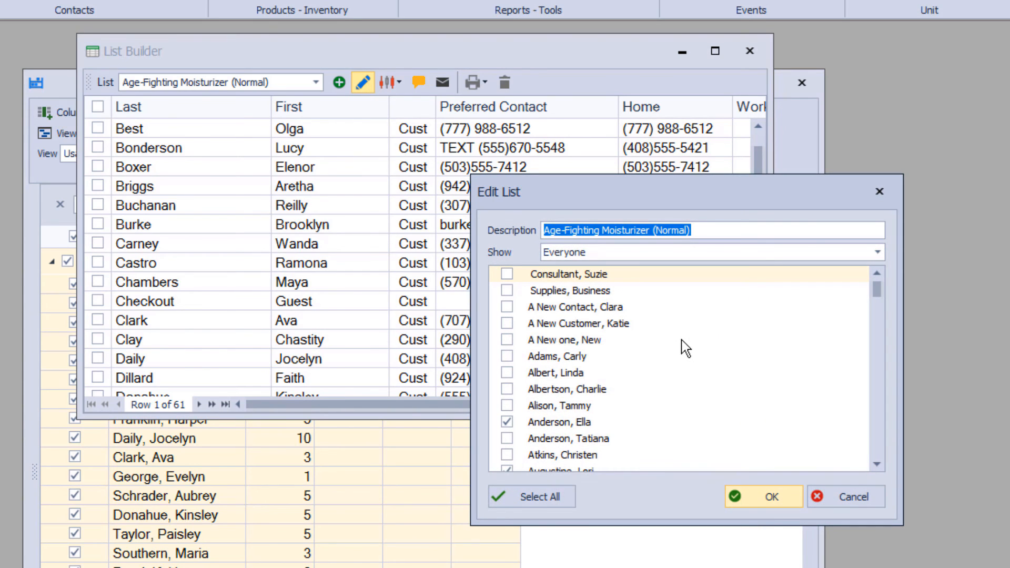
scroll(681, 341, down, 5)
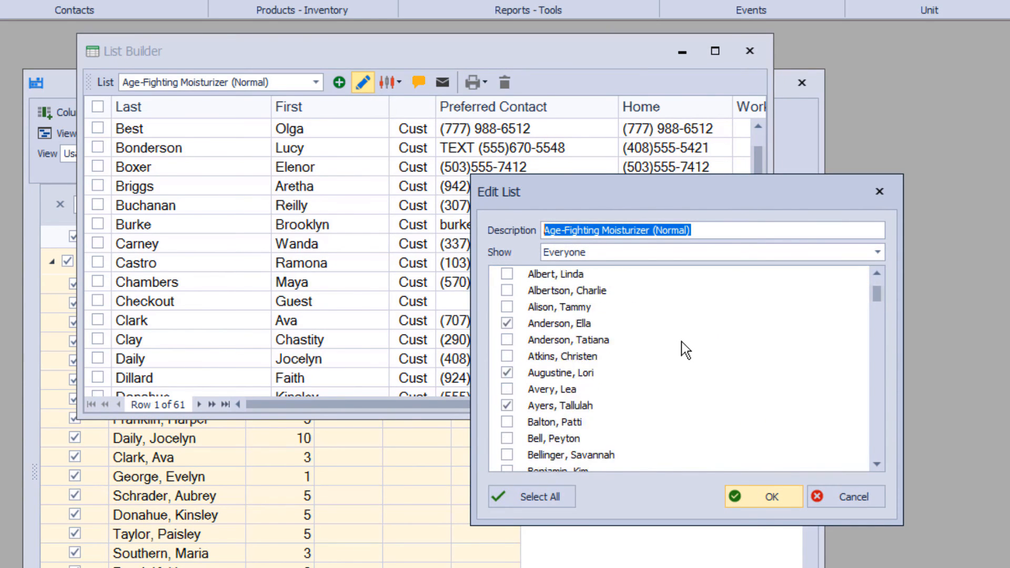
scroll(682, 345, down, 5)
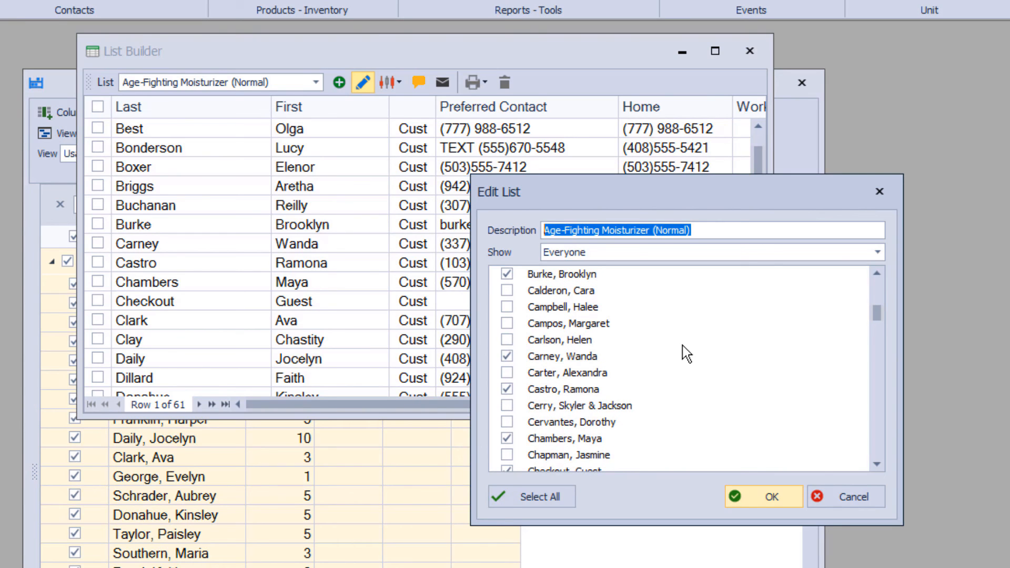
scroll(683, 345, down, 1)
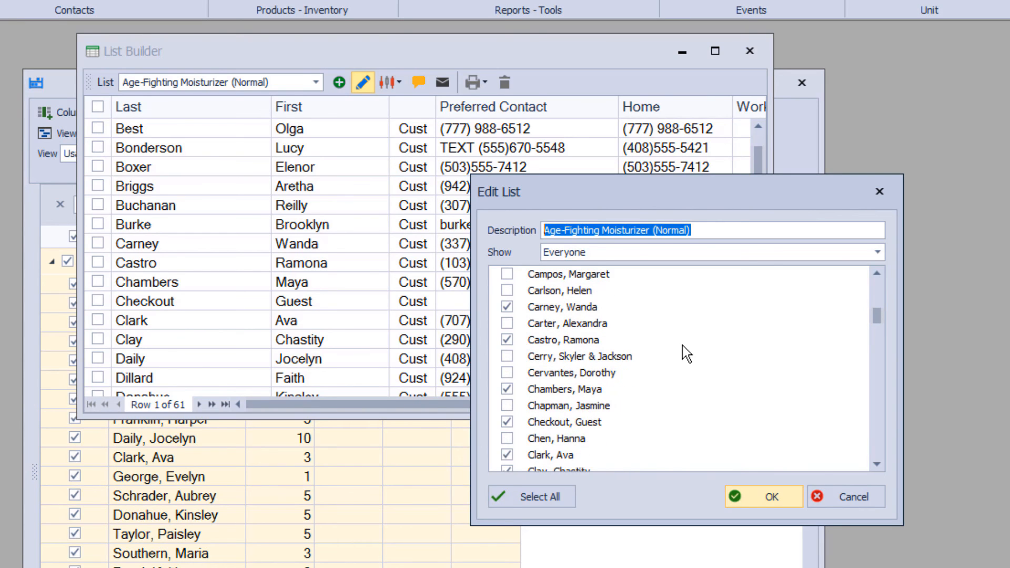
click(508, 425)
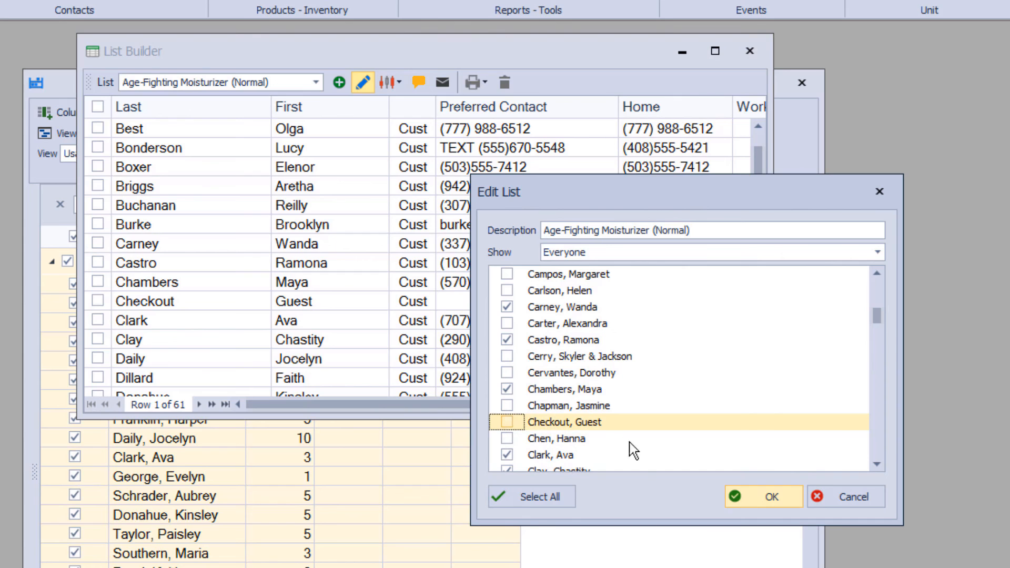
click(764, 499)
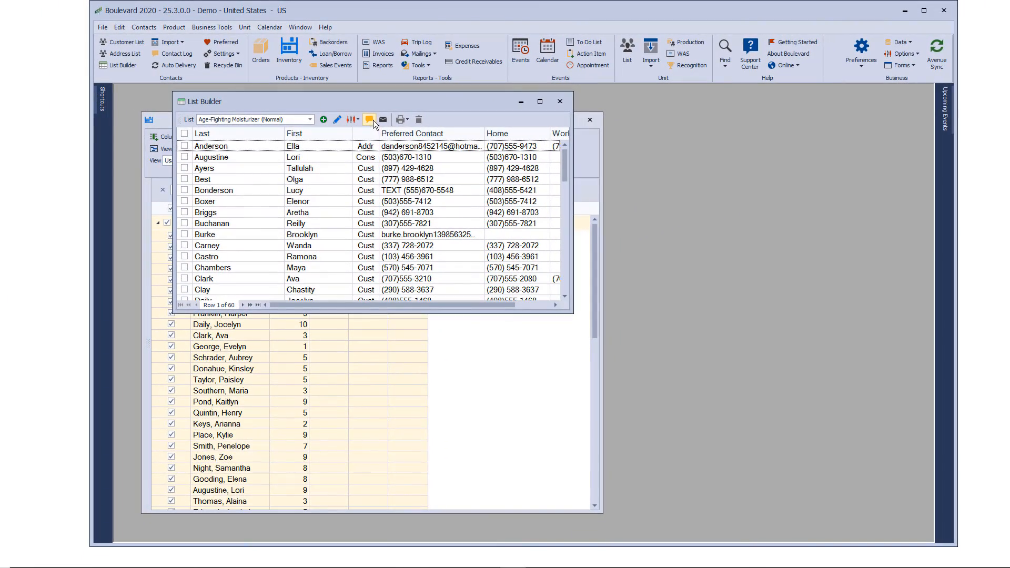
click(560, 102)
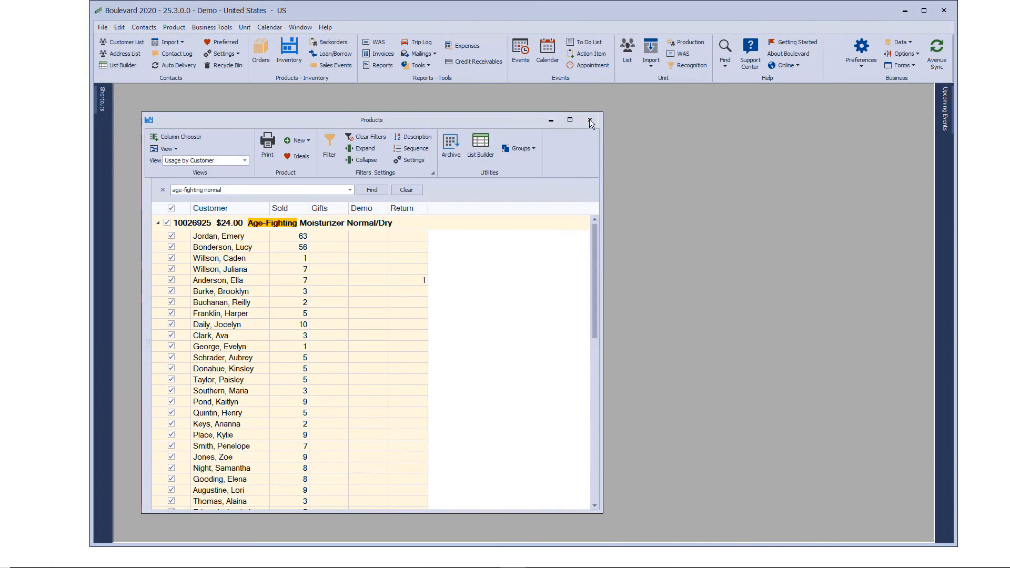
click(590, 121)
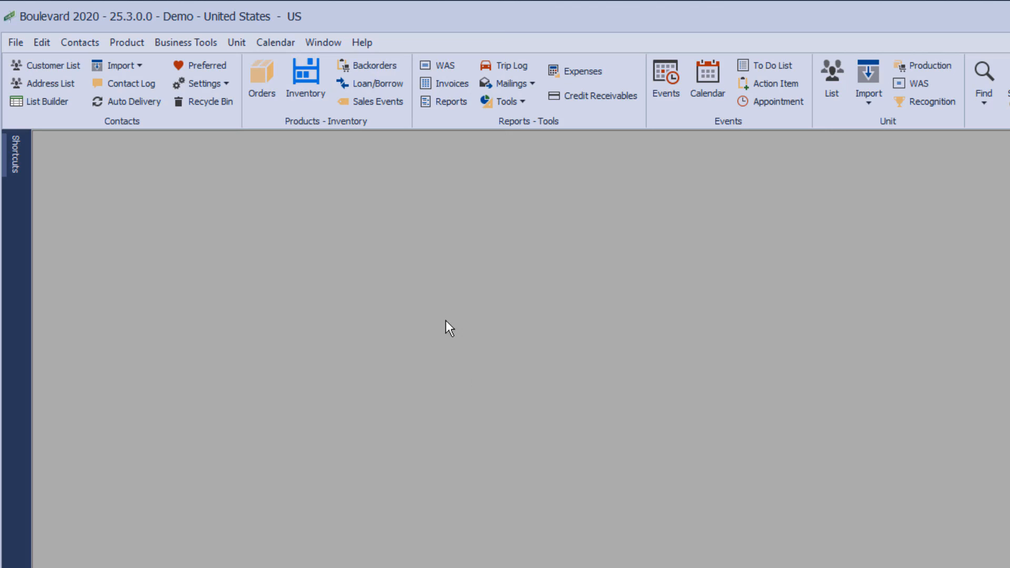
Open the online support center through Boulevard's Help, and load boulevard.help in the browser's Google tab.
click(367, 42)
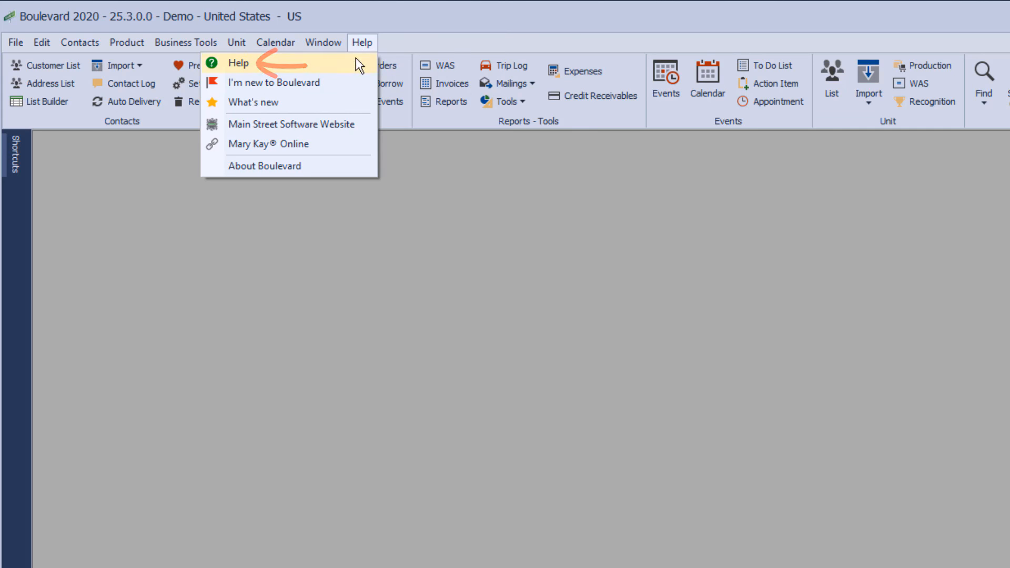
click(355, 63)
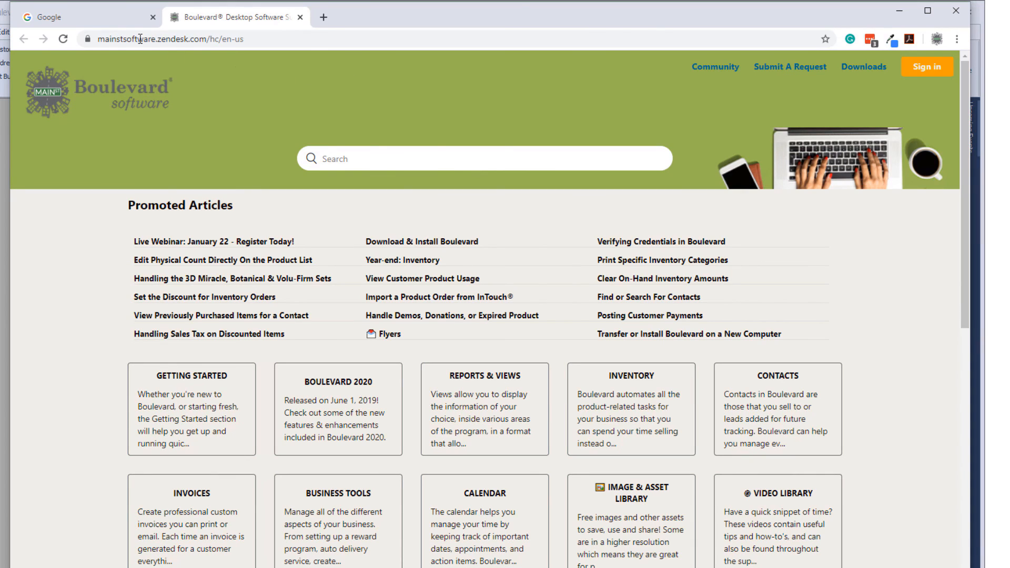
click(83, 16)
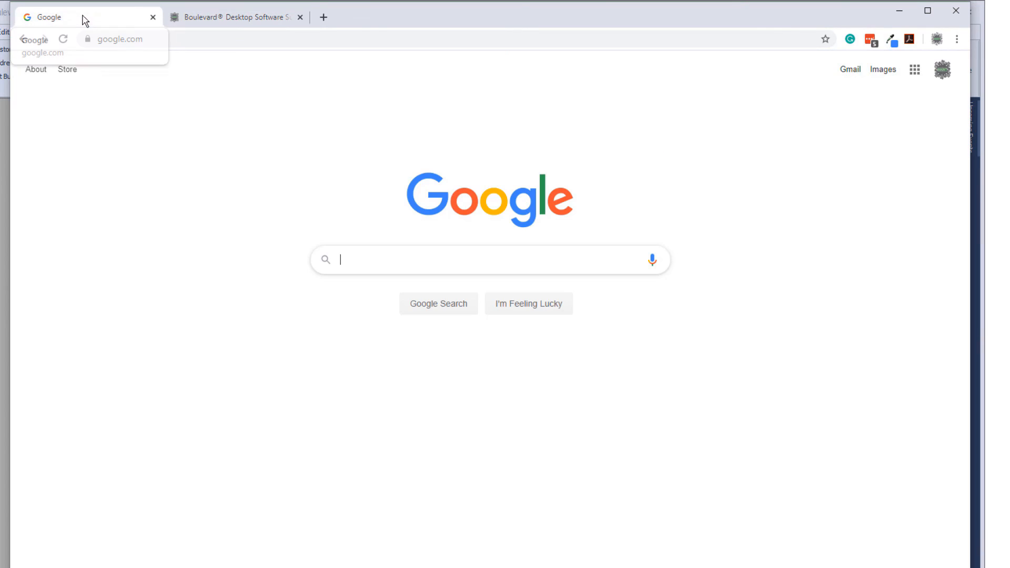
click(186, 42)
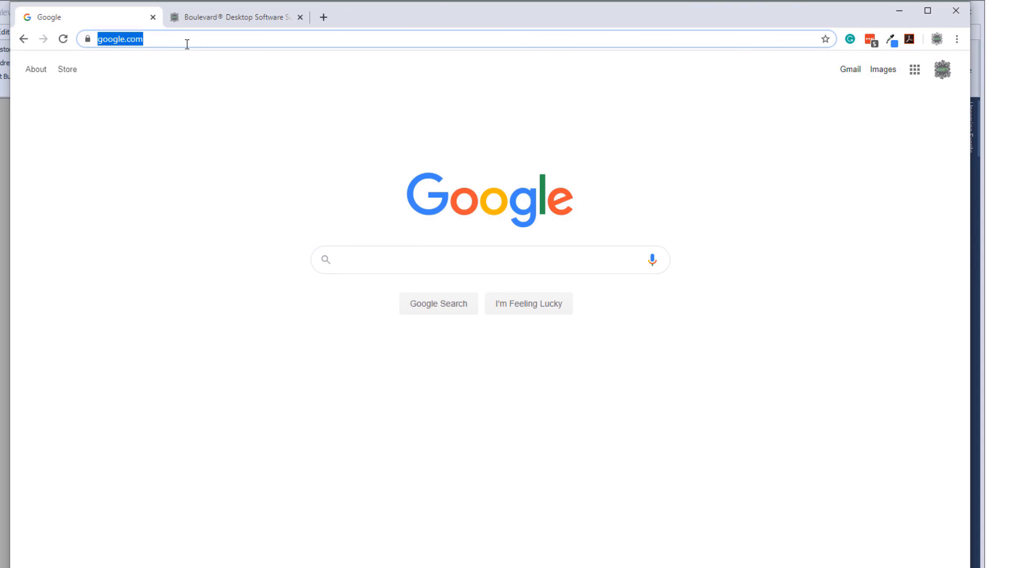
text(boulevard.he)
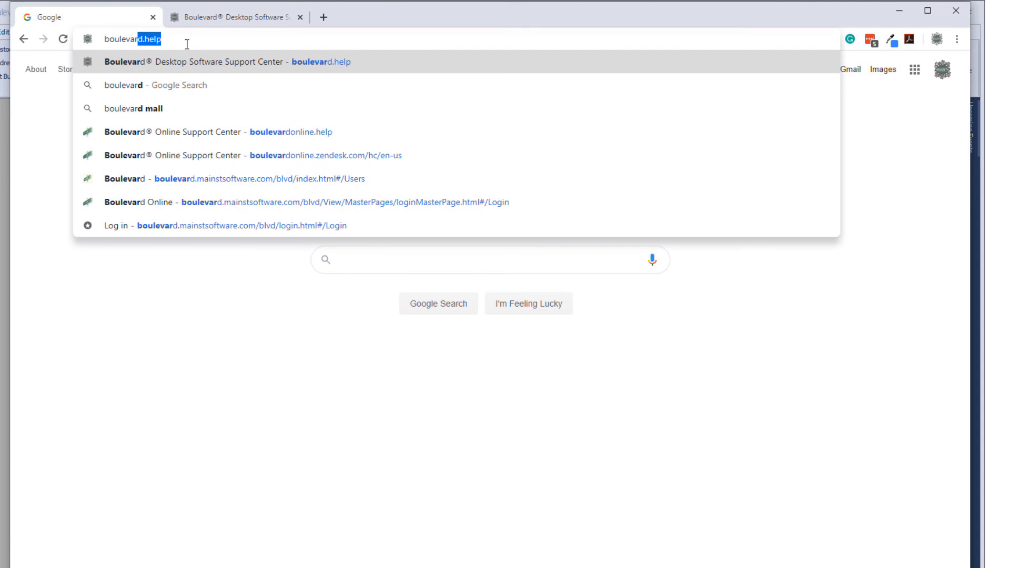
text(lp)
key(Return)
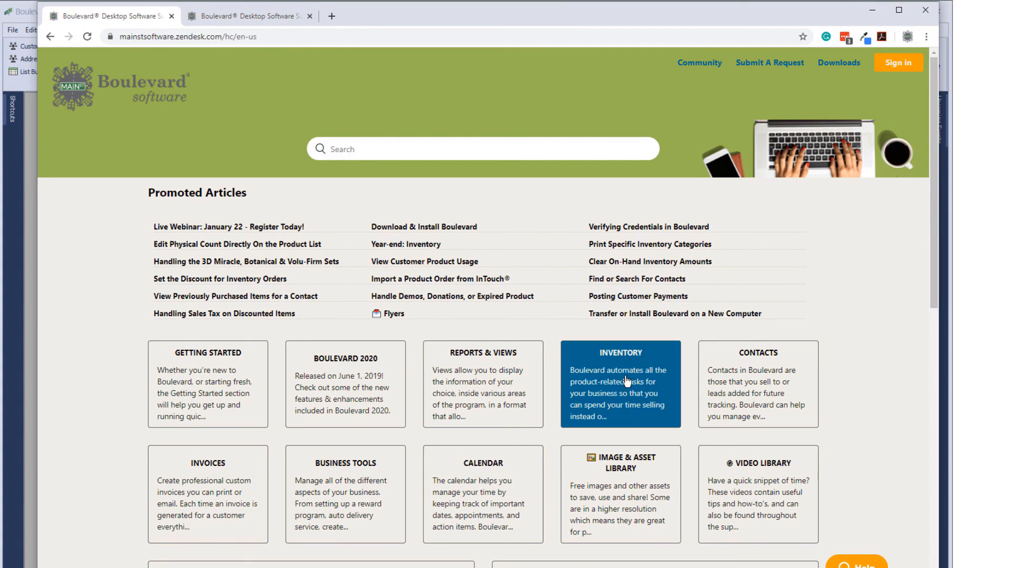
View the support center's Image & Asset Library category, and minimize the browser to return to Boulevard.
click(631, 488)
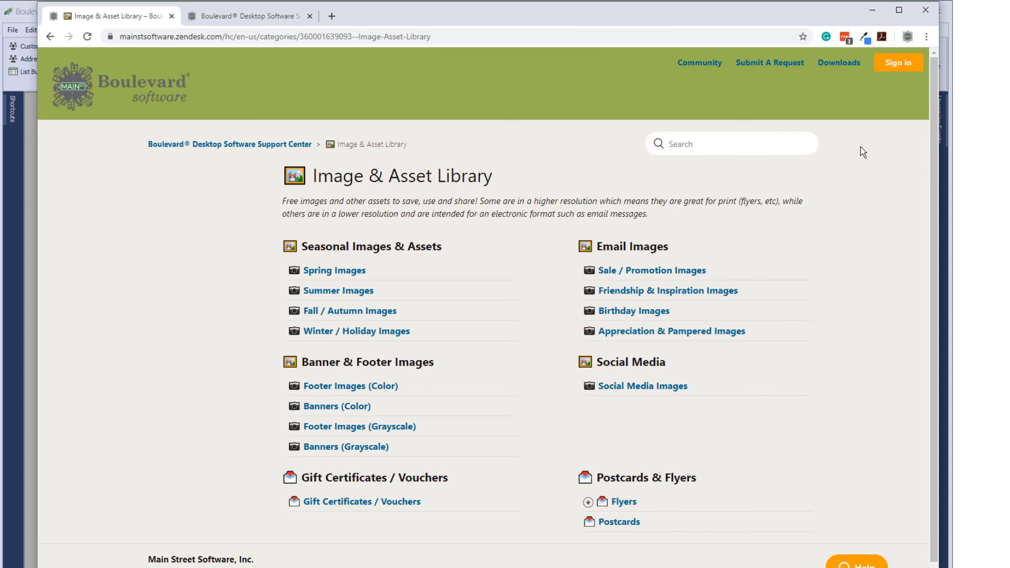
click(870, 14)
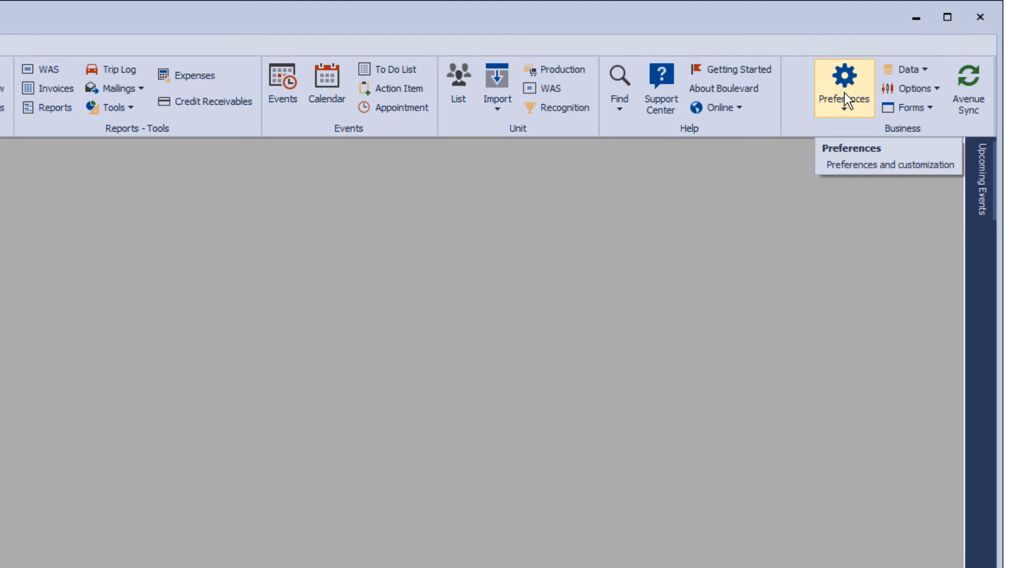
Open the invoice image preferences, preview the customized printed invoice, and accept the settings.
click(845, 93)
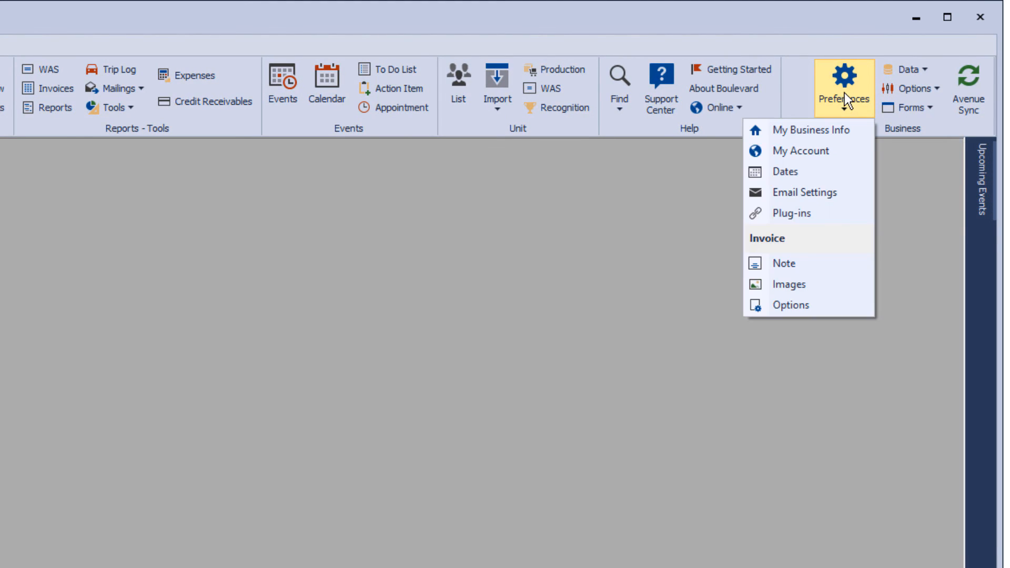
click(815, 288)
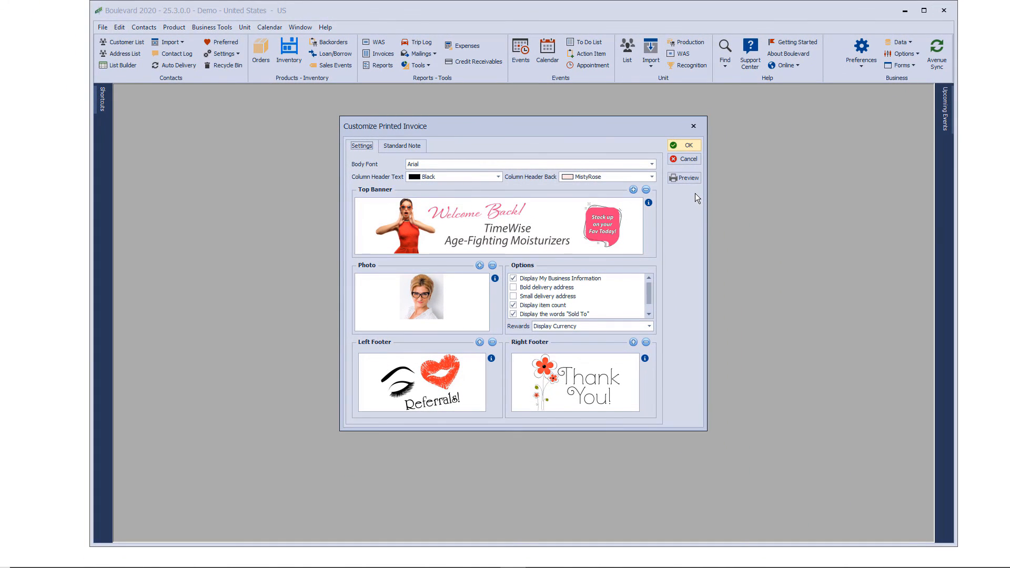
click(692, 180)
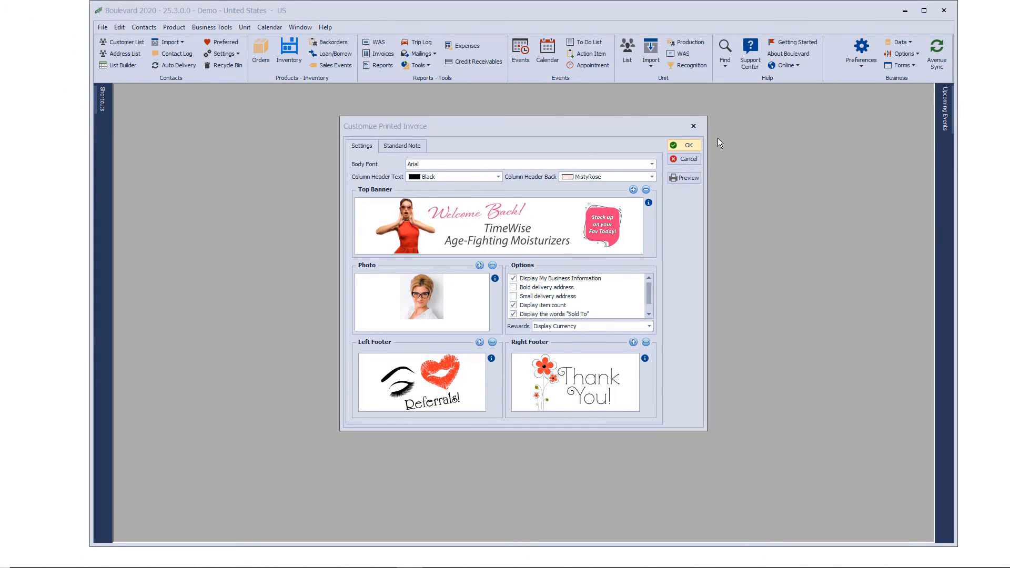
click(692, 146)
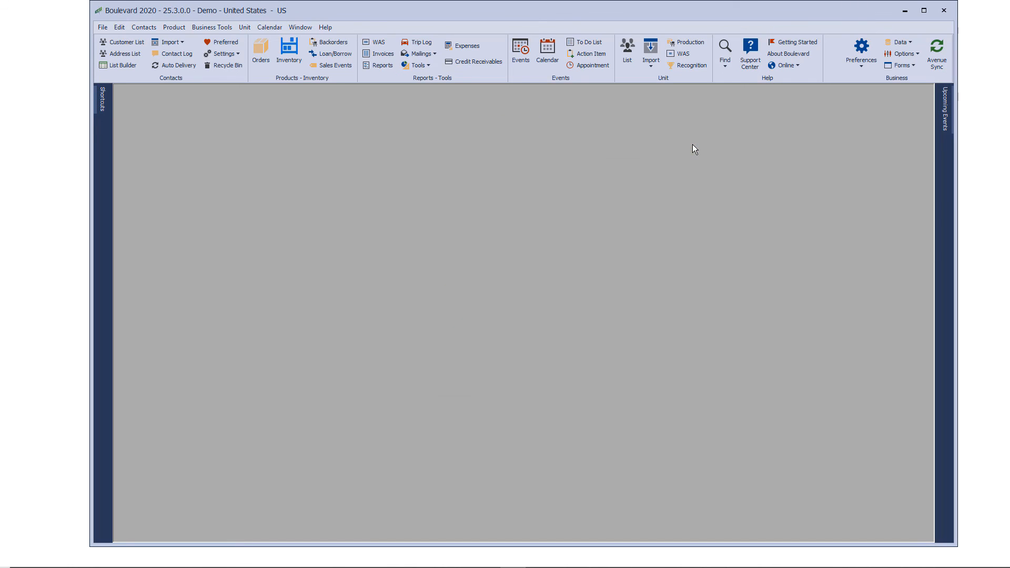